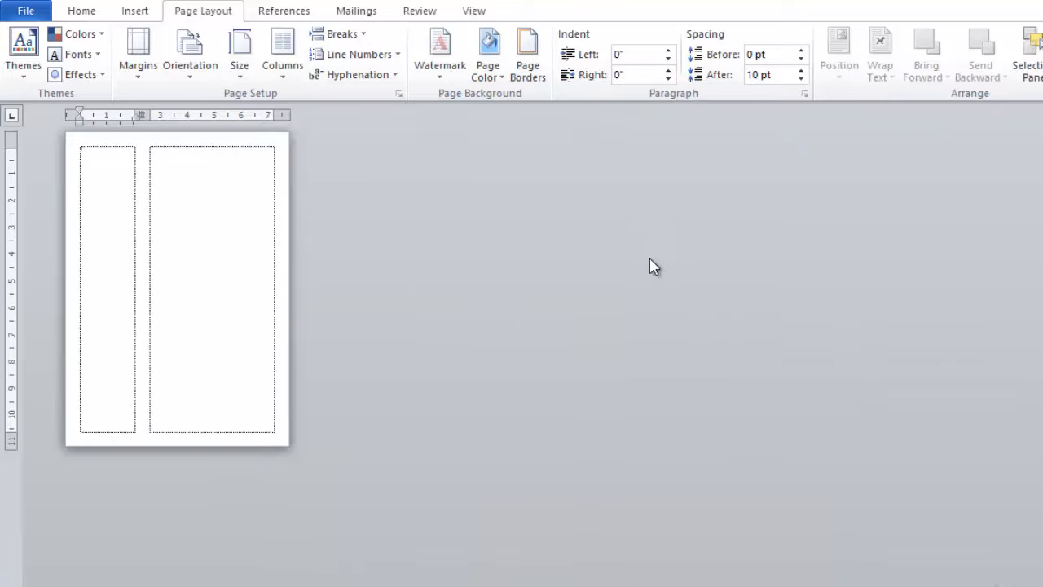
Scroll up to view the top of the two-column page.
scroll(620, 265, "up", 8)
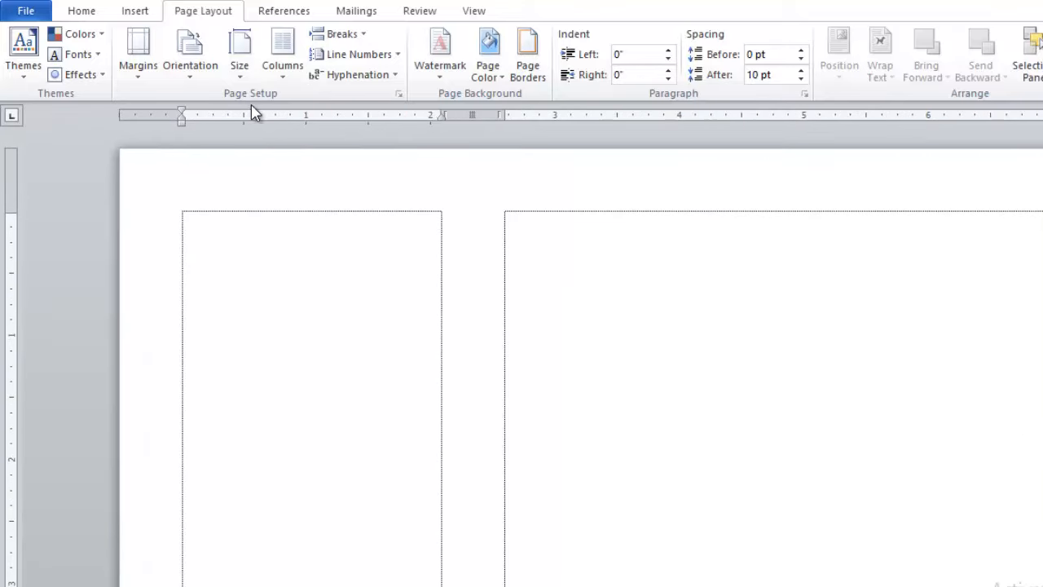
Set the Top, Bottom, Left and Right margins to 0.2" in Page Setup.
double_click(1042, 115)
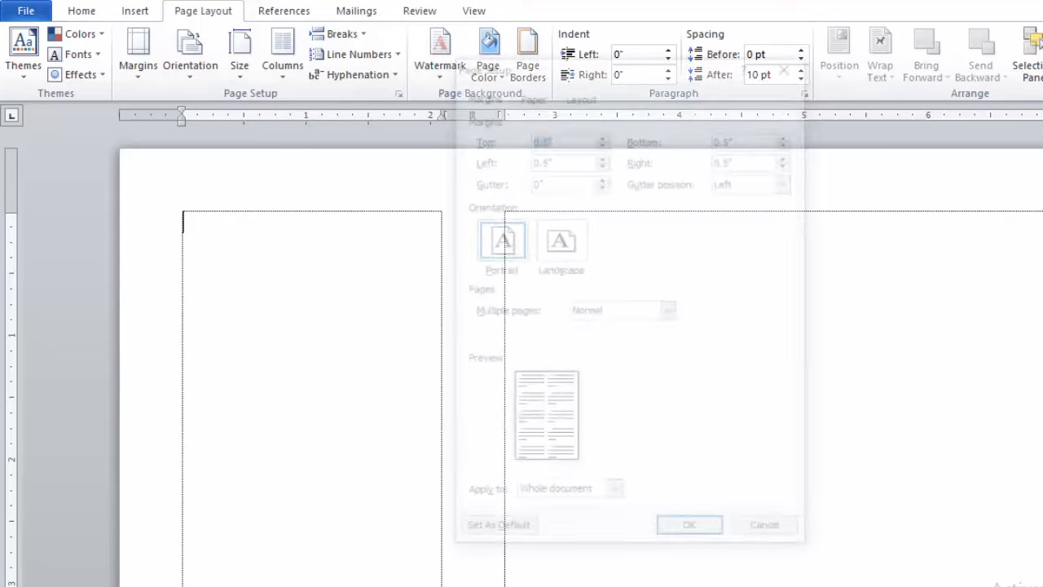
type("0.3")
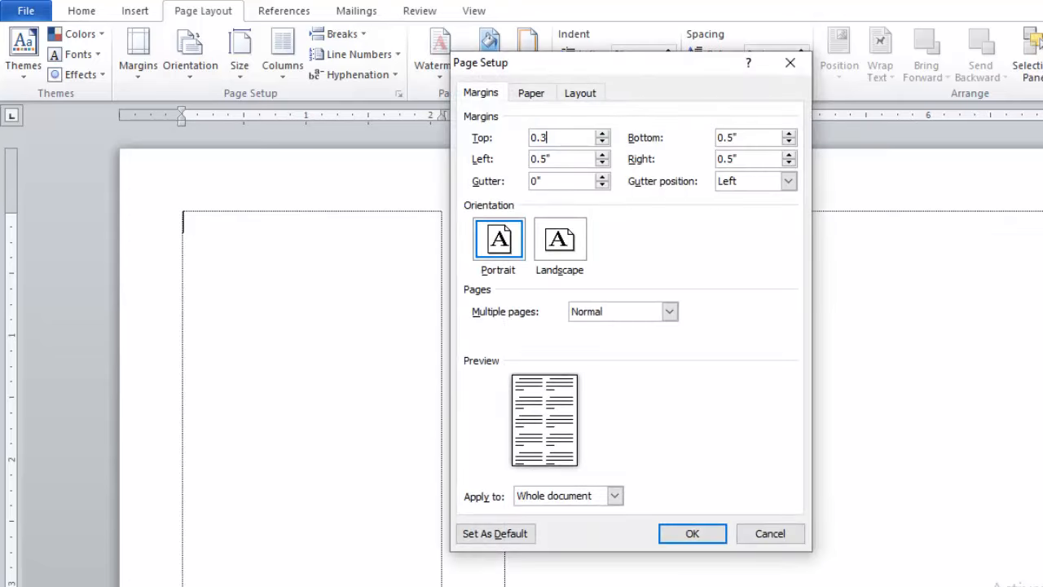
key("BackSpace")
type("2")
key("Tab")
type("0.2")
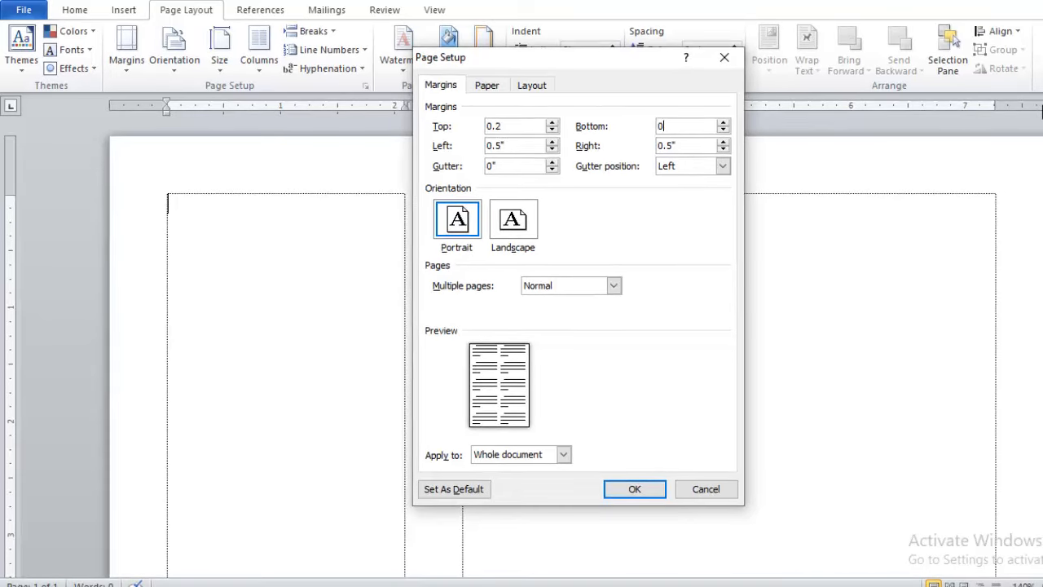
key("Tab")
type("0.2")
key("Tab")
type("0")
left_click(638, 488)
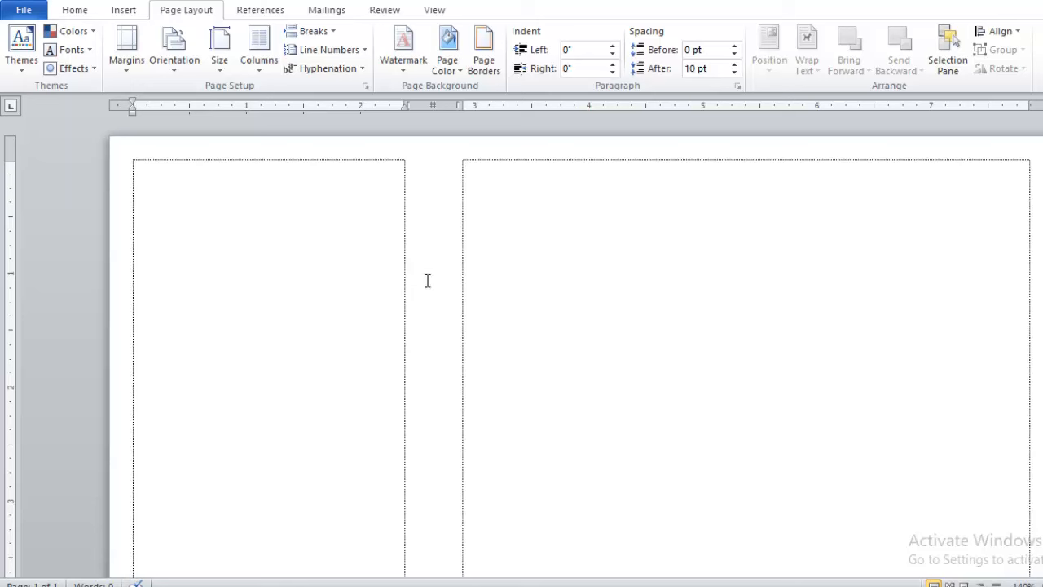
Drag the column boundary on the ruler to widen the left column slightly.
scroll(826, 231, "down", 9, "ctrl")
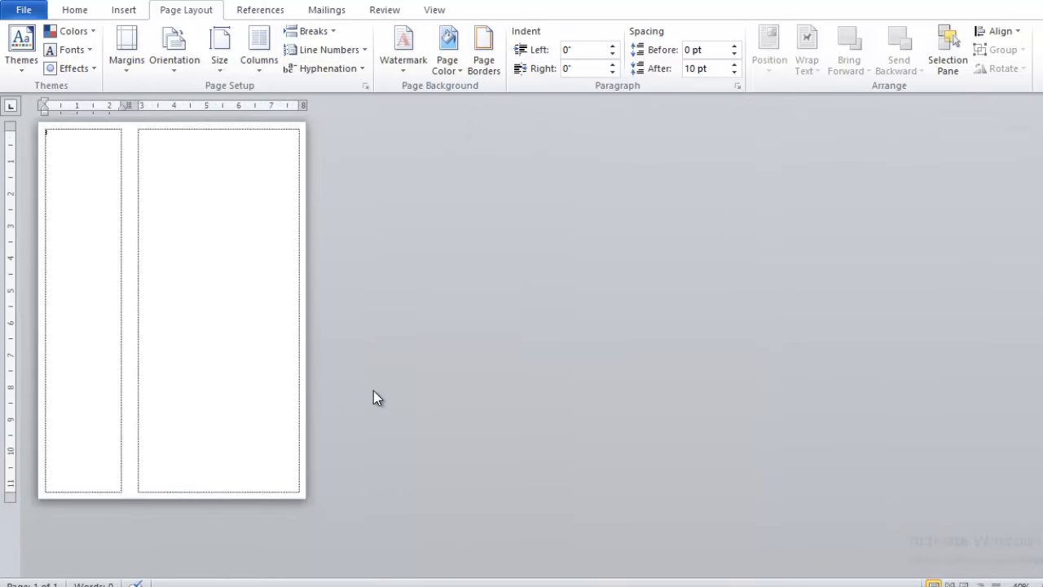
scroll(373, 392, "up", 6, "ctrl")
scroll(420, 378, "up", 2, "ctrl")
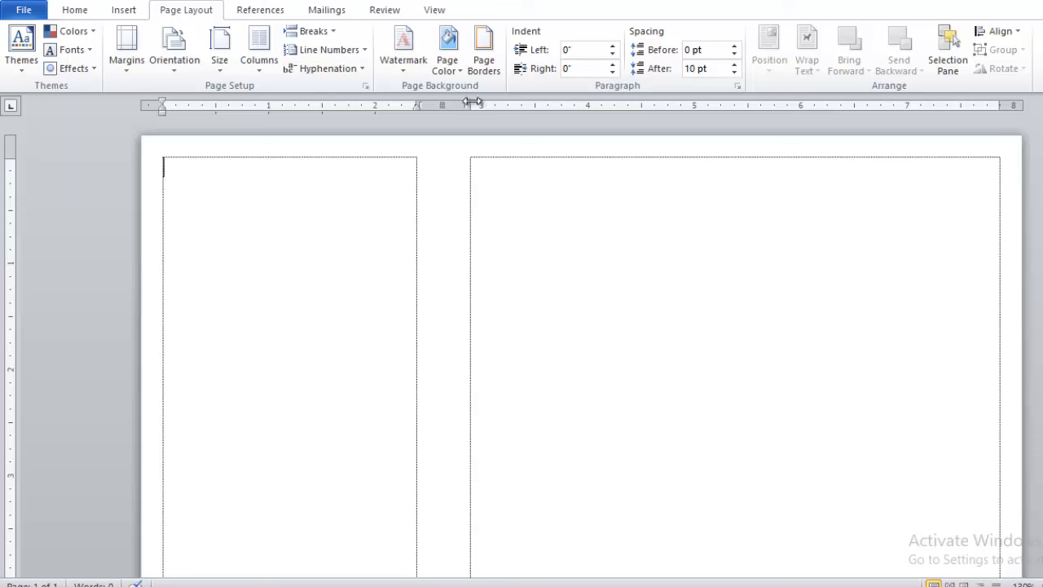
mouse_move(473, 103)
left_mouse_down()
mouse_move(461, 111)
mouse_move(416, 104)
mouse_move(480, 106)
mouse_move(437, 101)
mouse_move(454, 102)
left_mouse_up()
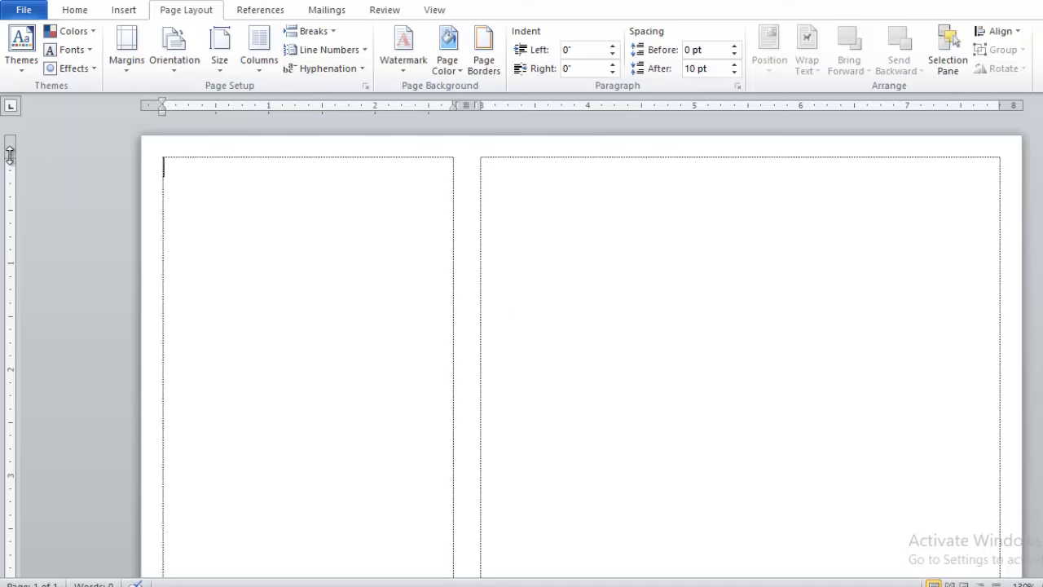
Lower the top margin on the vertical ruler to leave a blank header band.
left_click_drag(10, 154, 10, 301)
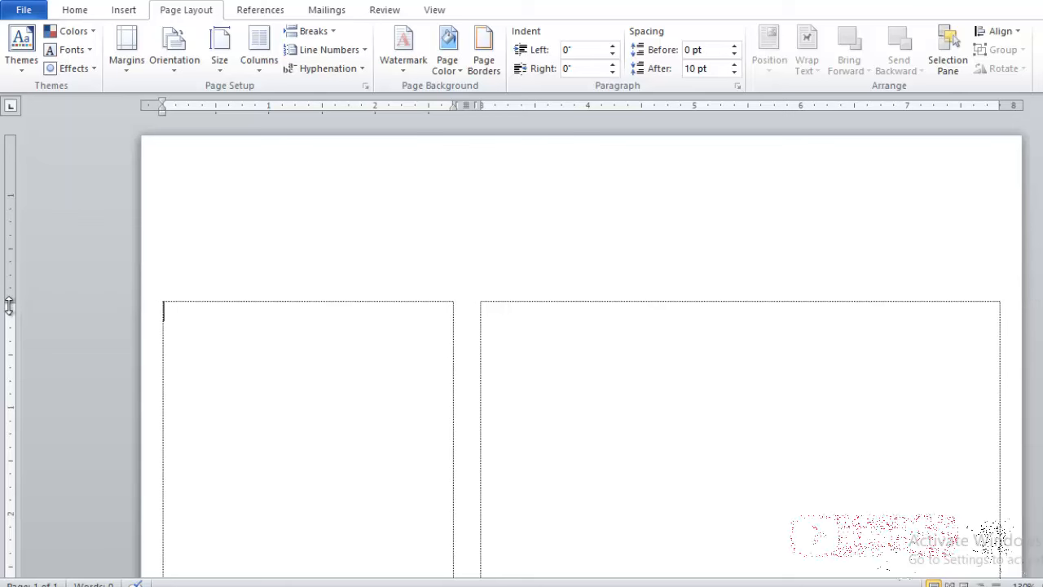
left_click_drag(10, 301, 9, 309)
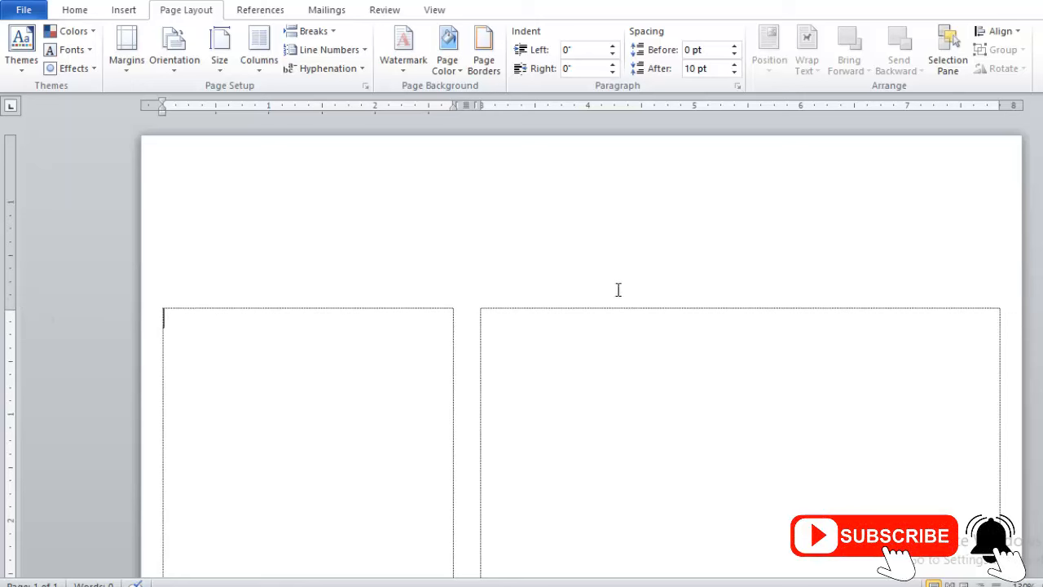
scroll(466, 255, "down", 2)
scroll(226, 215, "up", 2)
scroll(453, 350, "down", 9, "ctrl")
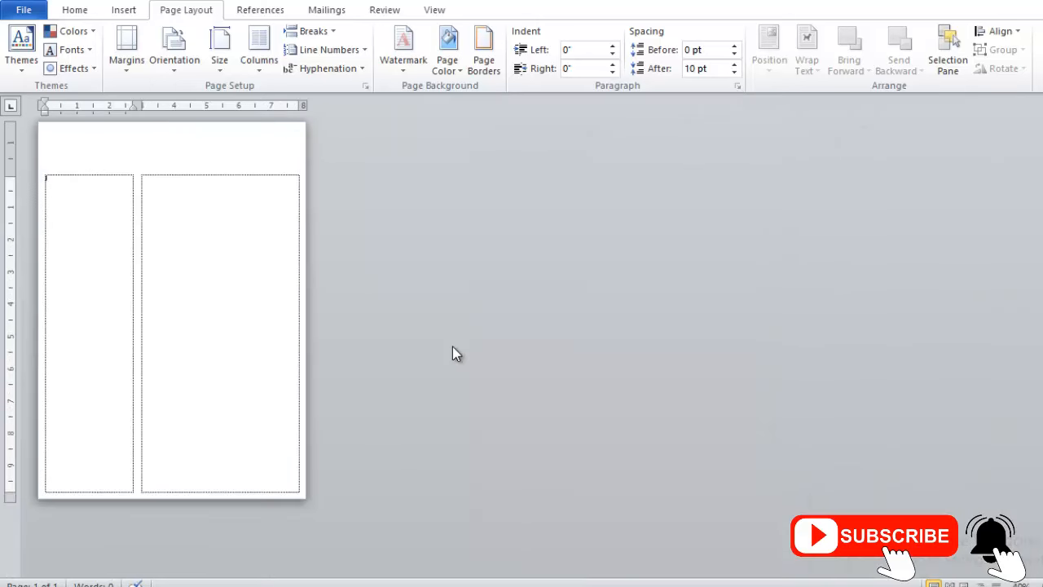
scroll(454, 351, "up", 9, "ctrl")
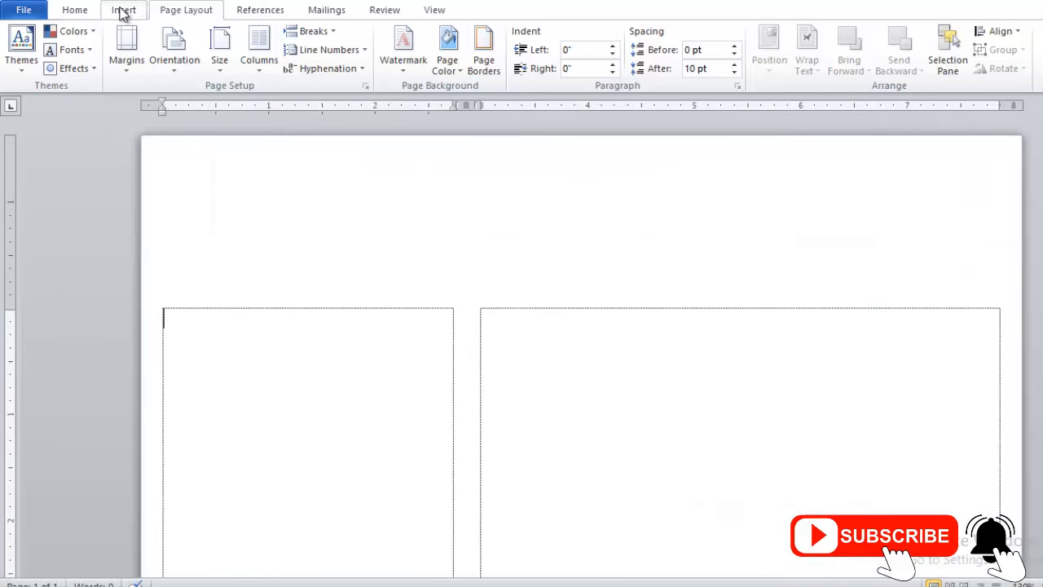
Draw a text box starting at the top corner of the left column.
left_click(123, 10)
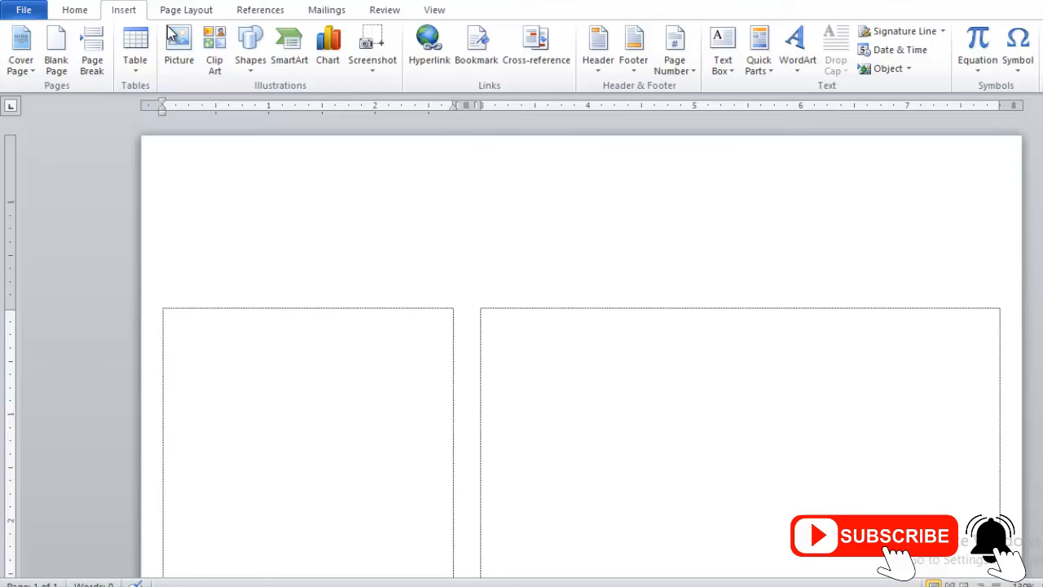
left_click(251, 50)
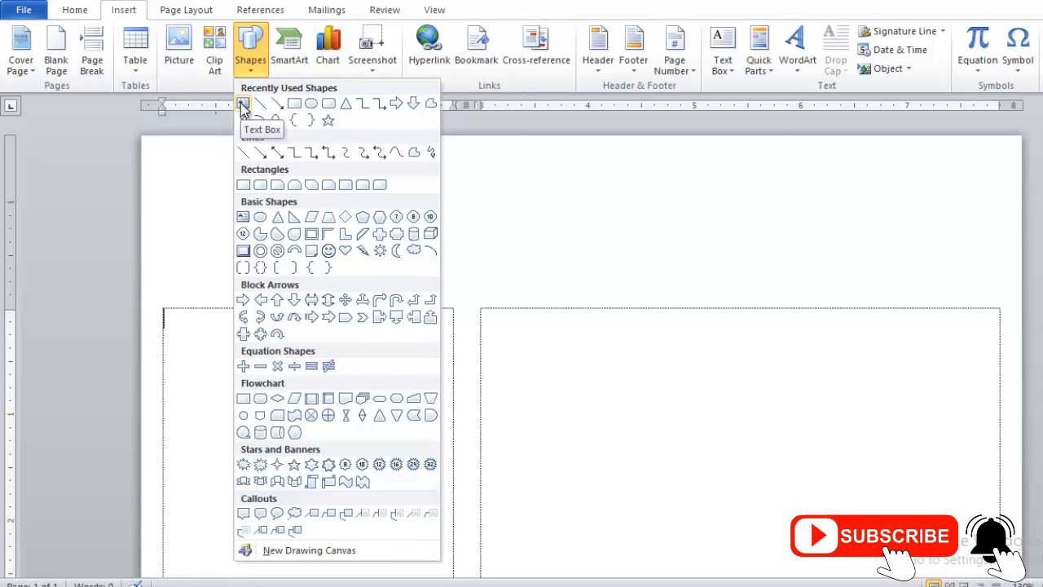
left_click(243, 106)
scroll(204, 236, "down", 3)
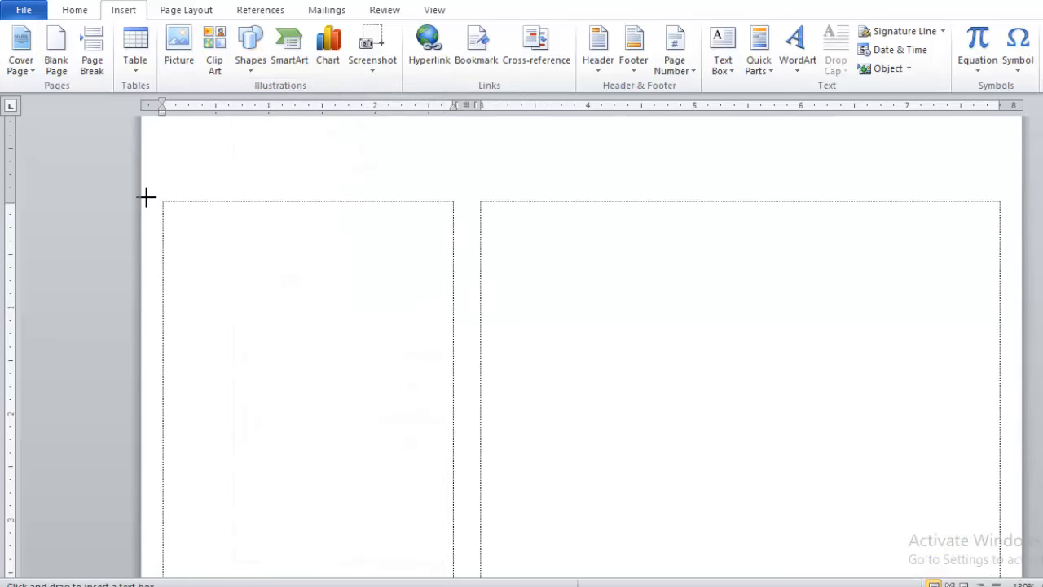
left_click_drag(147, 197, 465, 566)
Stretch the text box down to the bottom of the left column.
scroll(505, 426, "down", 8)
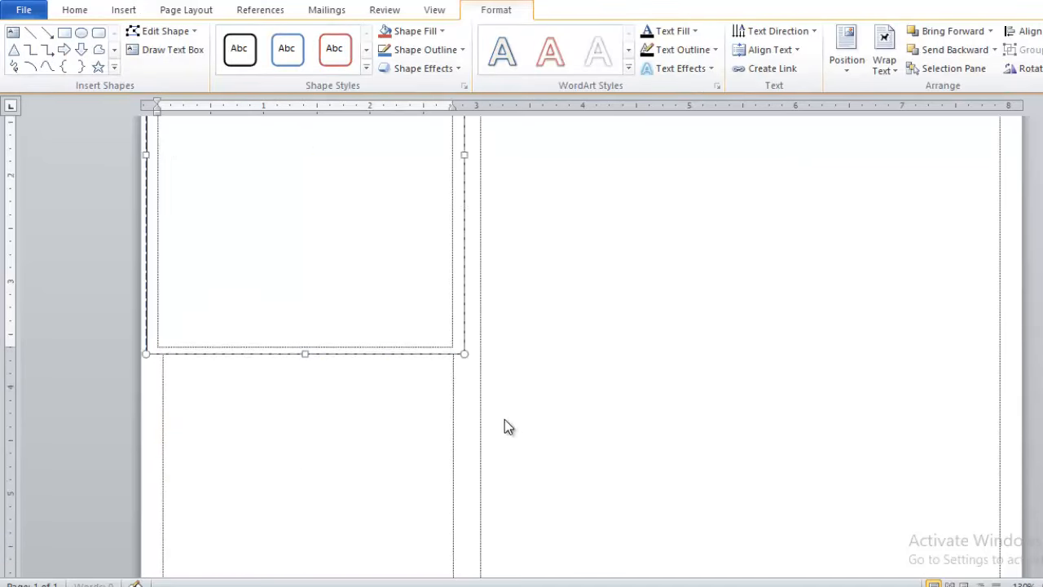
left_click_drag(304, 138, 286, 468)
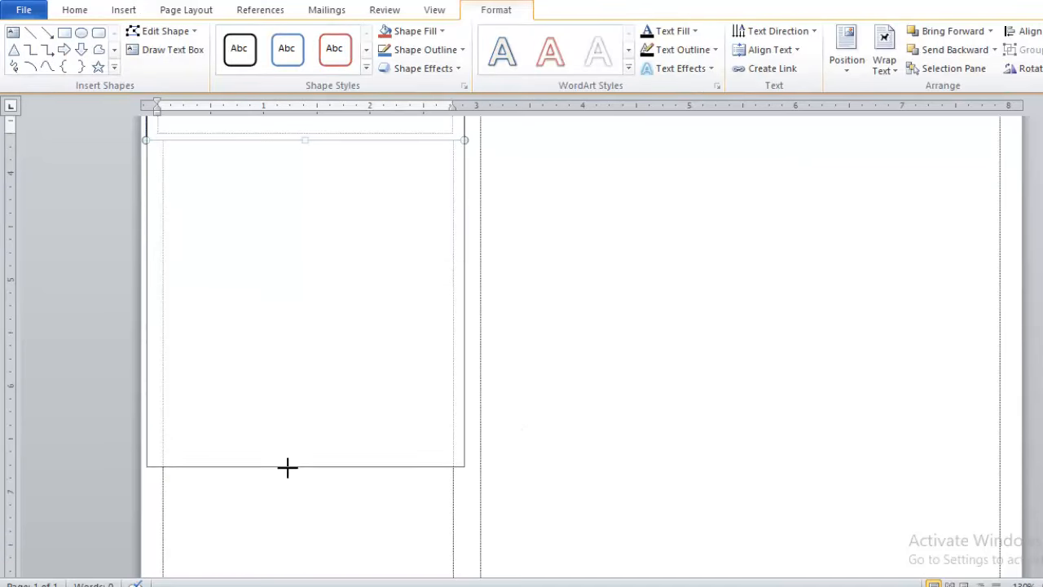
scroll(285, 331, "down", 5)
left_click_drag(305, 212, 296, 550)
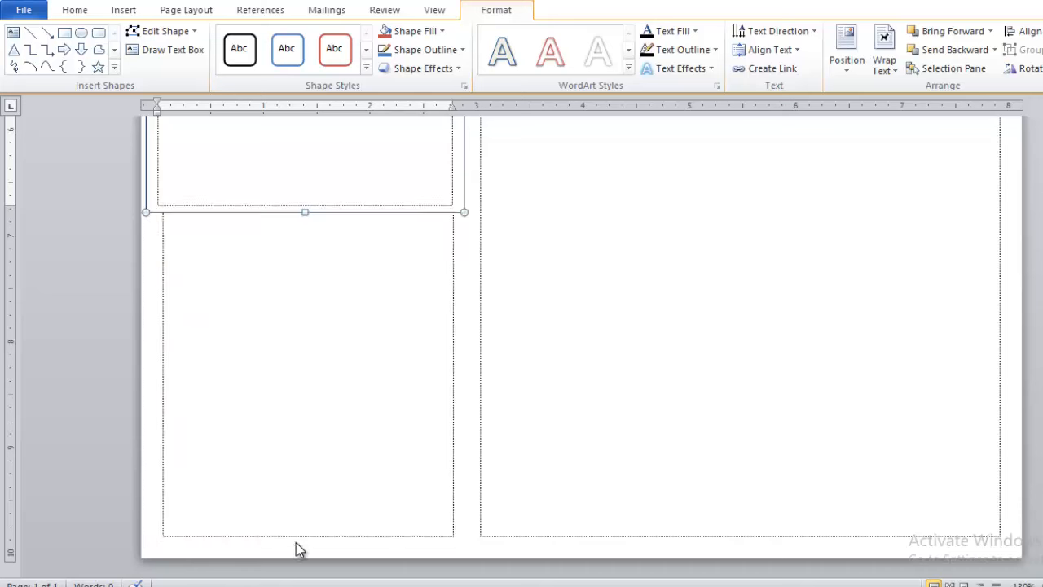
scroll(430, 261, "up", 5)
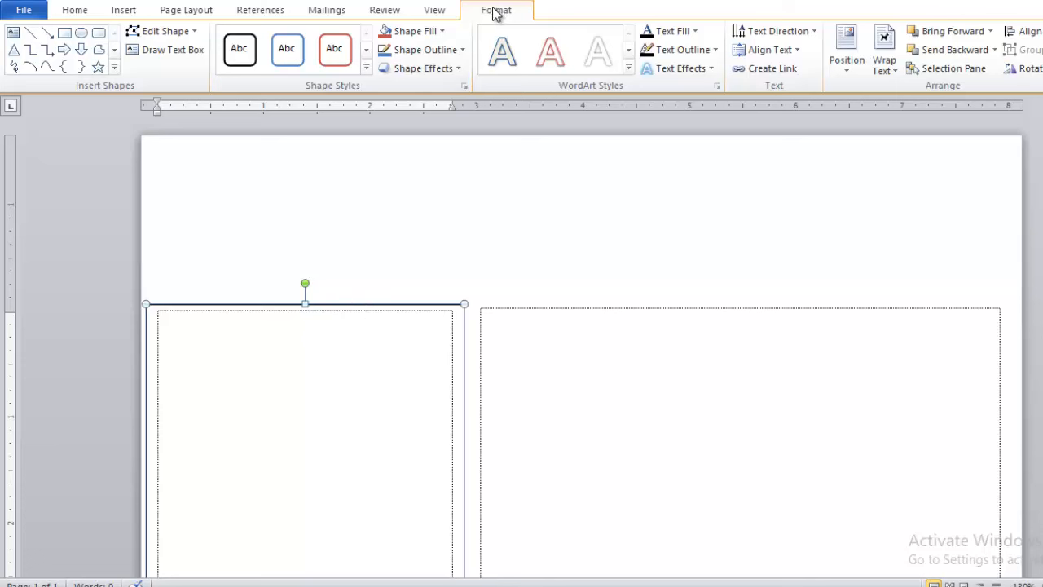
Give the left-column text box No Outline and a Blue, Accent 1, Darker 50% fill.
left_click(406, 54)
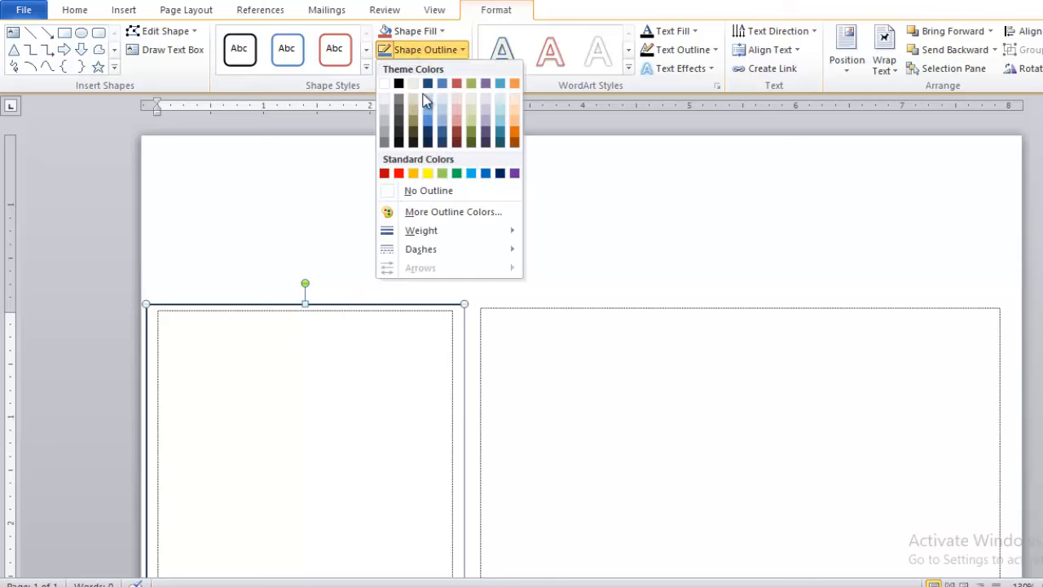
left_click(425, 192)
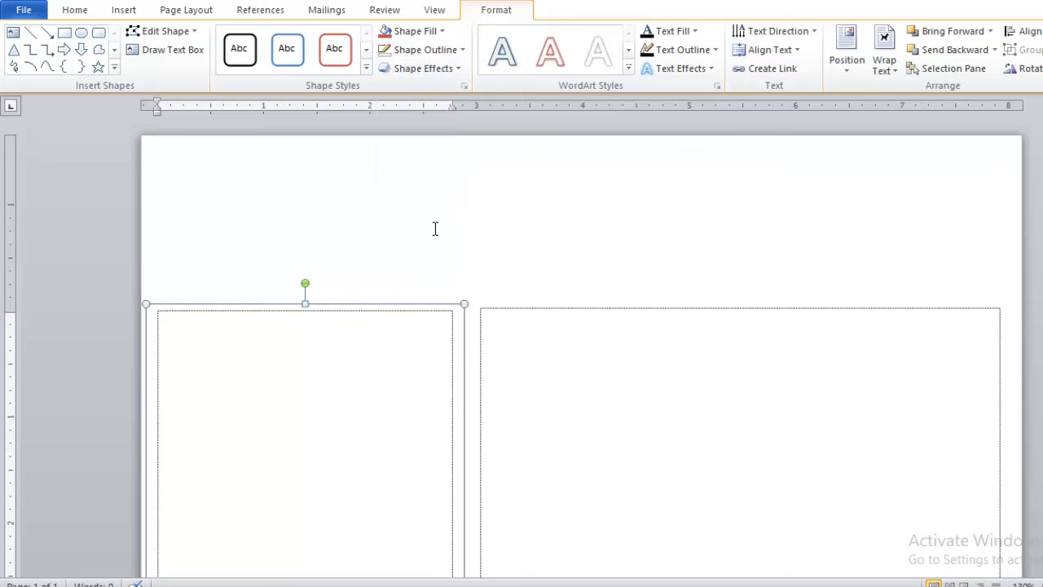
left_click(422, 33)
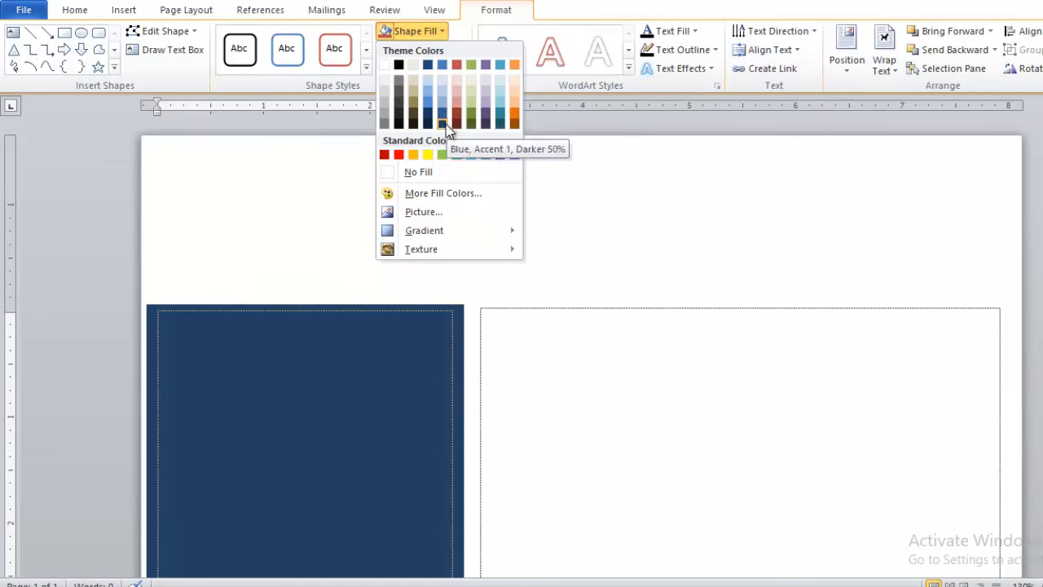
left_click(446, 123)
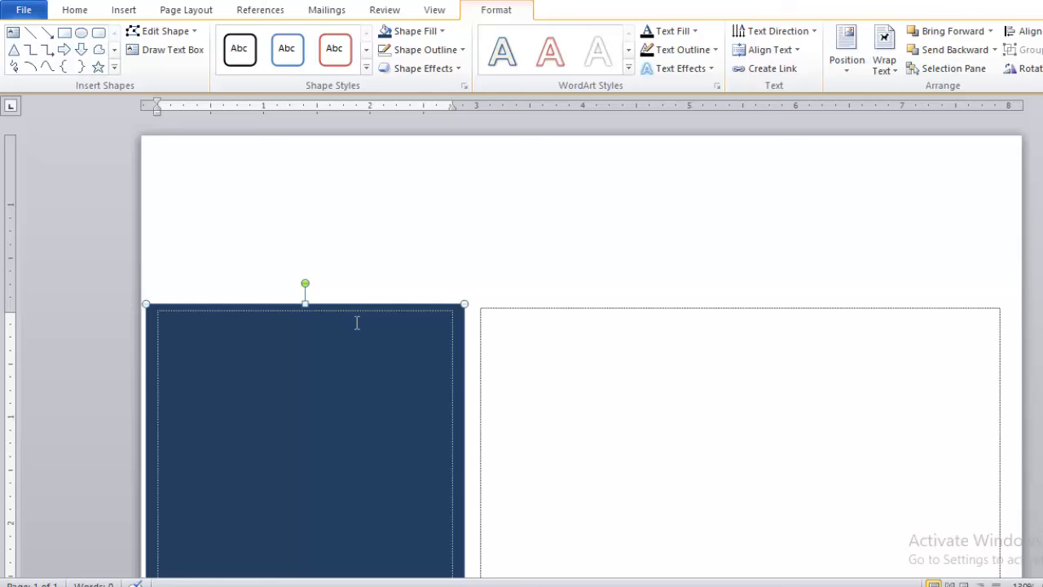
scroll(427, 261, "down", 3)
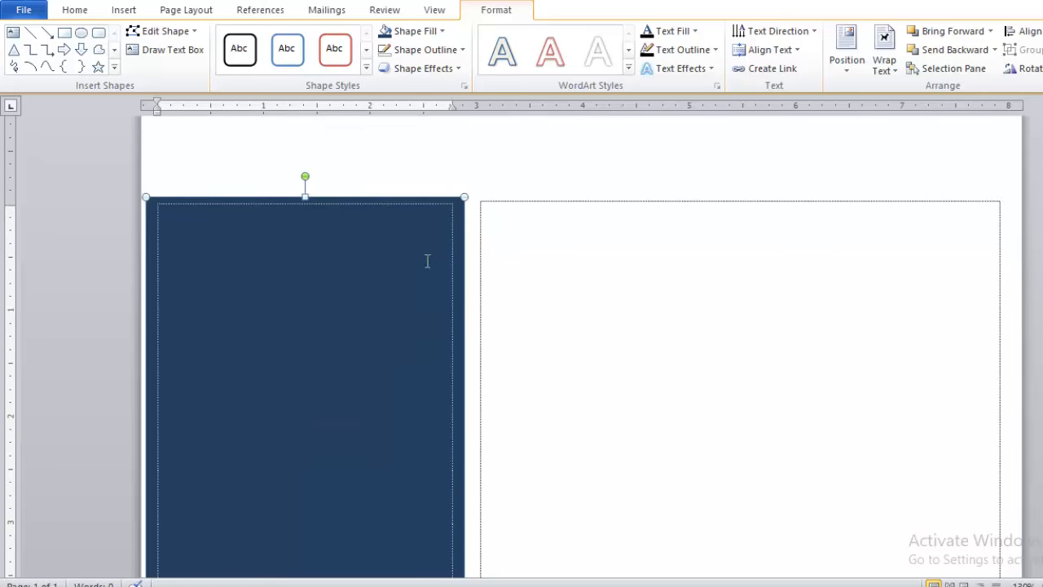
left_click(319, 199)
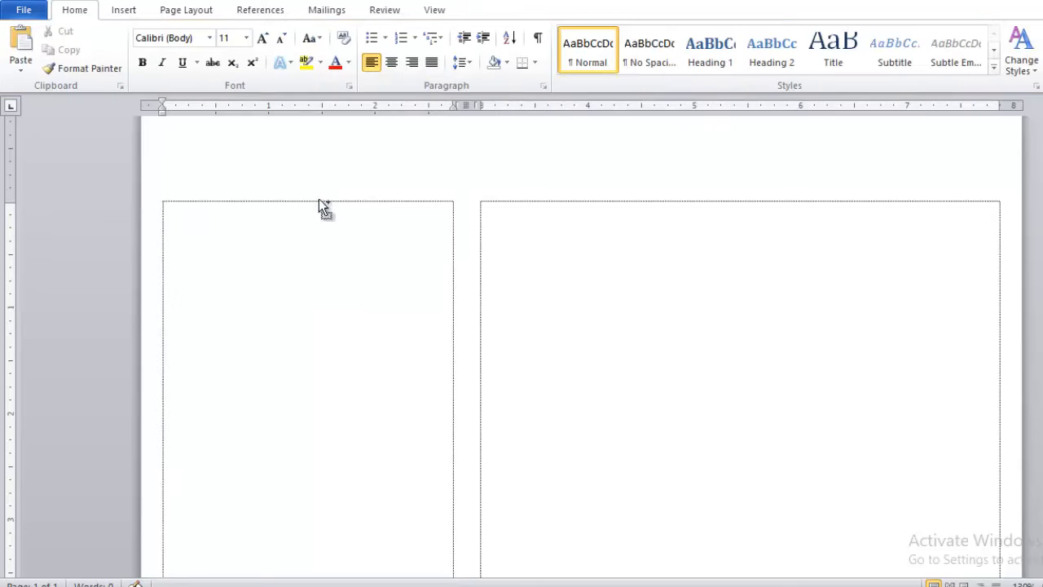
Delete the navy box and adjust the column break between the two columns.
key("Delete")
scroll(165, 212, "down", 1)
key("ctrl+shift+Return")
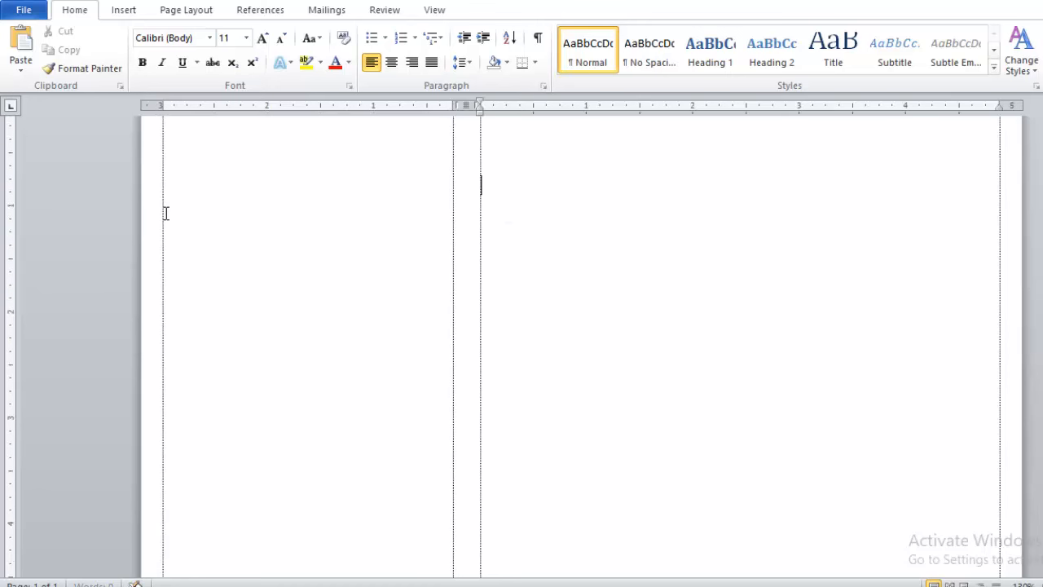
scroll(618, 205, "up", 1)
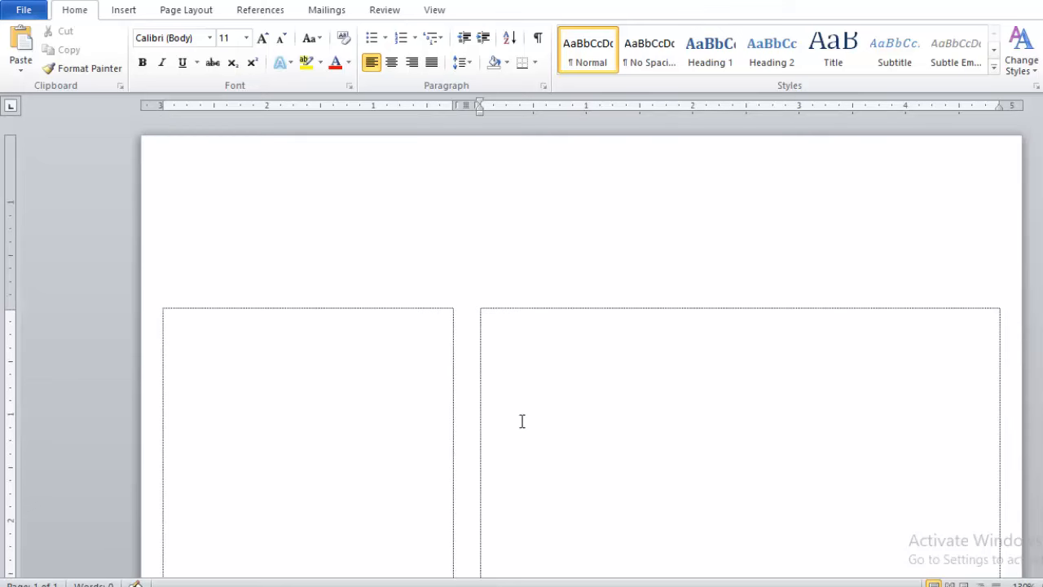
key("BackSpace")
key("BackSpace")
key("BackSpace")
key("BackSpace")
key("BackSpace")
key("BackSpace")
key("BackSpace")
key("BackSpace")
key("BackSpace")
key("BackSpace")
key("BackSpace")
key("BackSpace")
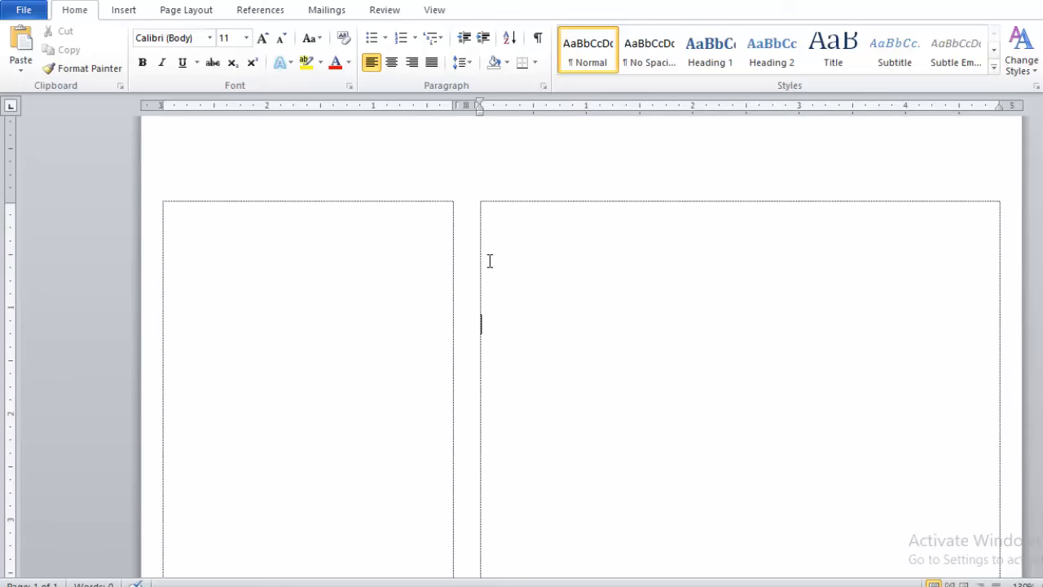
Paste the dark blue rectangle back and align it with the left column's top.
left_click(290, 209)
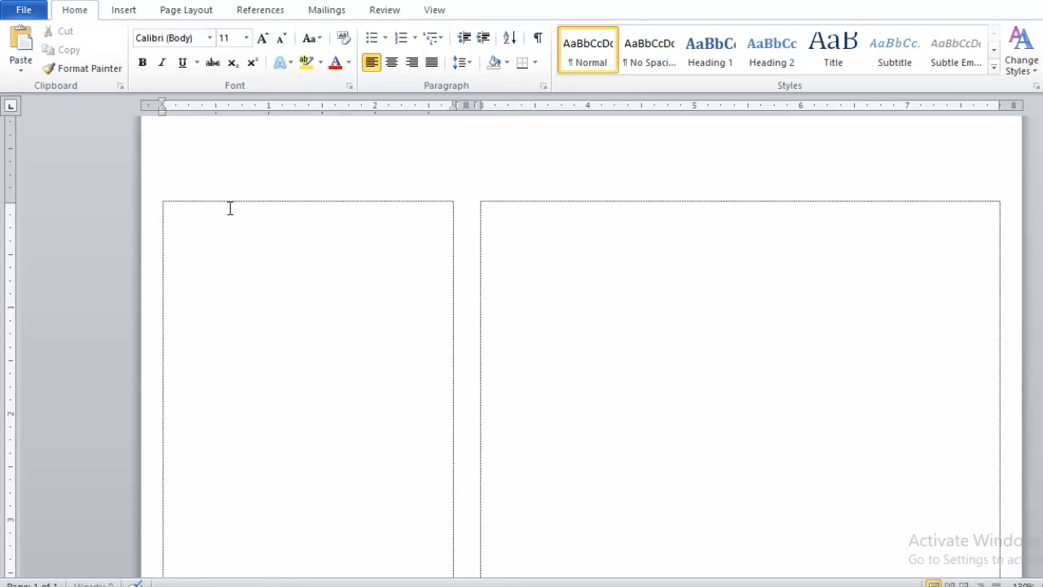
key("ctrl+v")
left_click_drag(273, 212, 252, 199)
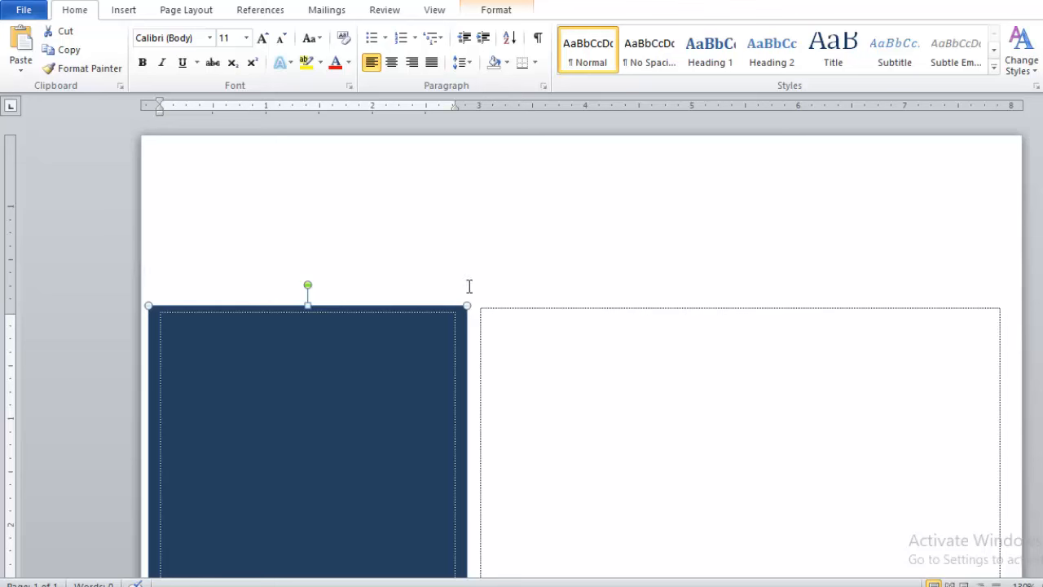
Draw an outline-free dark blue rectangle filling the band above the left column.
left_click(123, 10)
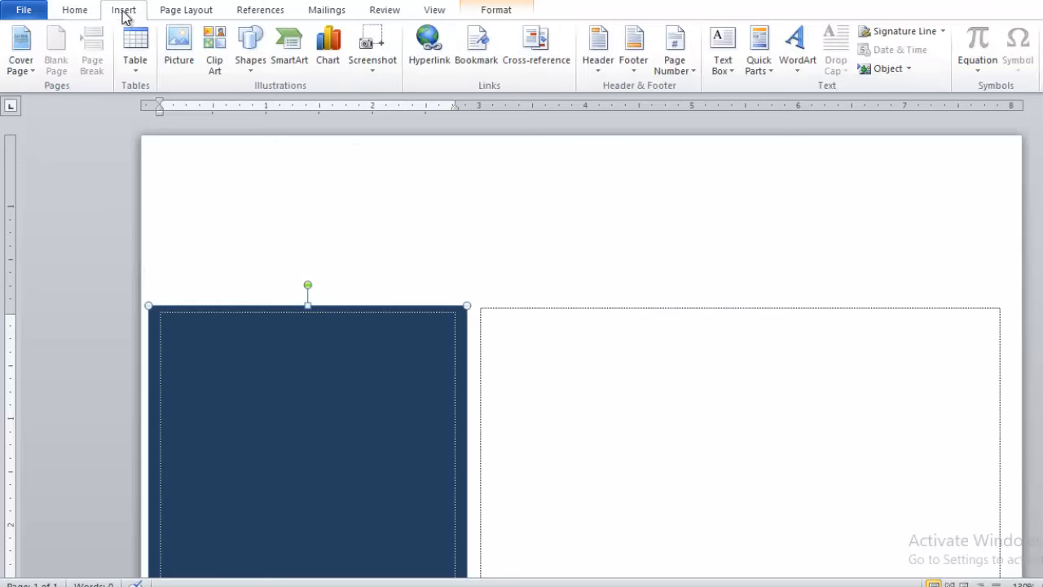
left_click(250, 41)
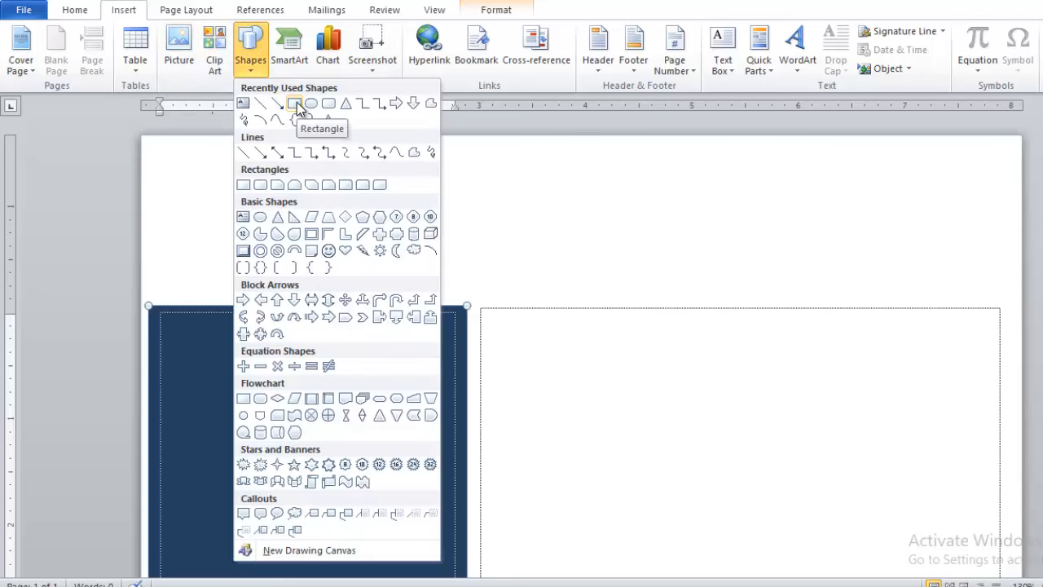
left_click(295, 104)
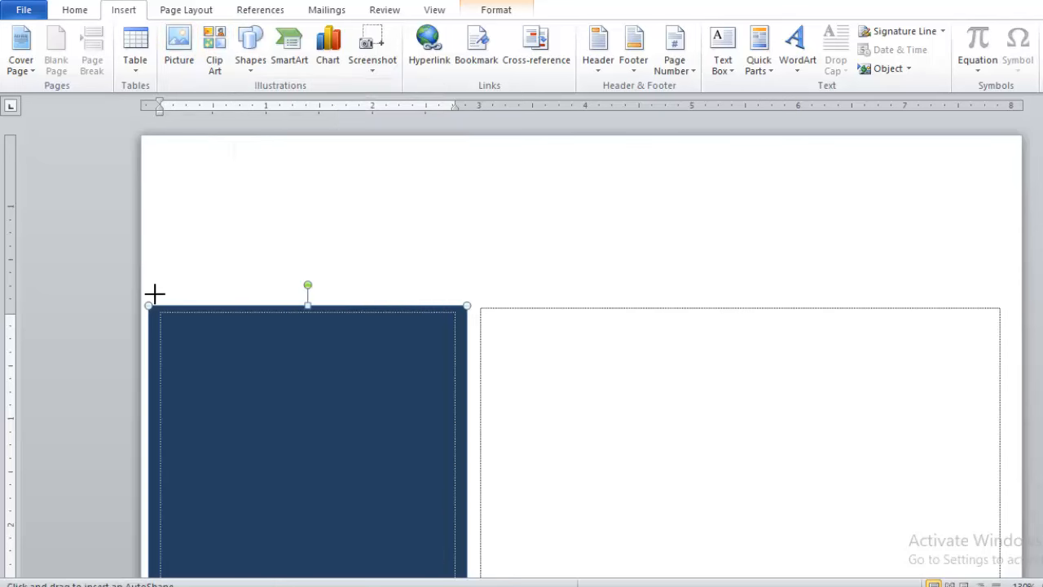
mouse_move(149, 304)
left_mouse_down()
mouse_move(468, 158)
mouse_move(468, 140)
left_mouse_up()
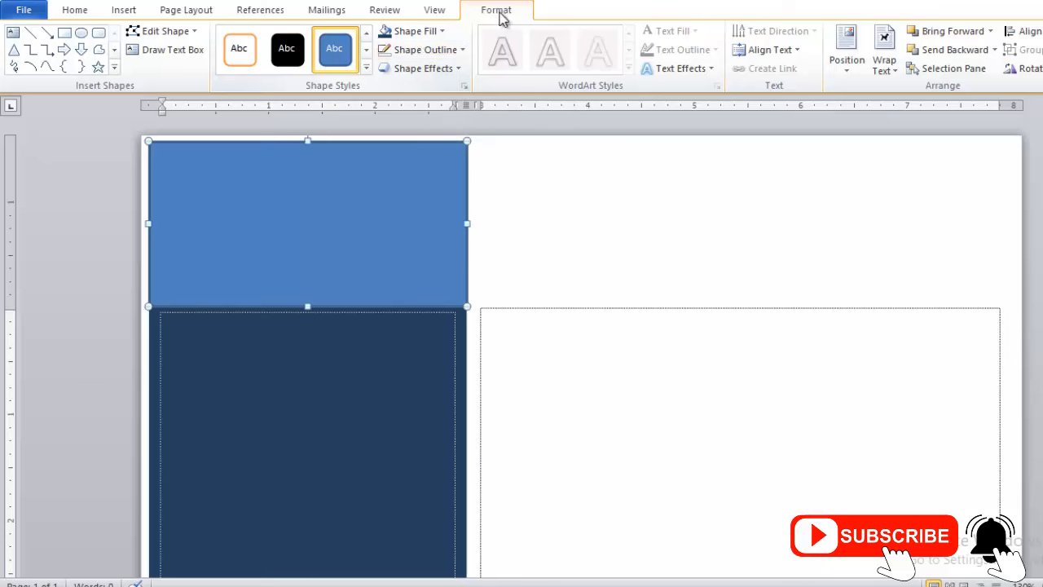
left_click(429, 51)
left_click(429, 191)
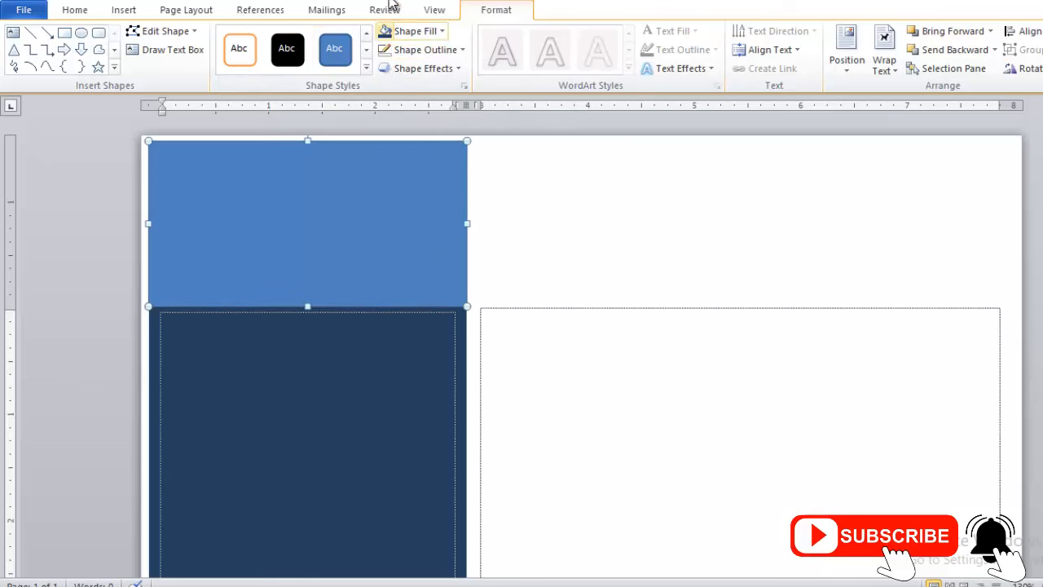
left_click(413, 31)
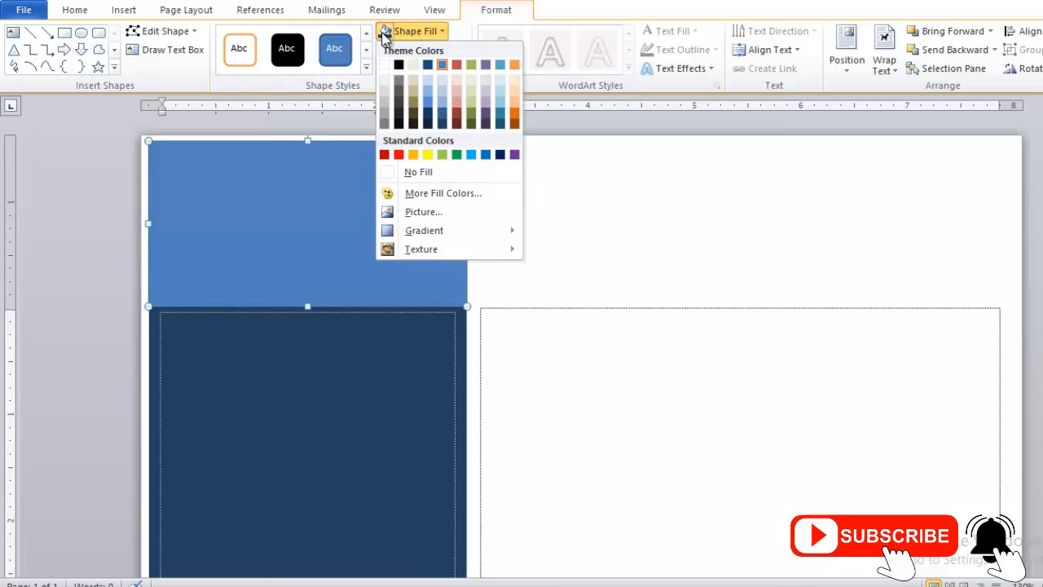
left_click(428, 112)
left_click(528, 309)
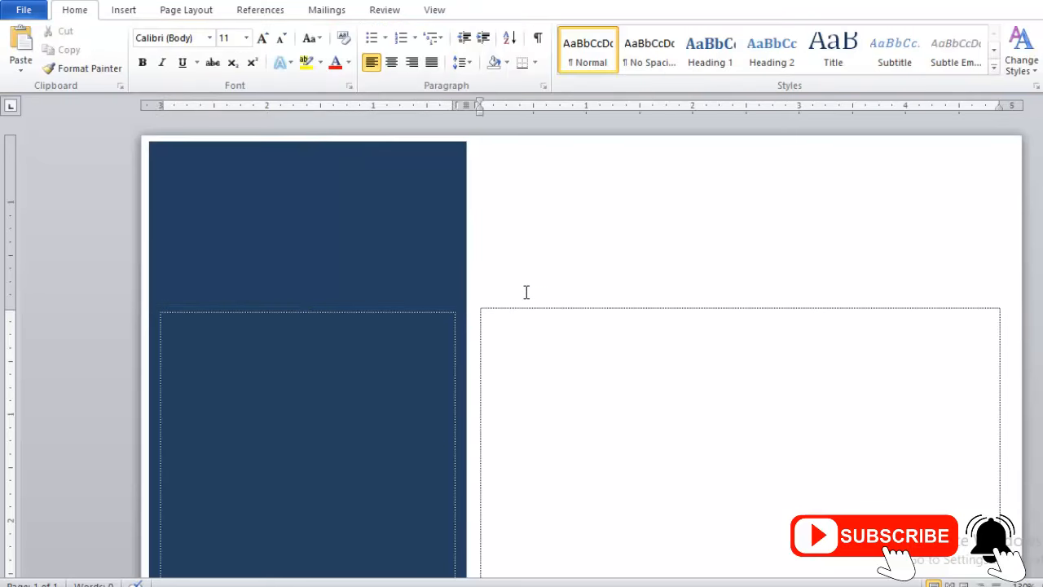
key("ctrl+p")
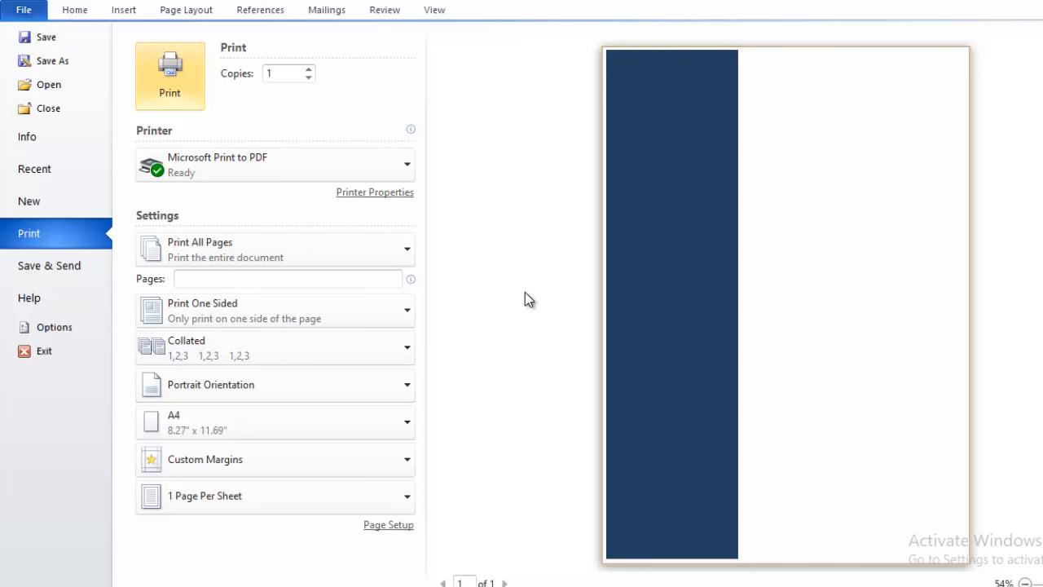
key("Escape")
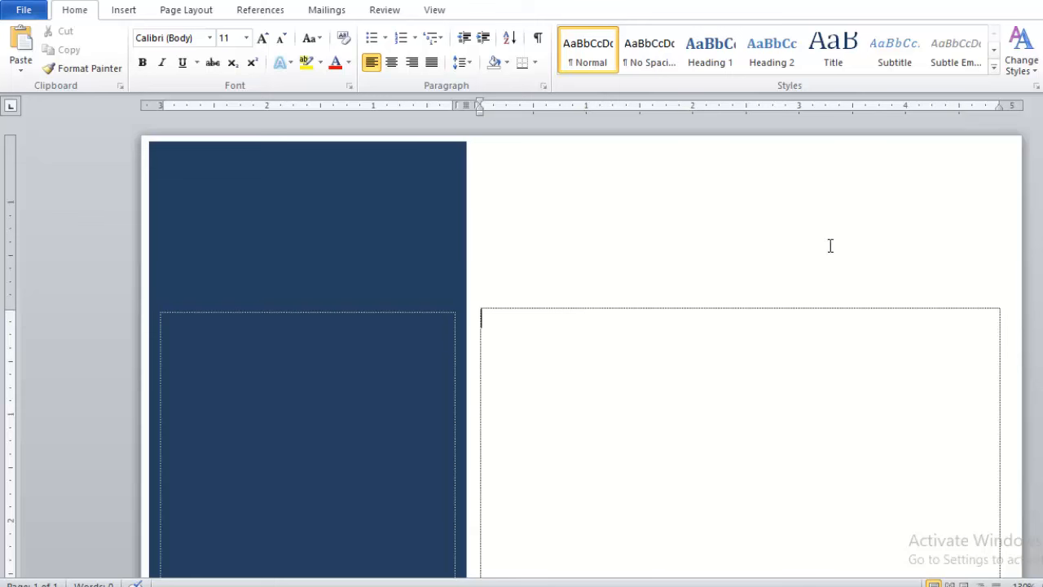
Draw a text box across the full page width at the top and position it.
left_click(128, 14)
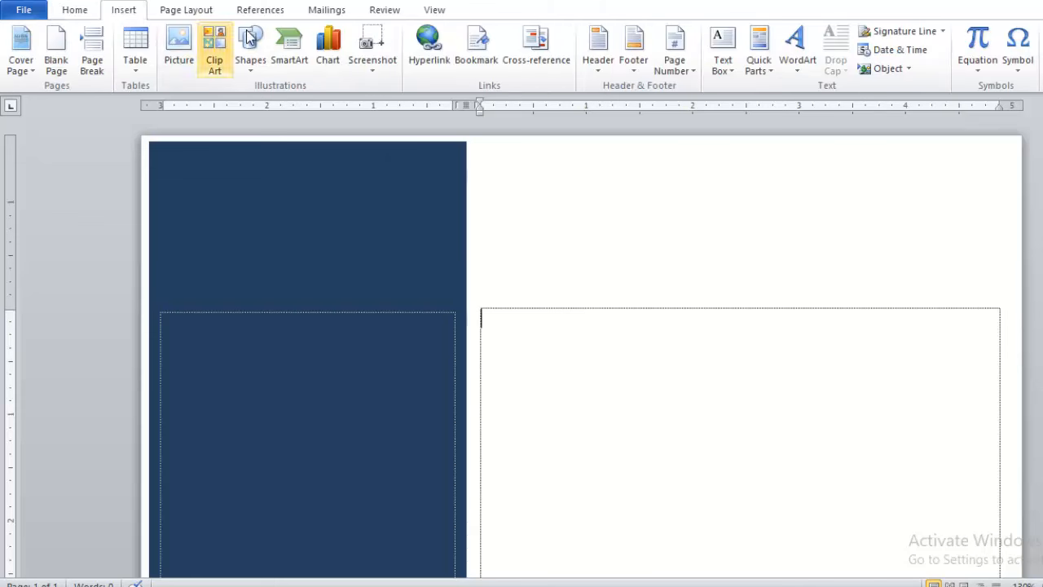
left_click(256, 56)
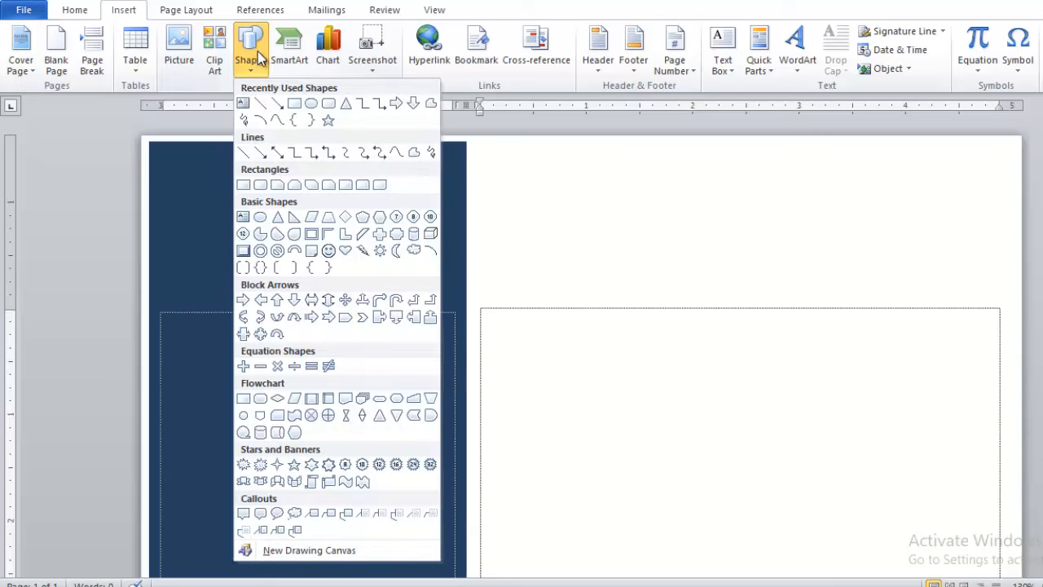
left_click(242, 104)
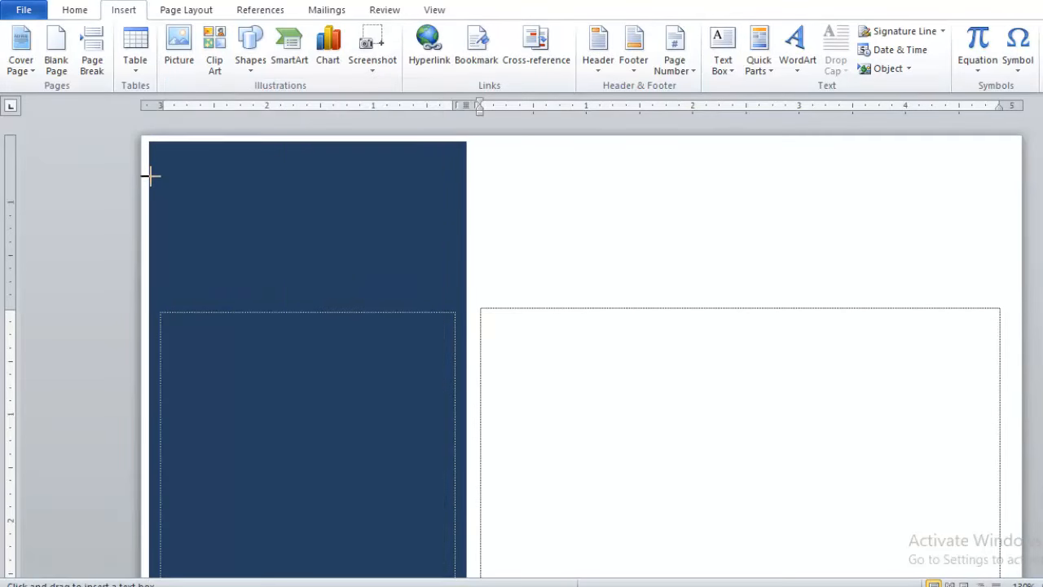
left_click(150, 174)
mouse_move(605, 228)
left_mouse_down()
mouse_move(920, 256)
mouse_move(987, 273)
mouse_move(1009, 295)
left_mouse_up()
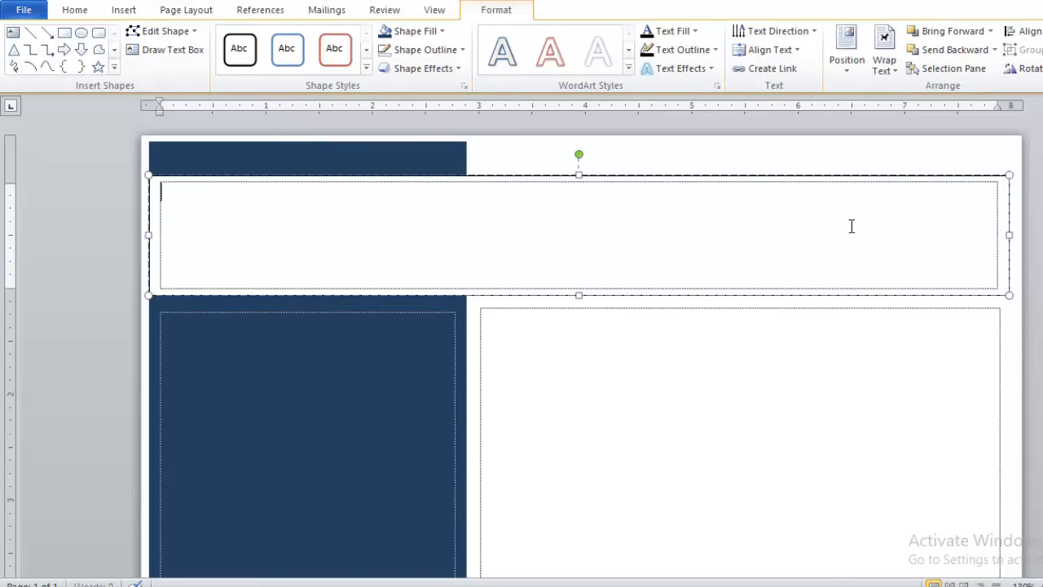
left_click(740, 177)
key("Up")
key("Up")
key("Up")
key("Up")
key("Up")
key("Up")
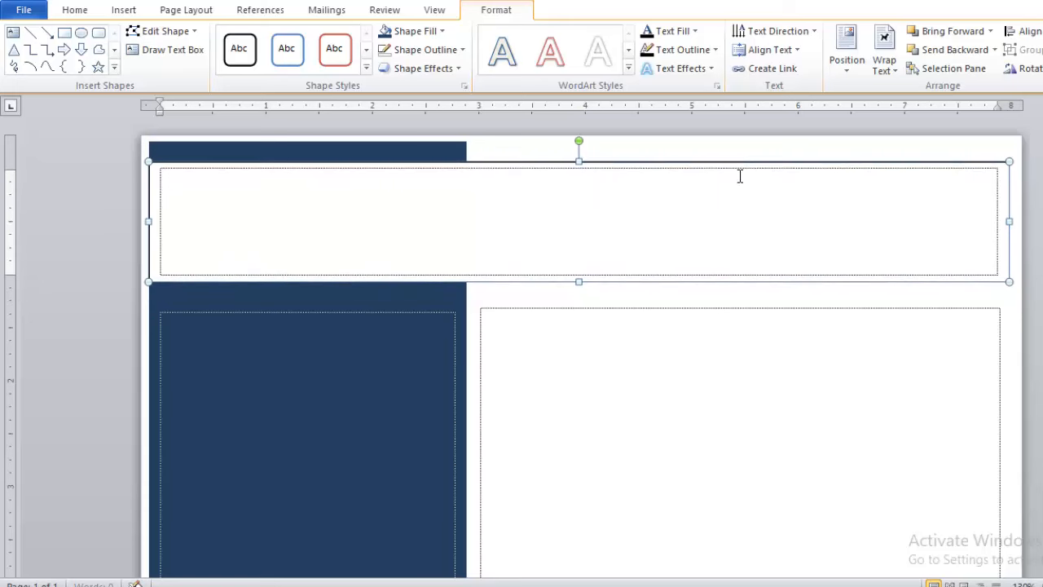
key("Down")
key("Down")
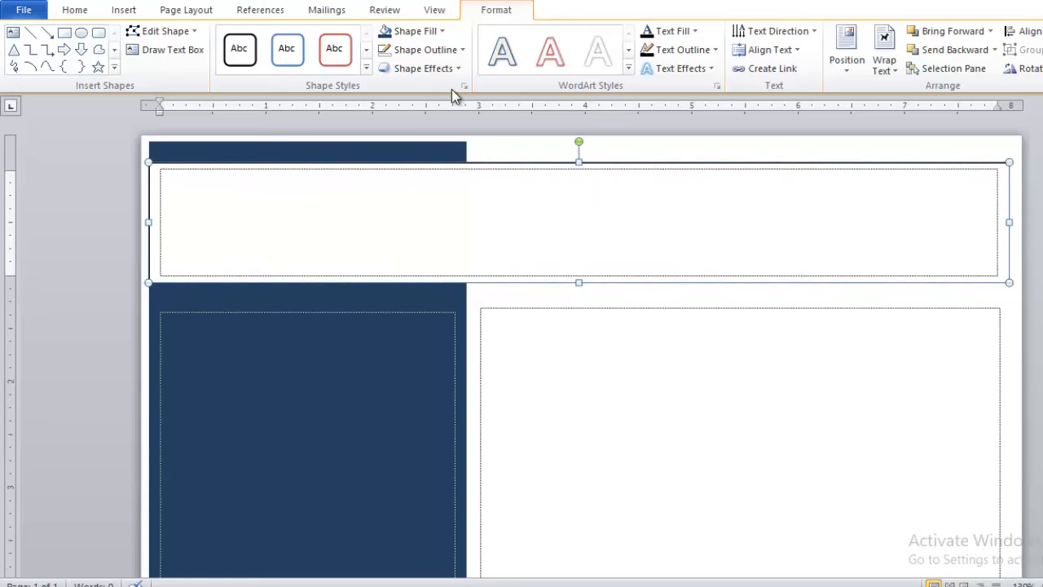
Remove the banner's outline and fill it with Dark Blue, Text 2, Lighter 60%.
left_click(418, 48)
left_click(430, 189)
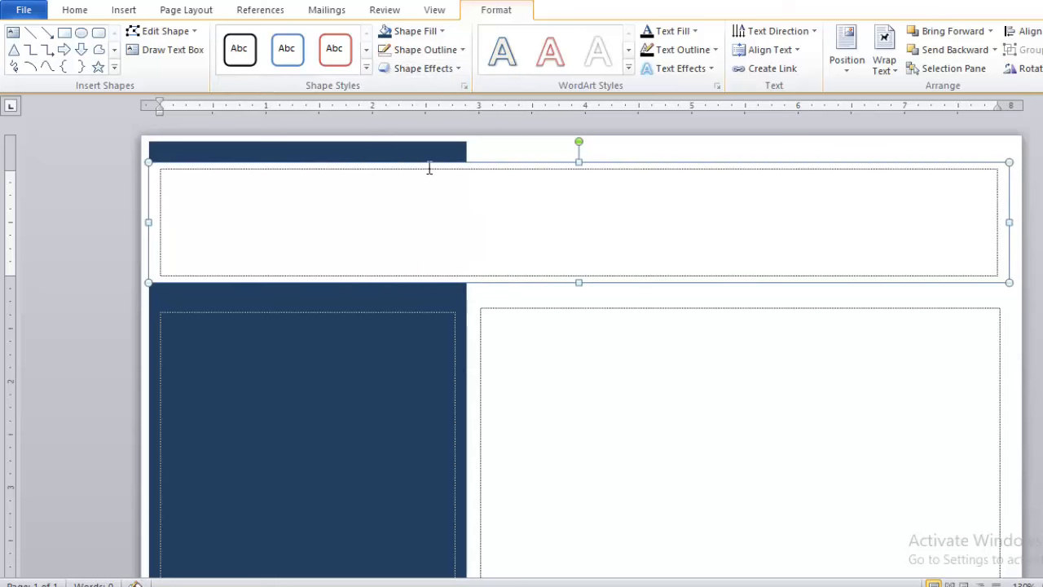
left_click(415, 31)
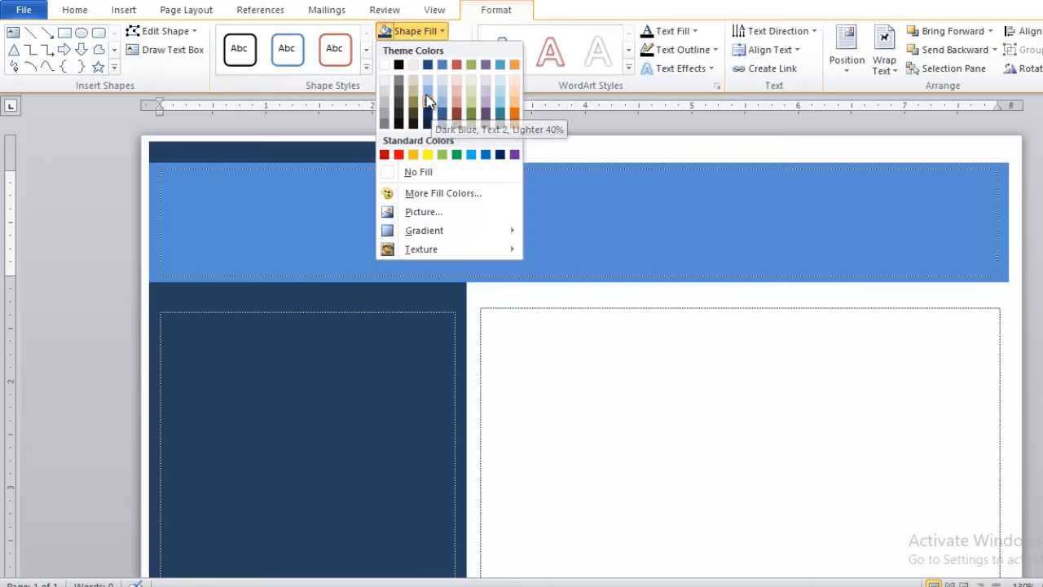
left_click(427, 95)
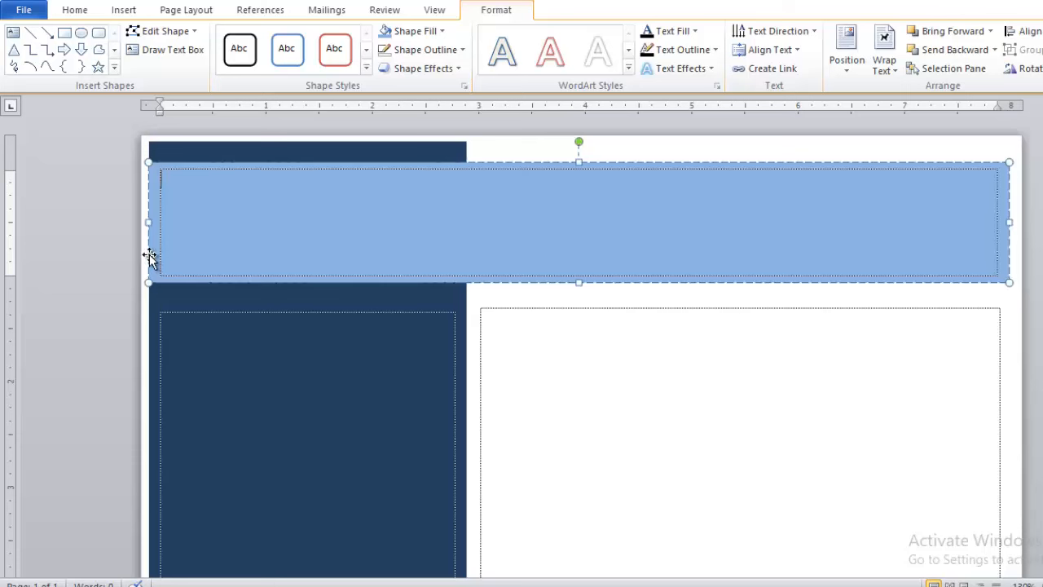
left_click(234, 187)
Set the banner font size to 17 and type the person's full name.
left_click(70, 9)
left_click(231, 38)
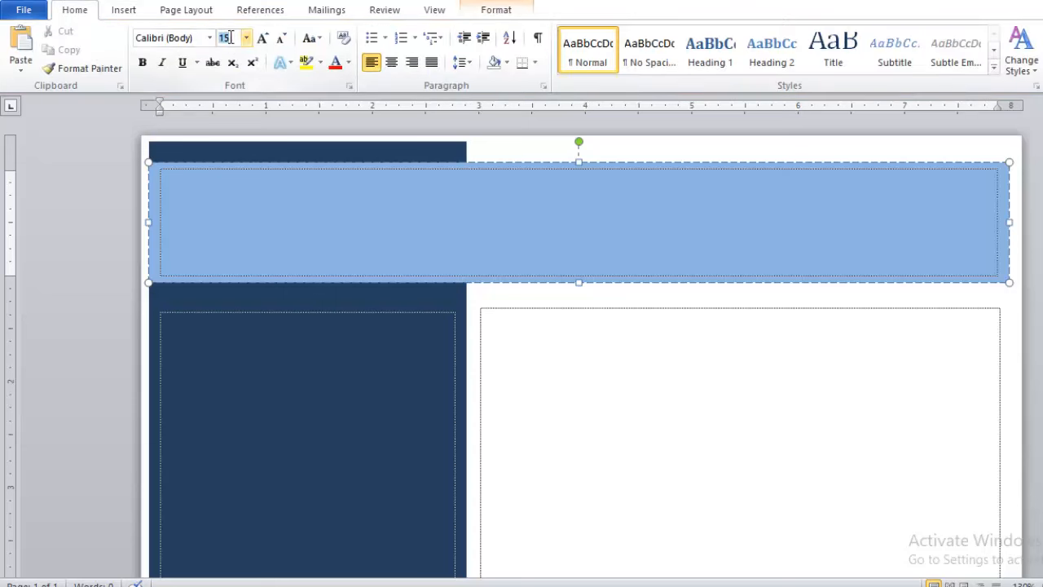
key("Return")
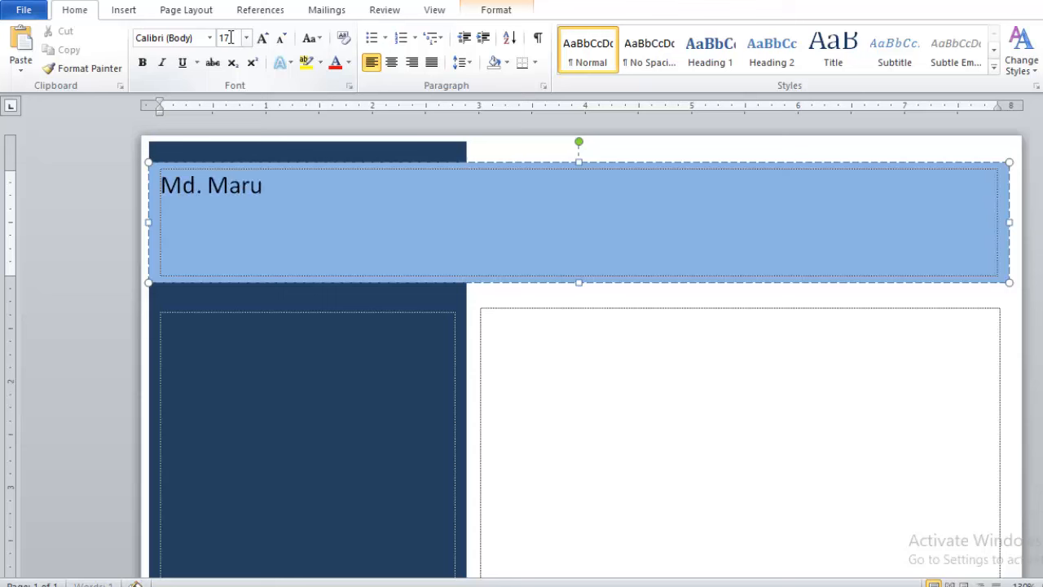
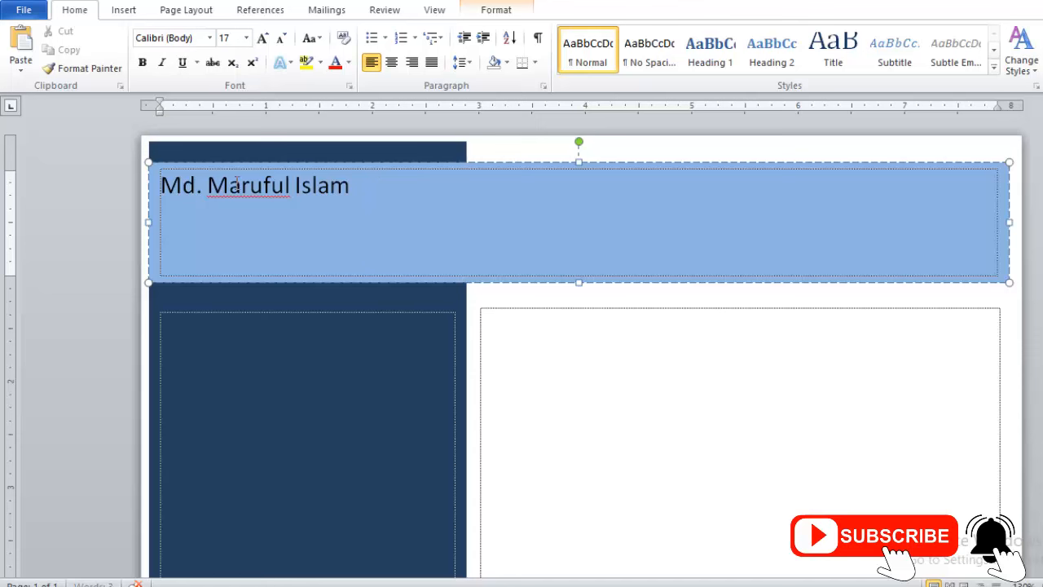
Make the name all caps, enlarge it four size steps, and bold it.
key("ctrl+a")
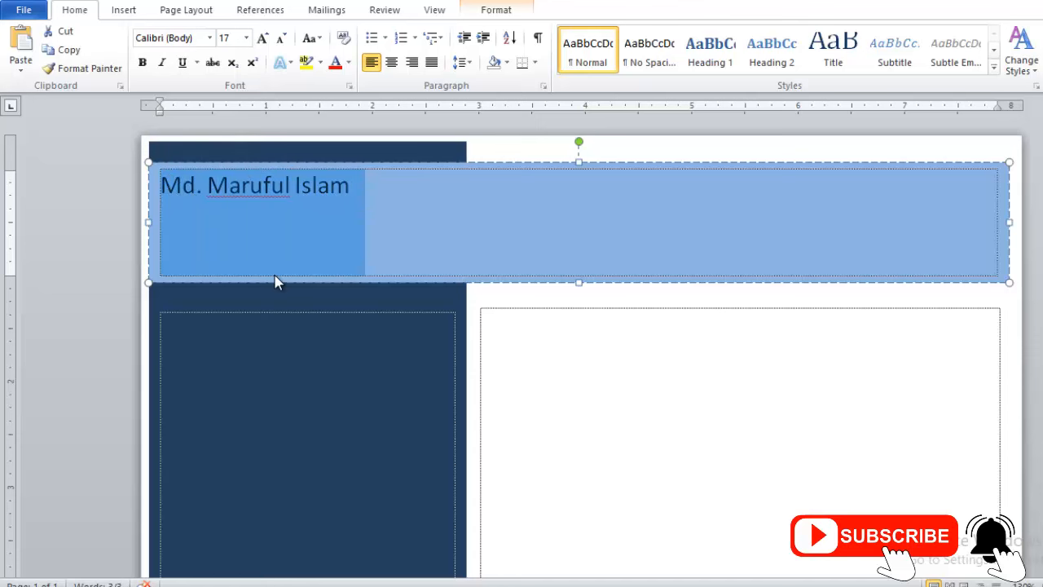
key("ctrl+shift+a")
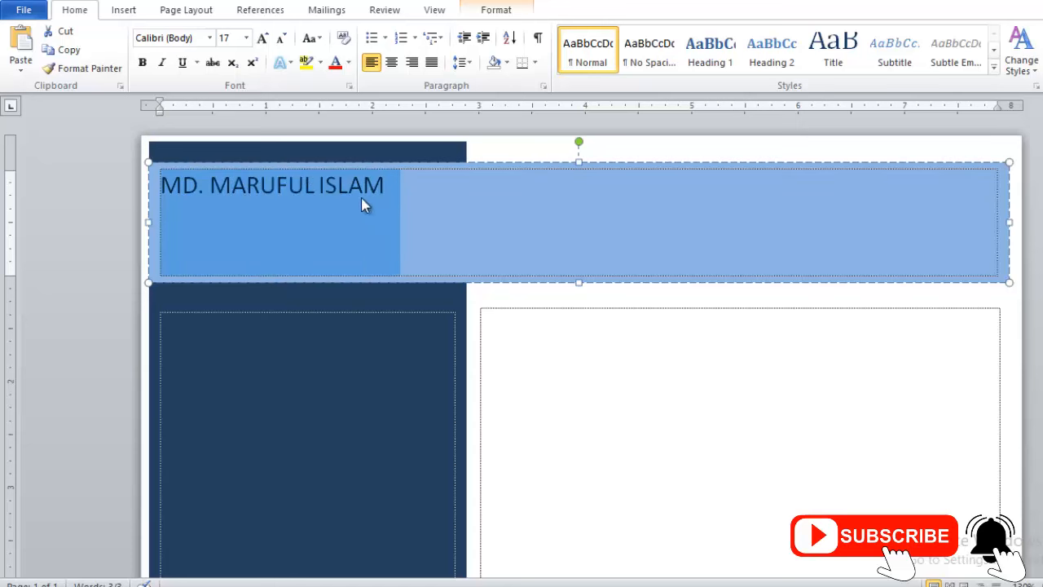
key("ctrl+bracketright")
key("ctrl+bracketright")
key("ctrl+bracketright")
key("ctrl+bracketright")
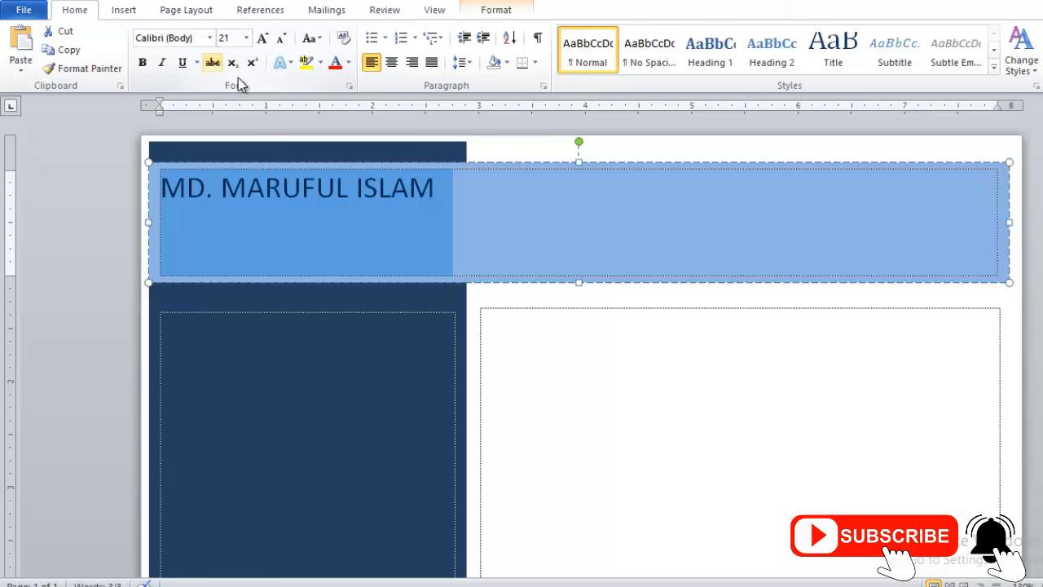
key("ctrl+bracketright")
key("ctrl+bracketright")
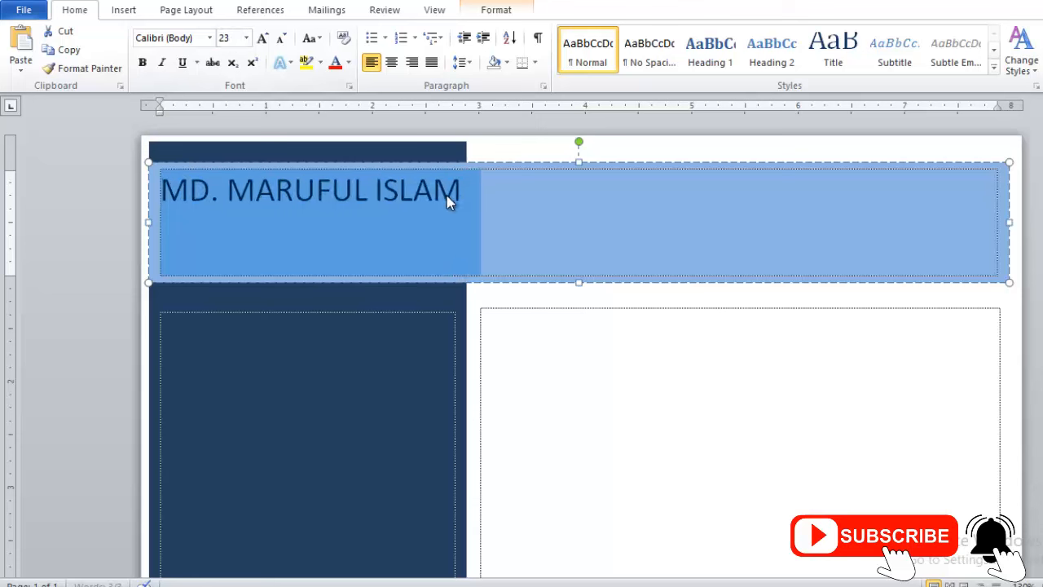
key("ctrl+bracketright")
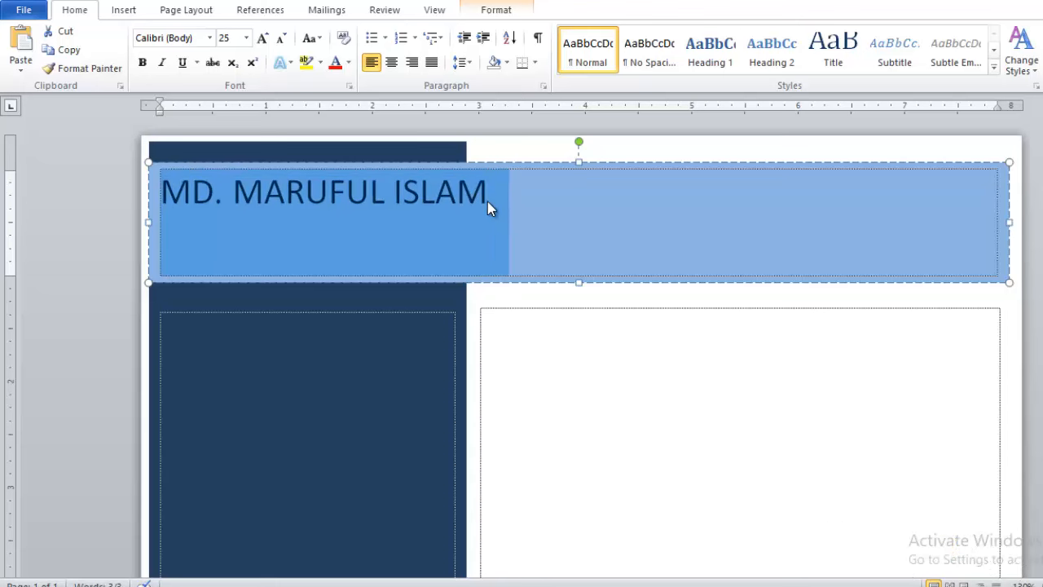
key("ctrl+bracketright")
key("ctrl+bracketright")
key("ctrl+bracketright")
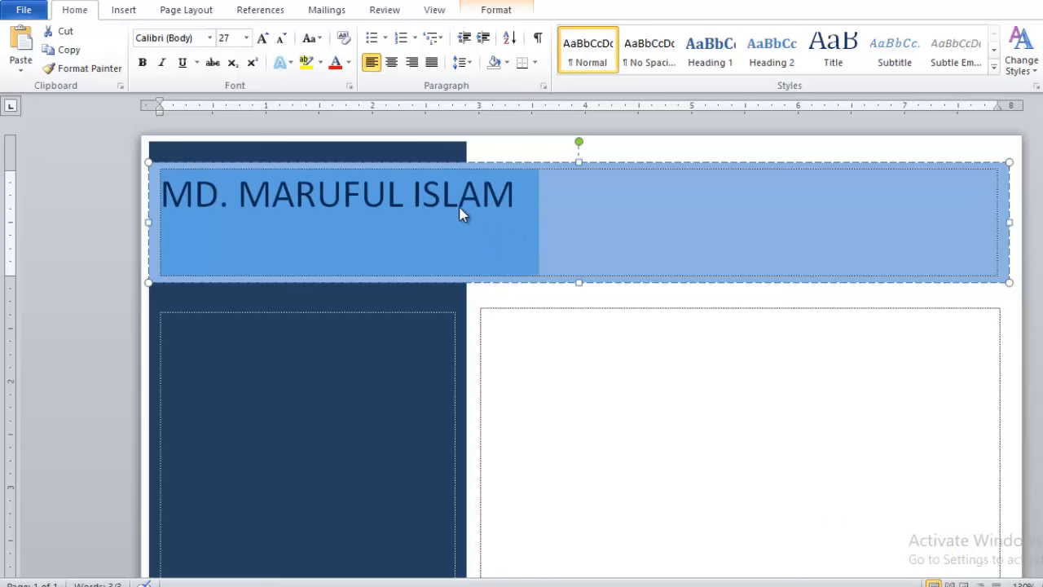
left_click(141, 63)
Add a 'Graphic Designer' line below the name, fix its typo, and select both lines.
left_click(541, 207)
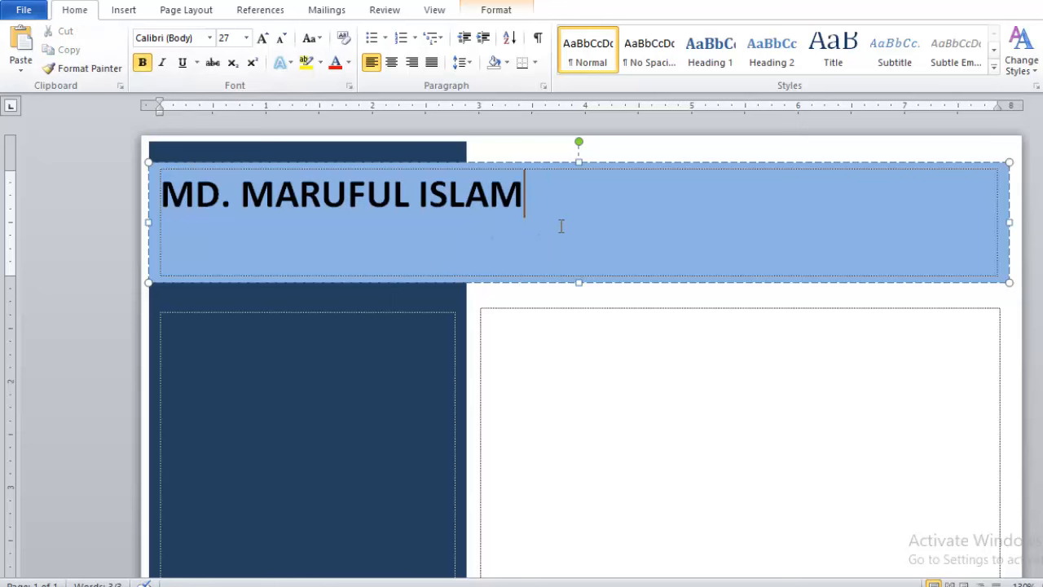
key("Return")
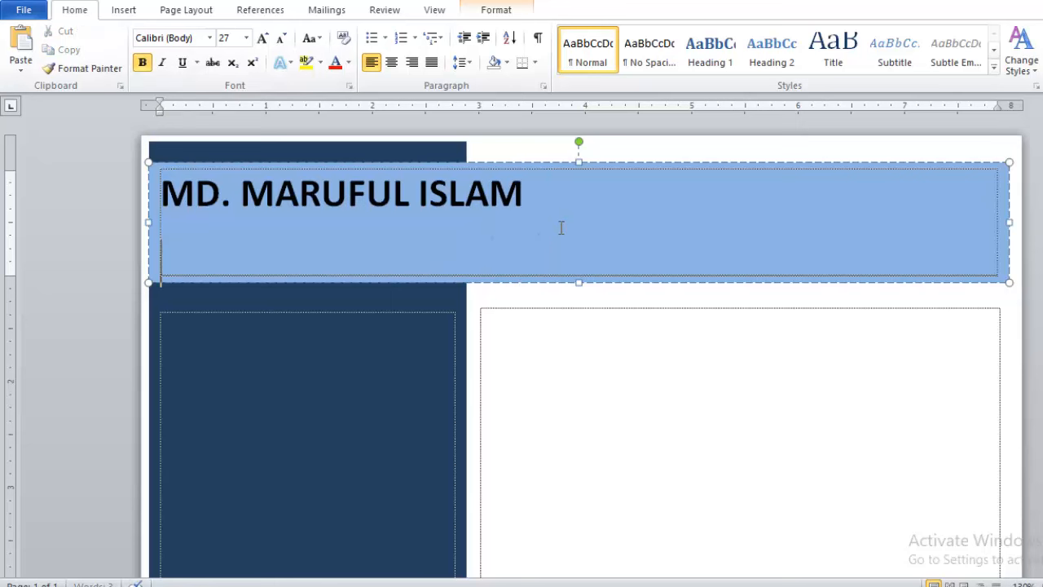
type("Gra")
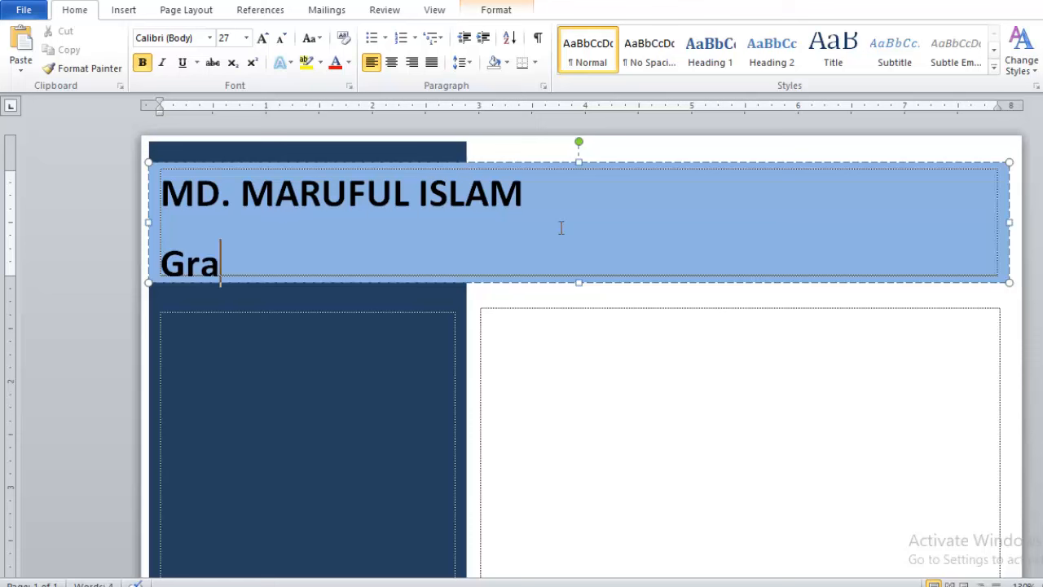
type("phic ")
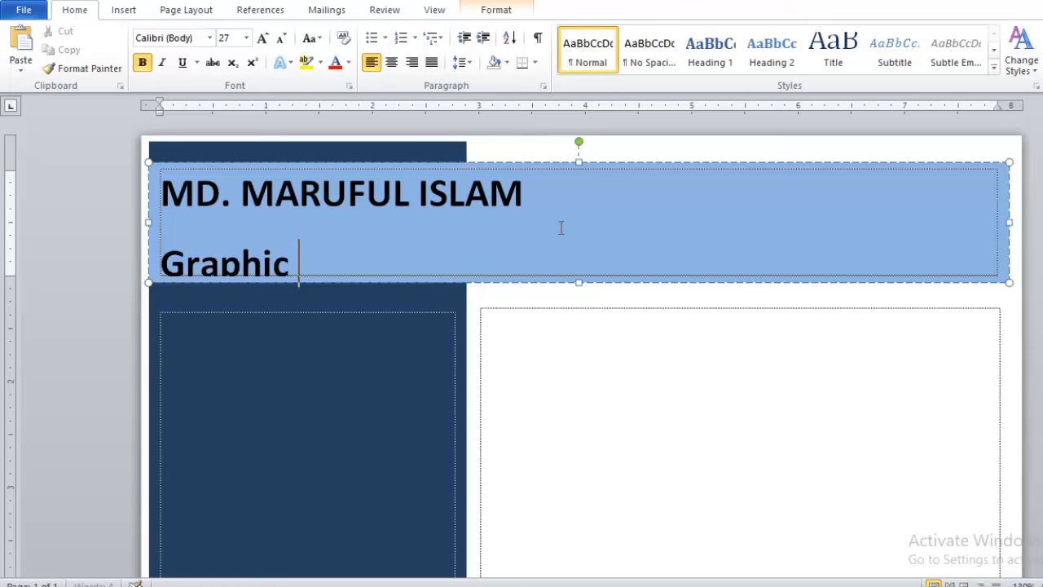
type("Desiner")
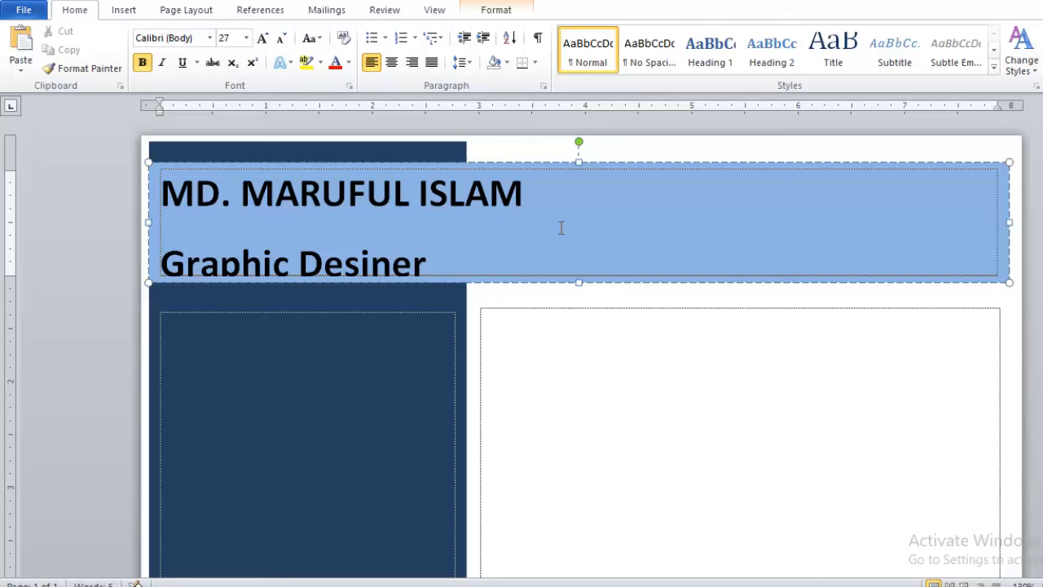
left_click(372, 269)
type("g")
left_click_drag(445, 264, 163, 193)
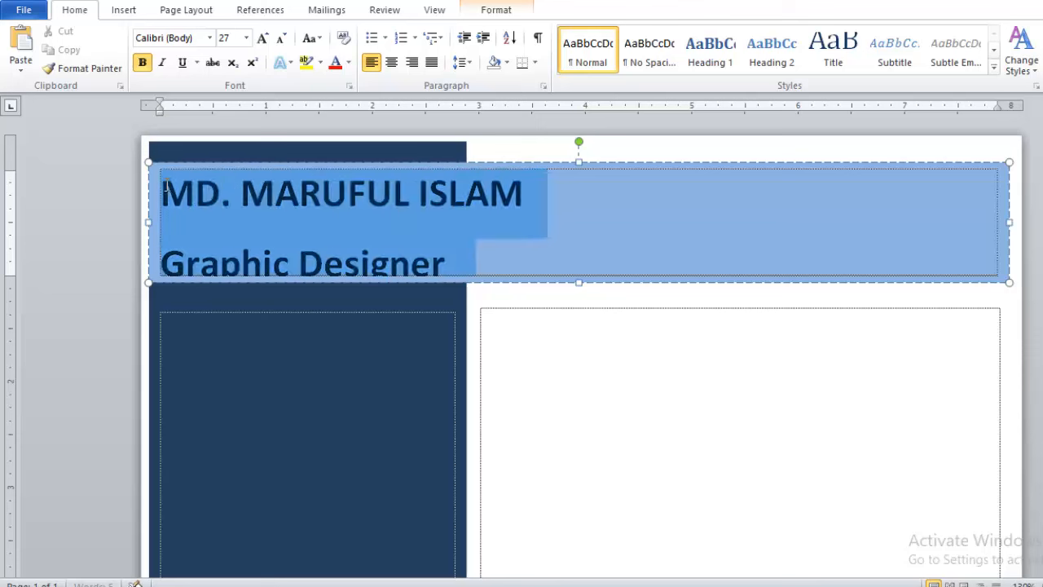
left_click(395, 214)
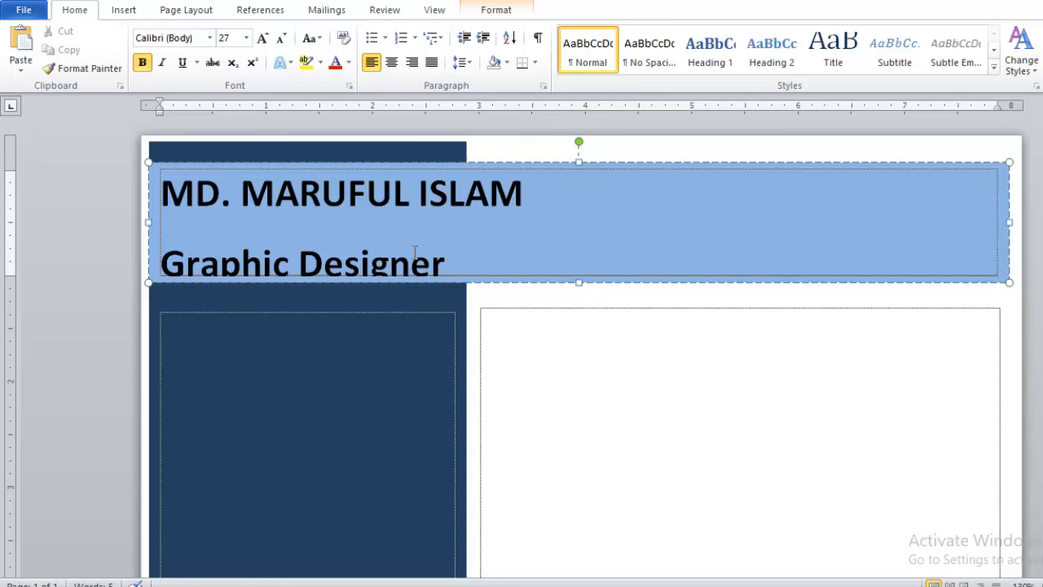
left_click_drag(416, 253, 181, 198)
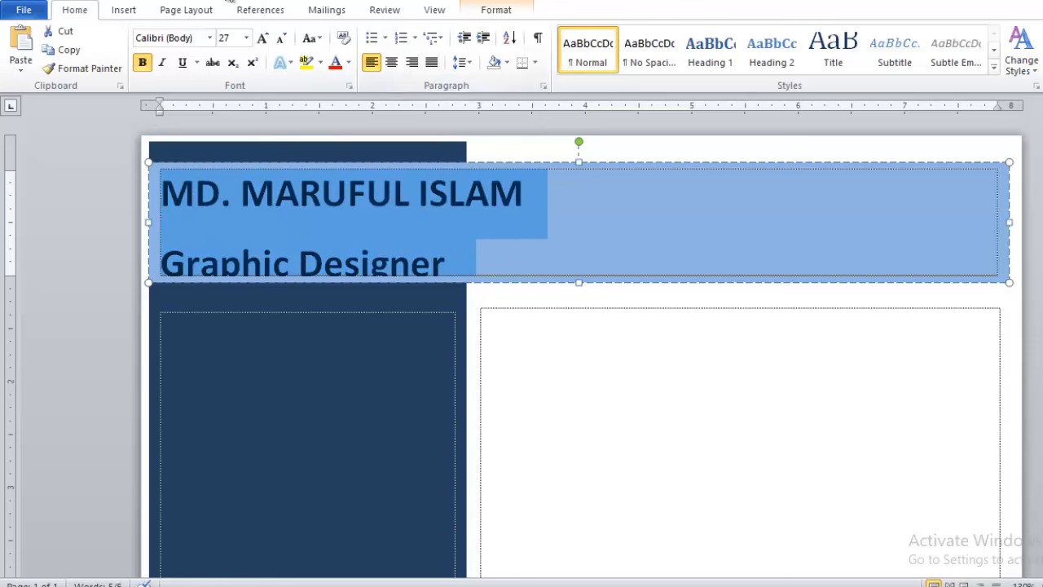
Set the banner text to 1.0 line spacing with no space after paragraphs.
left_click(461, 63)
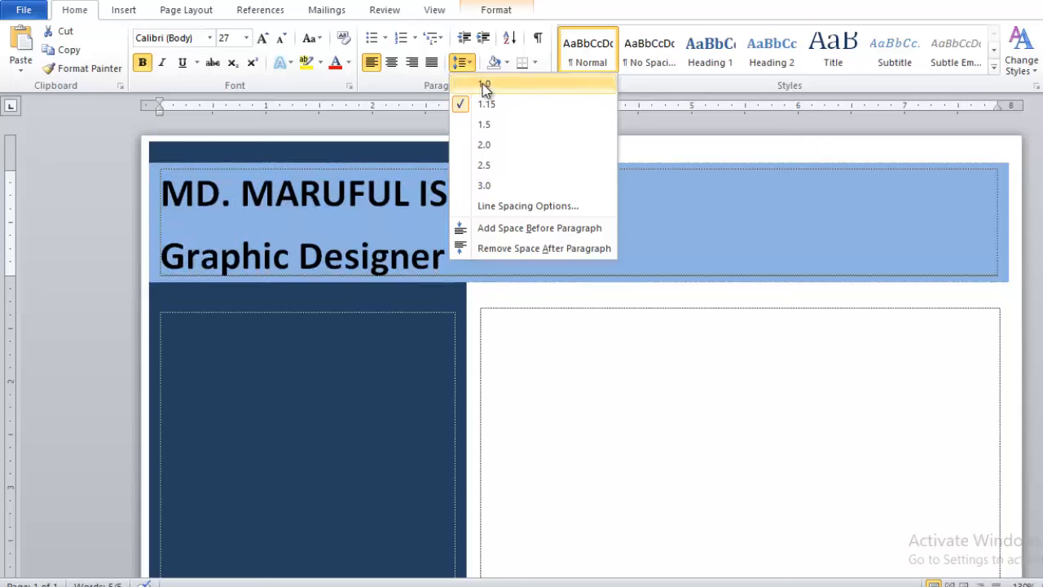
left_click(483, 85)
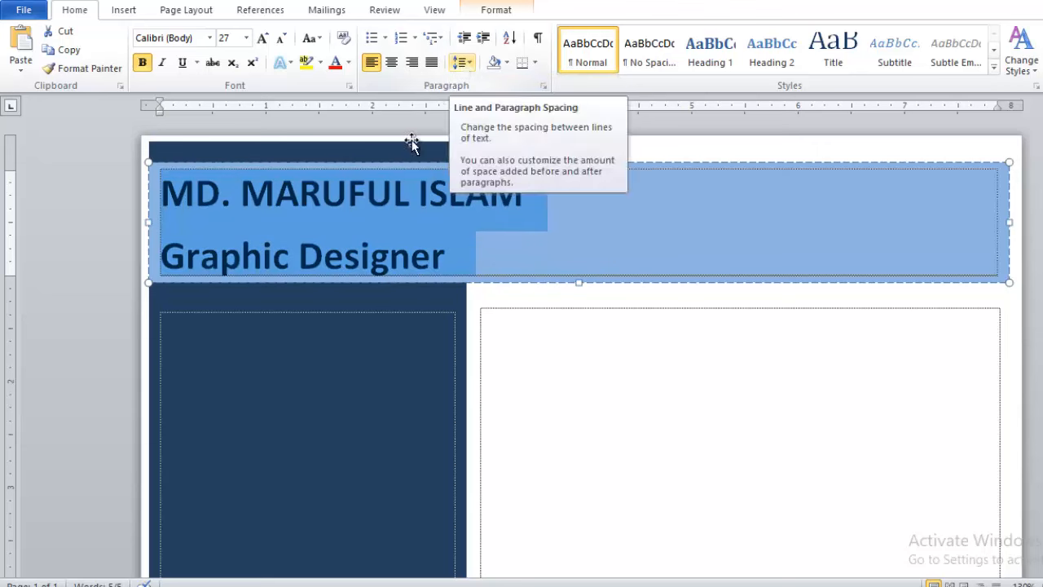
left_click(462, 64)
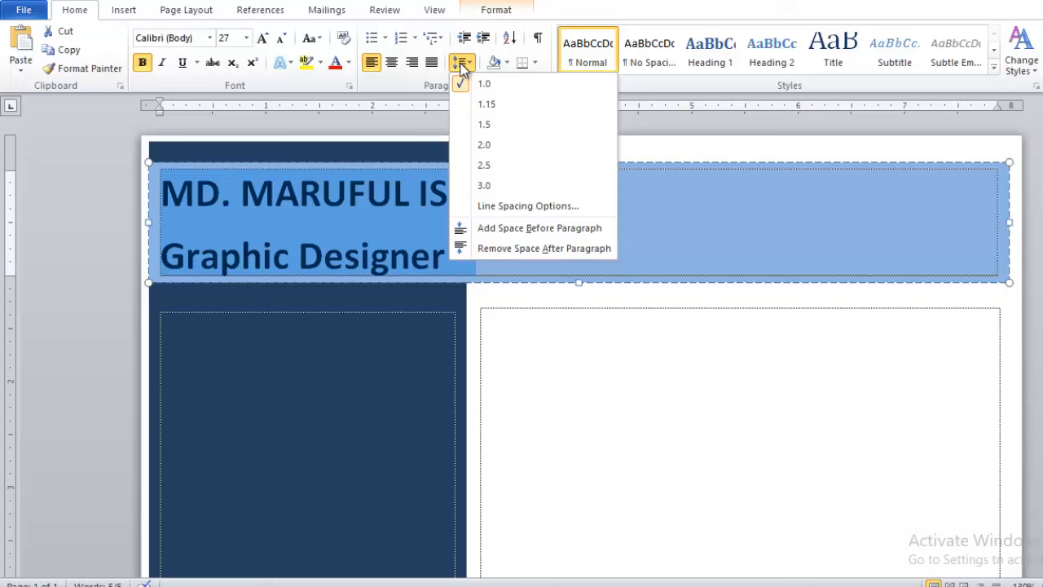
left_click(516, 249)
left_click(488, 248)
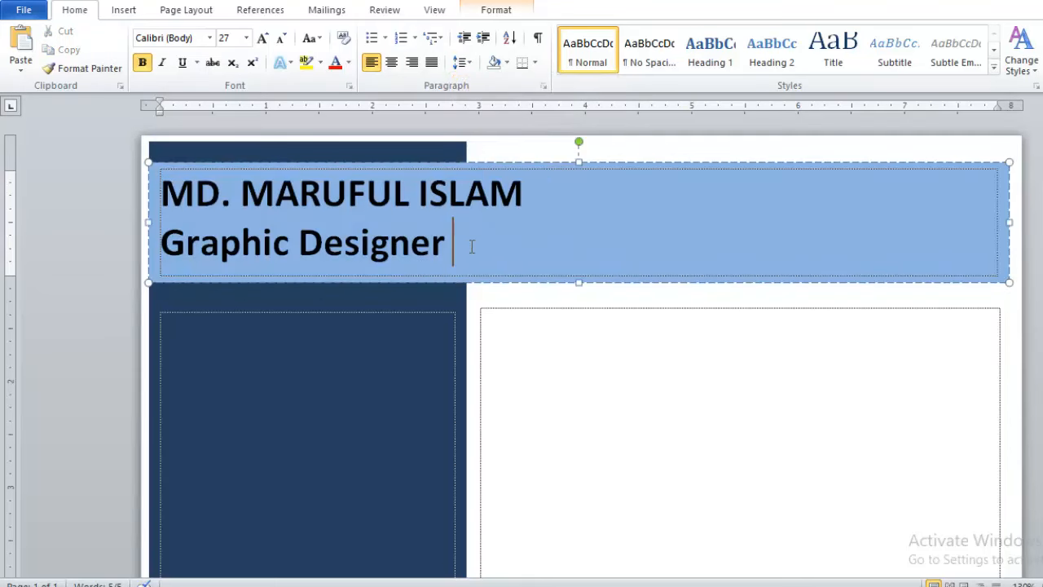
Resize the 'Graphic Designer' line to 16 pt.
left_click_drag(454, 245, 162, 247)
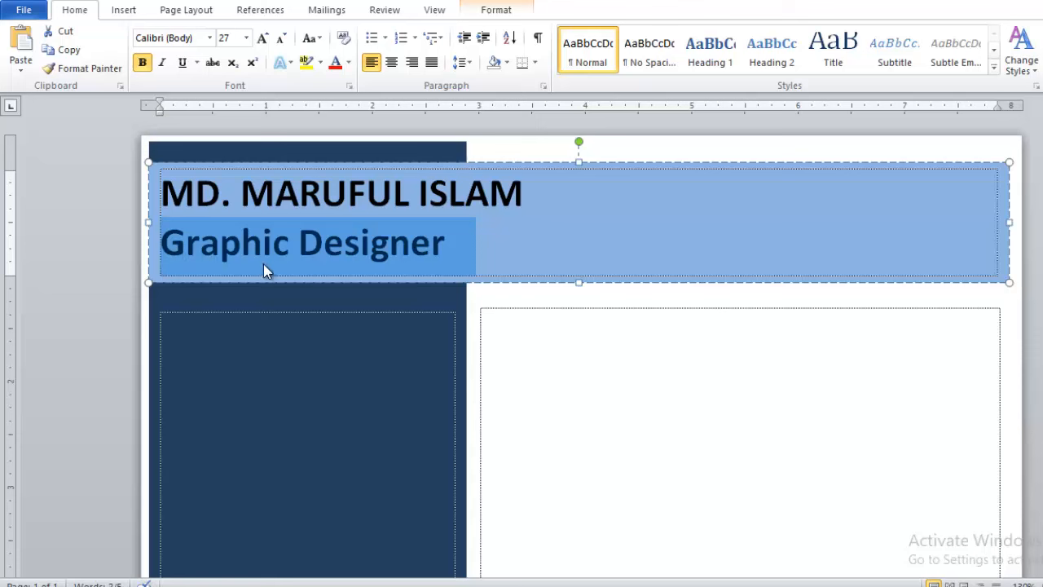
left_click(236, 38)
type("16")
key("Return")
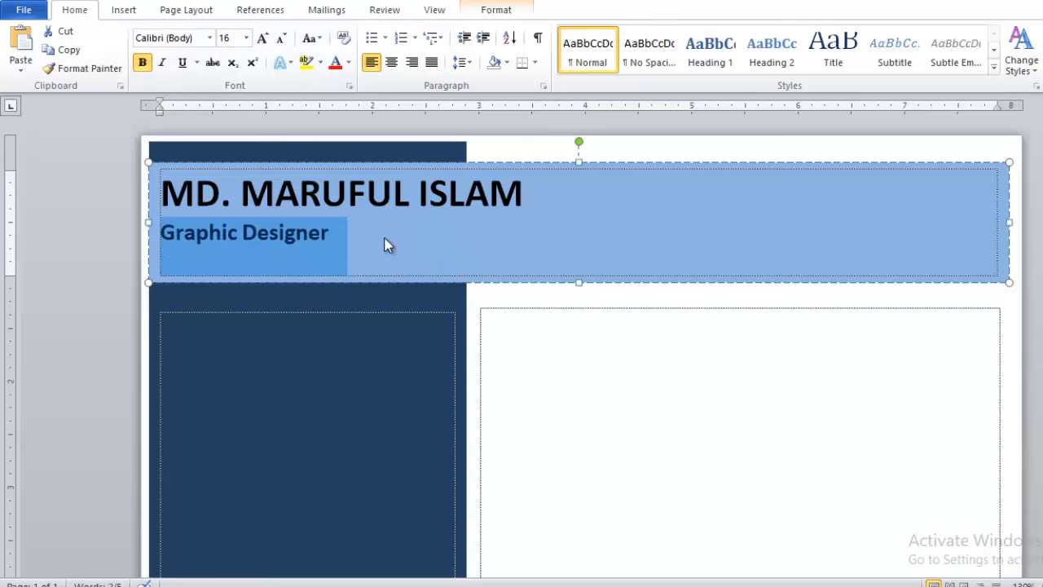
left_click(412, 238)
Color the name white and add a small blank spacer line above it.
left_click_drag(545, 198, 120, 192)
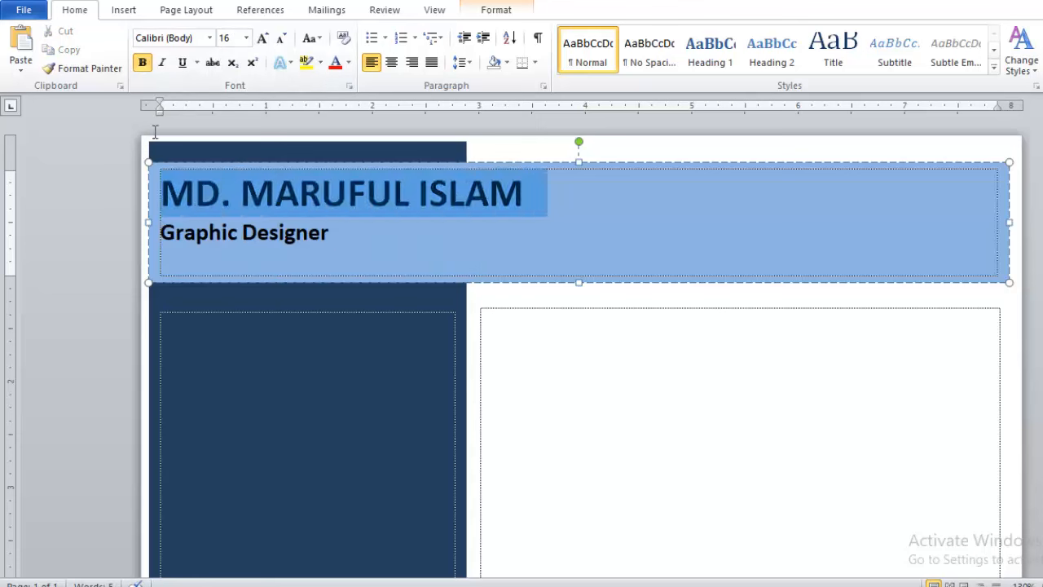
left_click(349, 64)
left_click(338, 120)
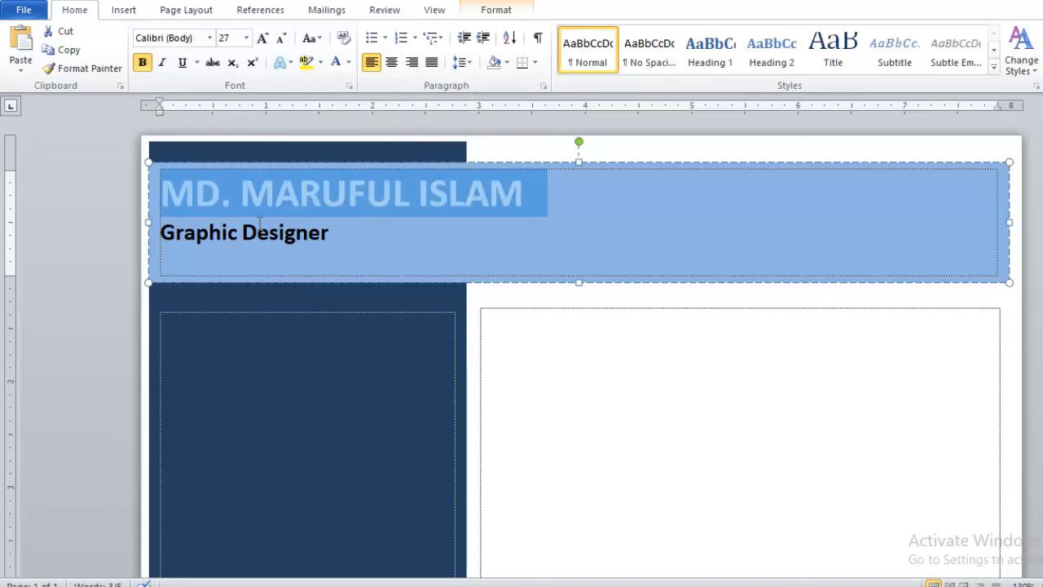
left_click(164, 194)
key("Return")
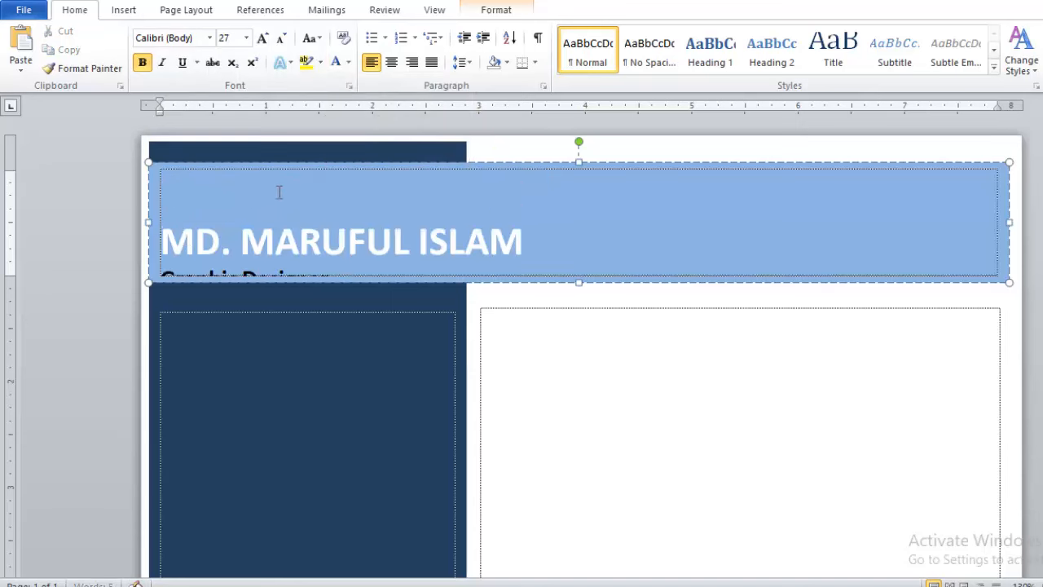
key("ctrl+shift+comma")
key("ctrl+shift+comma")
key("ctrl+shift+comma")
key("ctrl+shift+comma")
key("ctrl+shift+comma")
key("ctrl+shift+comma")
key("ctrl+shift+comma")
key("ctrl+shift+comma")
key("ctrl+shift+comma")
key("ctrl+shift+comma")
key("ctrl+shift+comma")
key("ctrl+shift+comma")
key("ctrl+shift+comma")
key("ctrl+shift+comma")
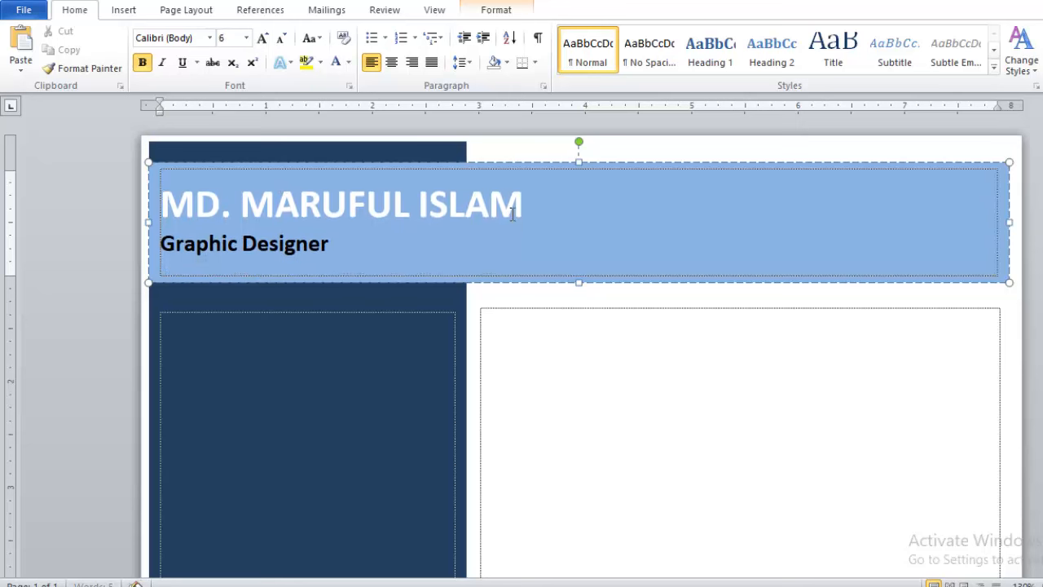
left_click(512, 281)
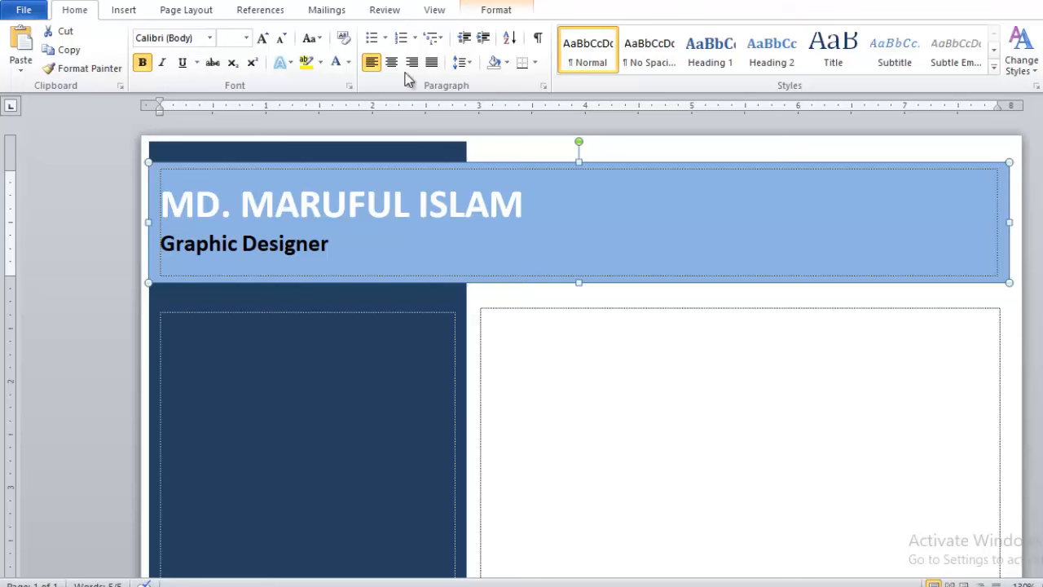
Fill the header banner shape with a darker blue.
left_click(492, 13)
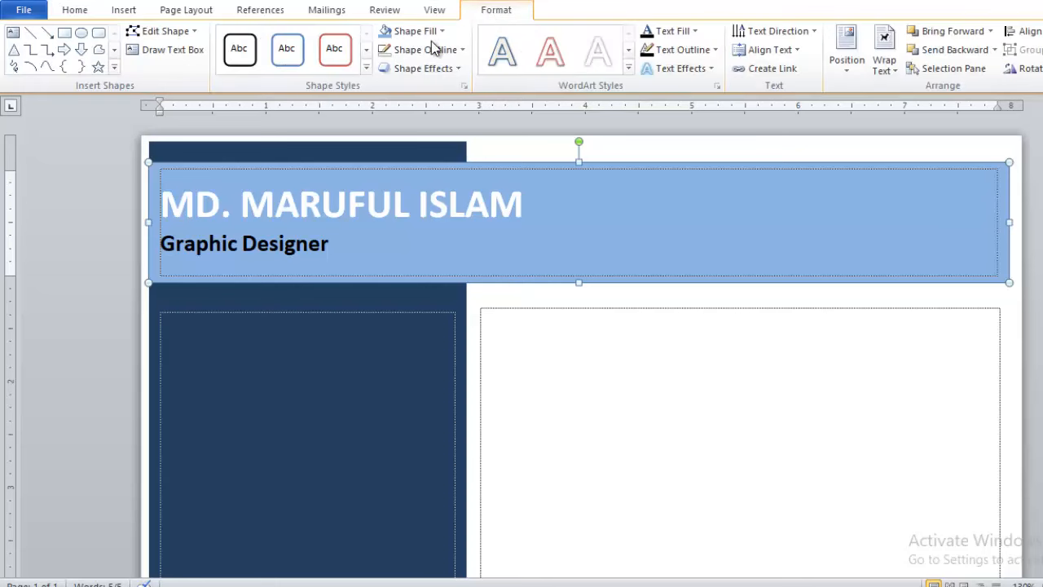
left_click(407, 32)
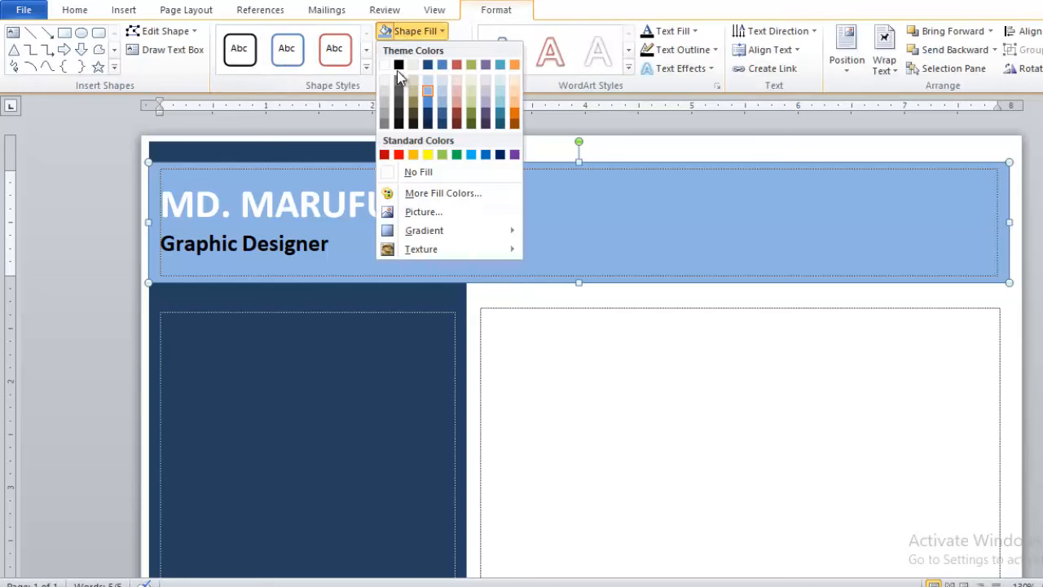
left_click(426, 101)
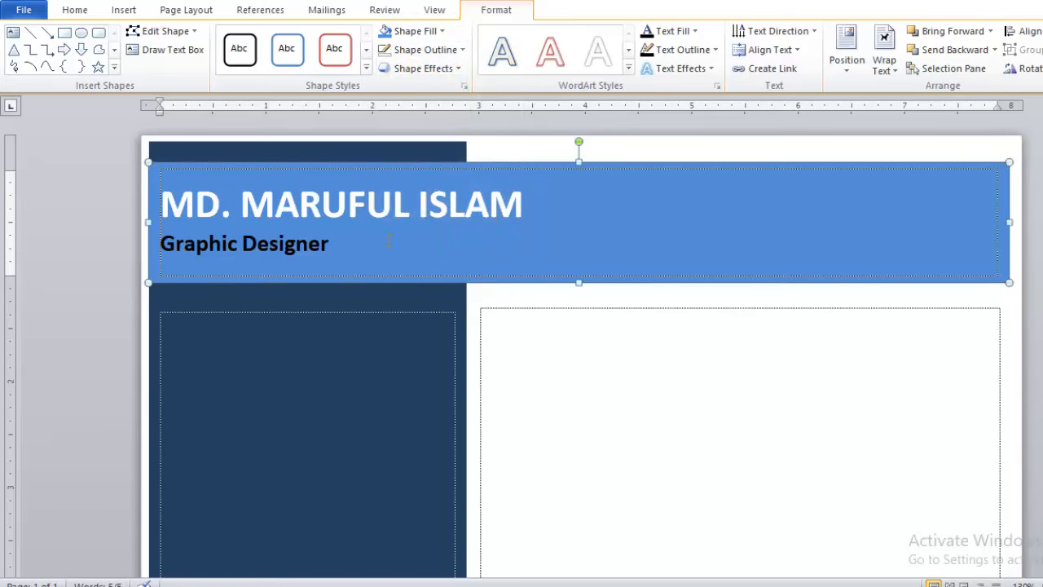
Color the 'Graphic Designer' subtitle yellow and preview the printed page.
left_click_drag(334, 244, 160, 228)
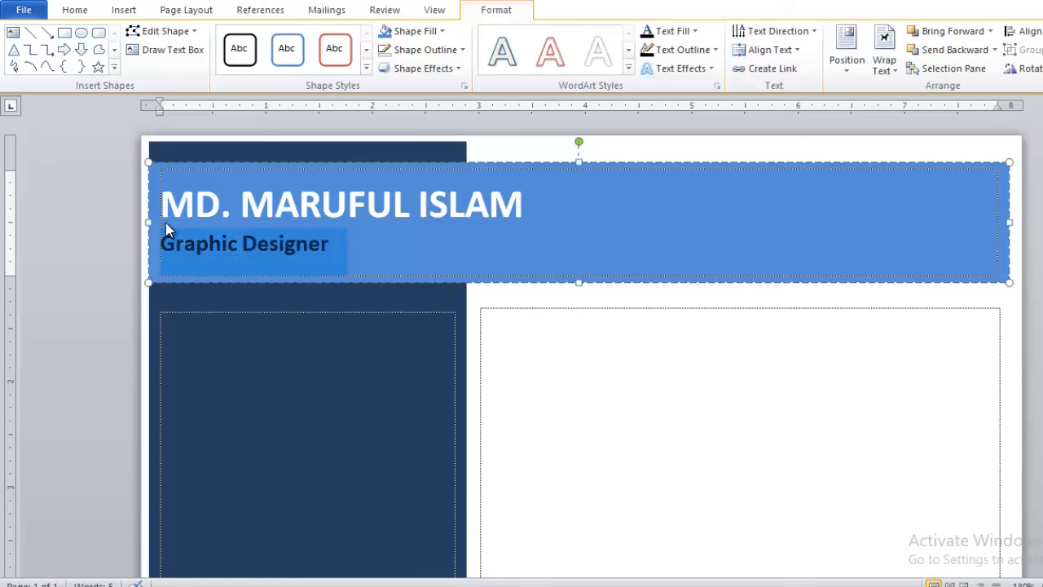
left_click(82, 11)
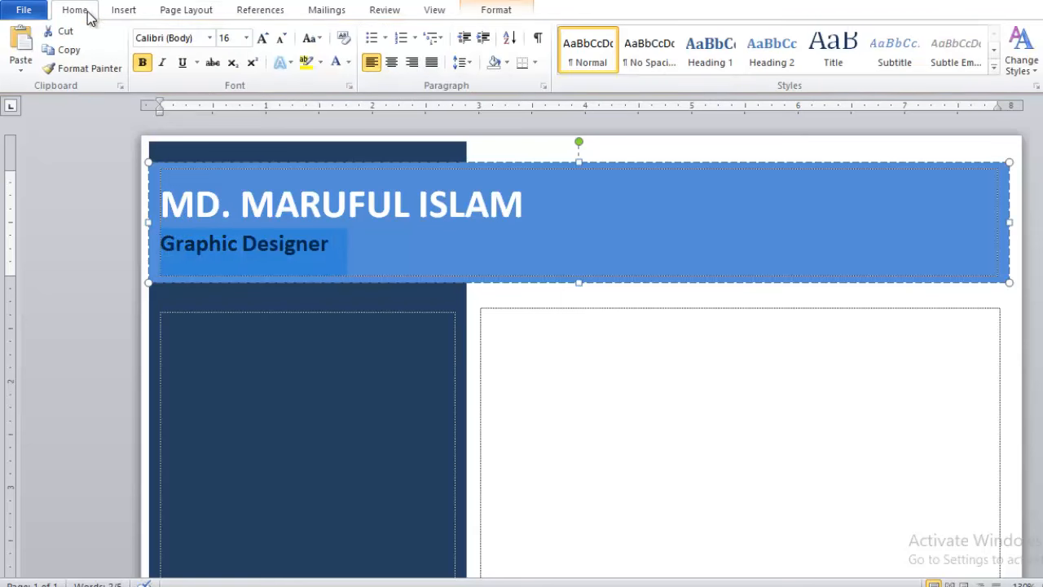
left_click(350, 62)
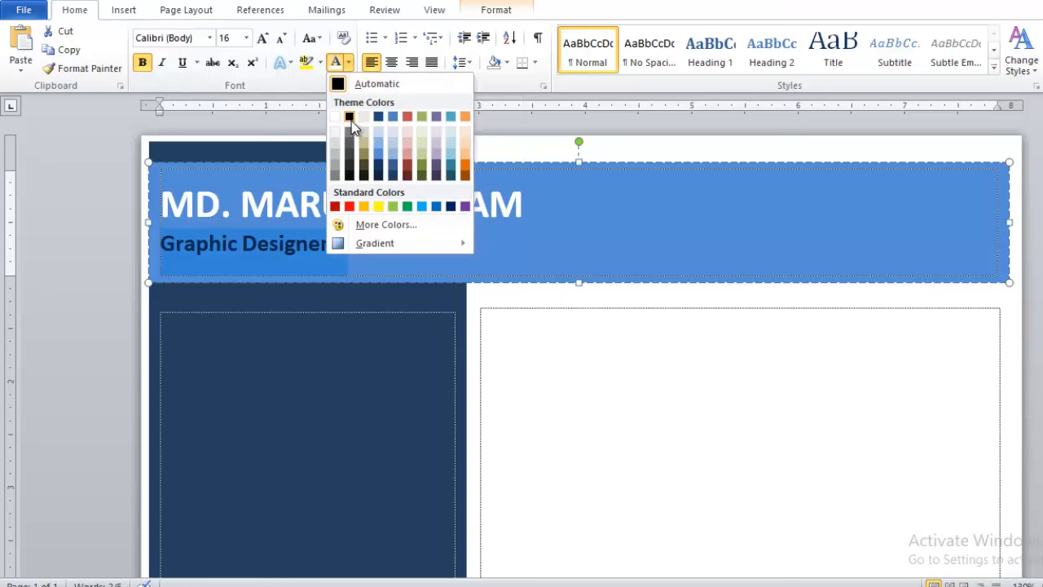
left_click(378, 206)
key("Right")
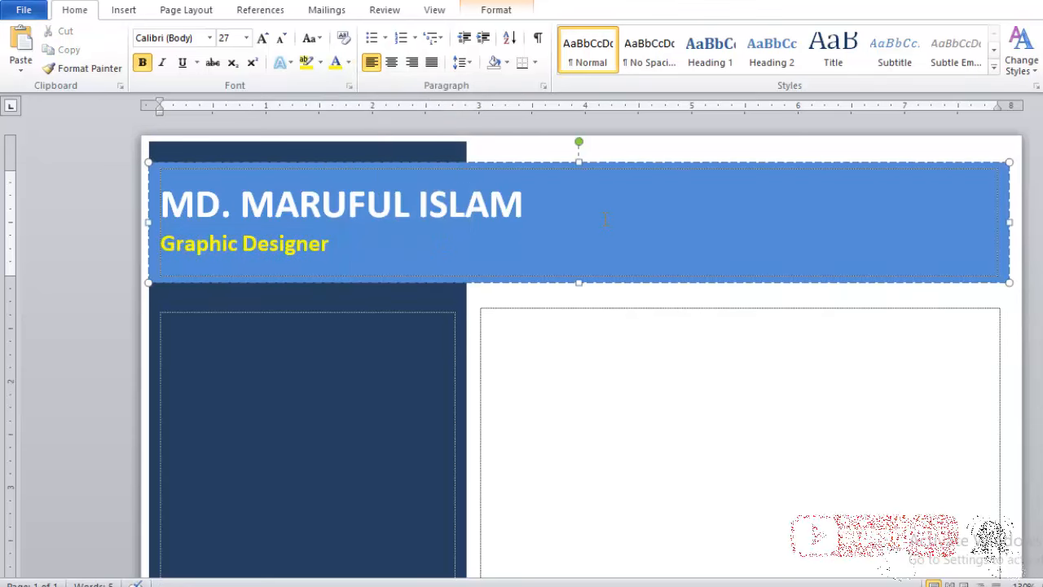
key("ctrl+p")
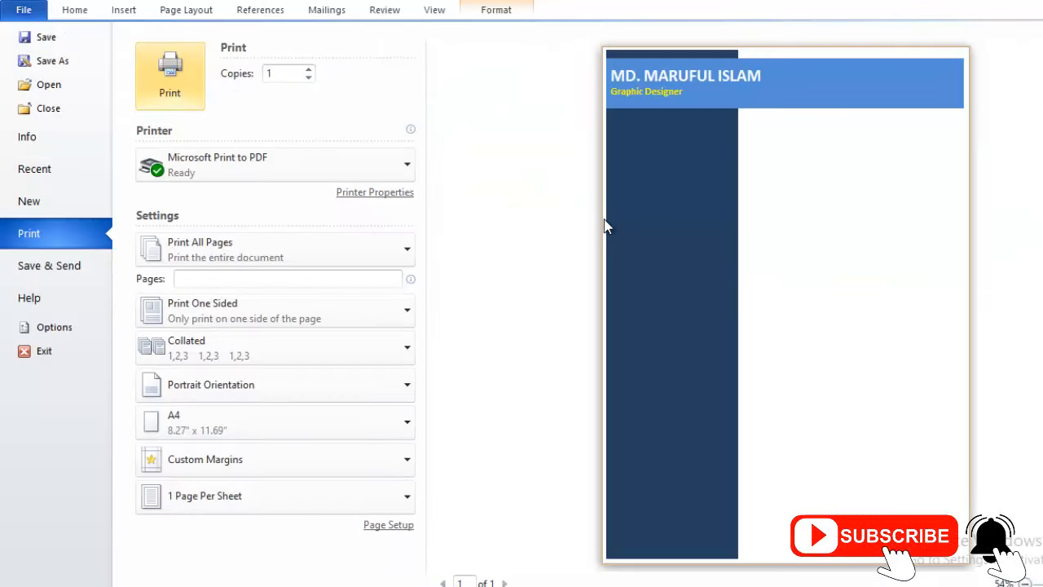
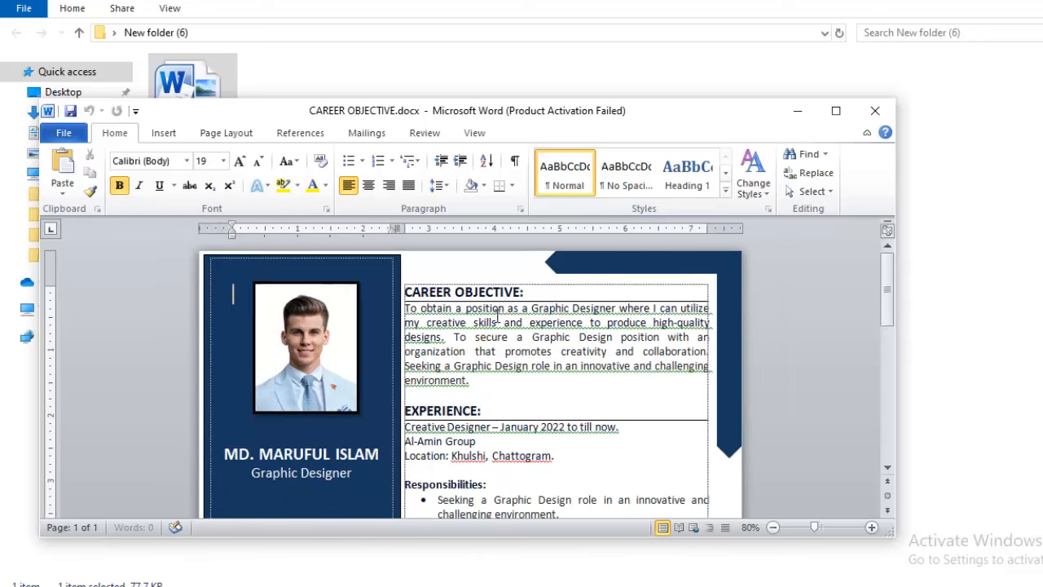
scroll(496, 317, "down", 1)
scroll(443, 398, "down", 10)
Maximize the CAREER OBJECTIVE.docx window and check the contact and Experience text formatting.
scroll(443, 398, "up", 10)
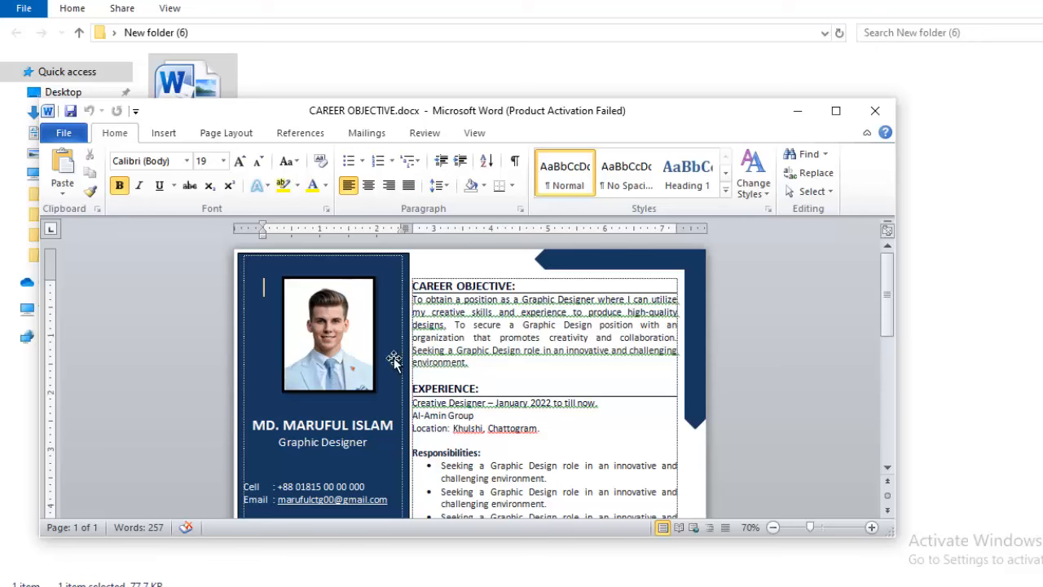
scroll(519, 363, "down", 1)
scroll(520, 364, "down", 2)
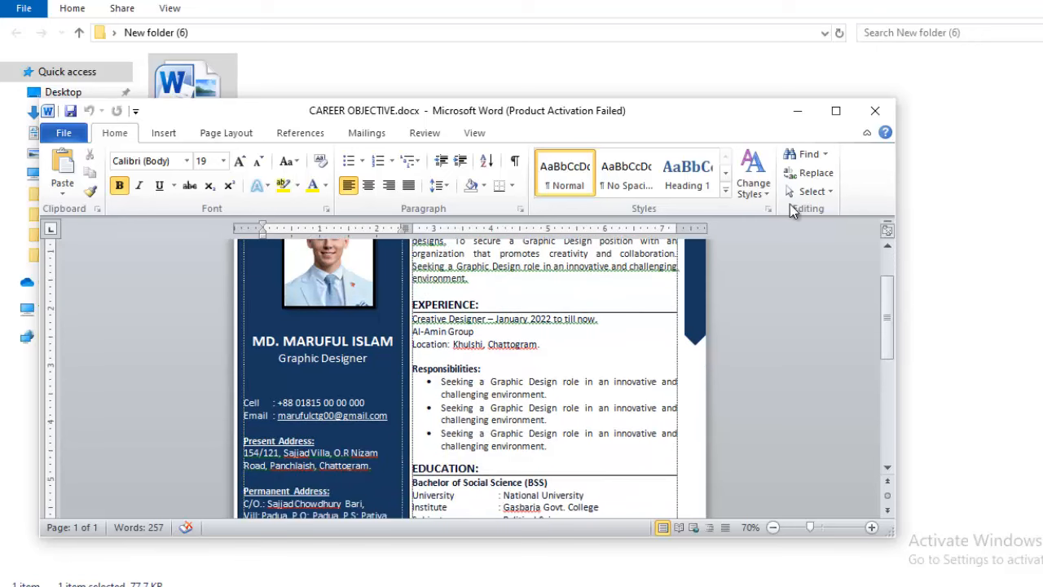
left_click(835, 110)
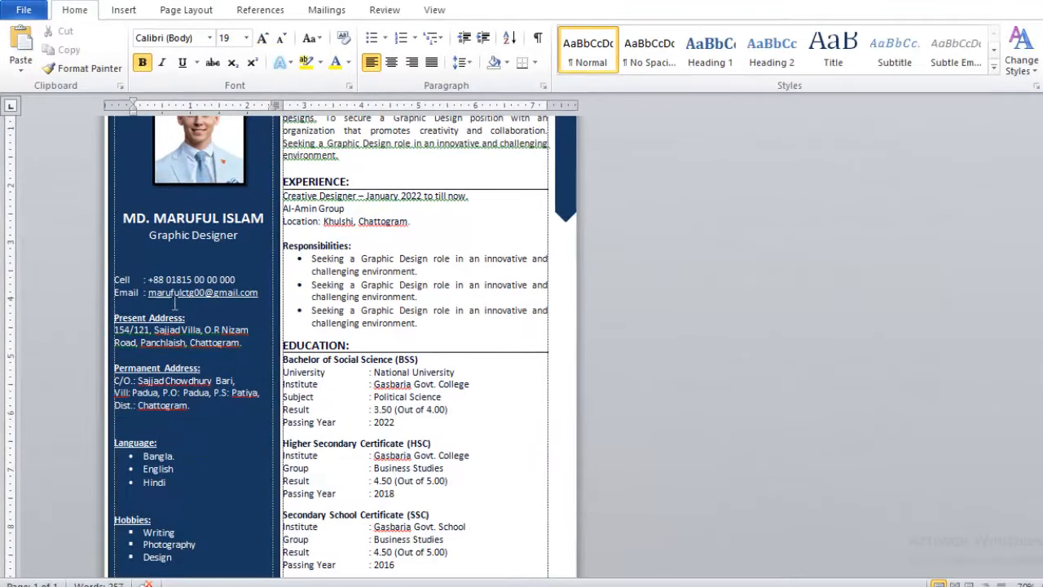
left_click(189, 283)
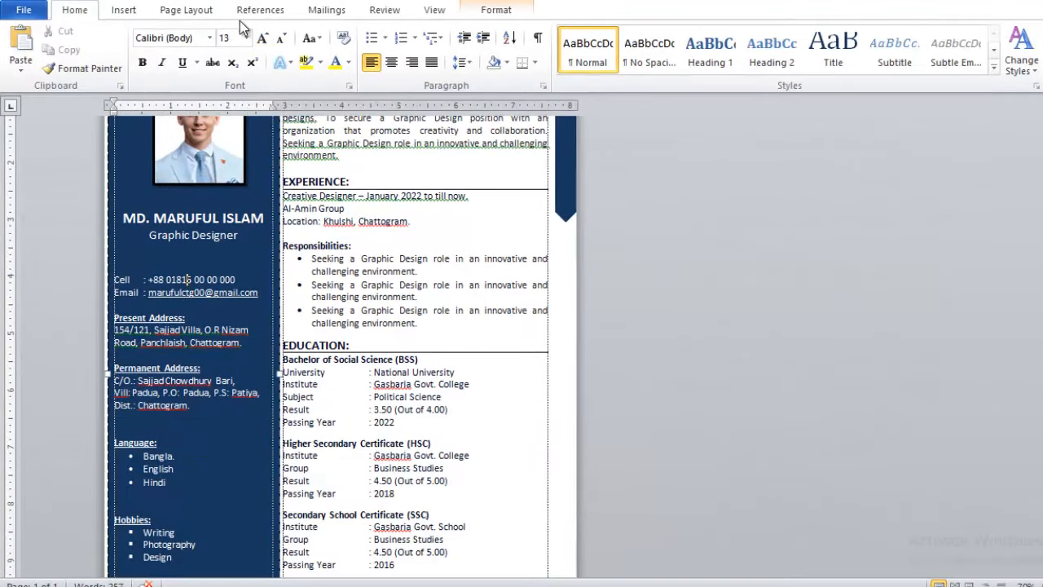
left_click(343, 209)
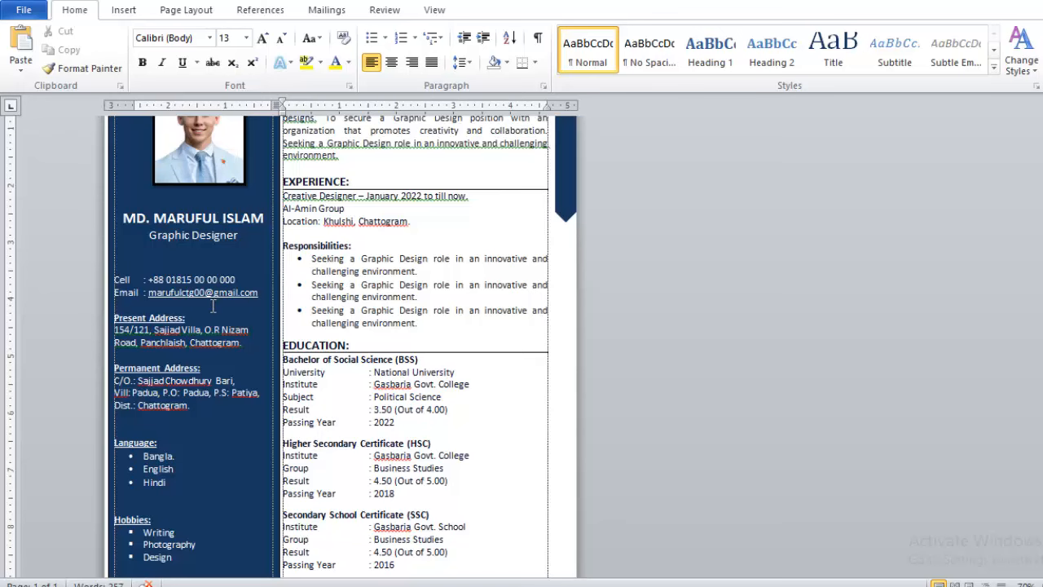
Select the left column text from Cell down through the Skill Highlights bullets.
scroll(213, 306, "up", 2, "ctrl")
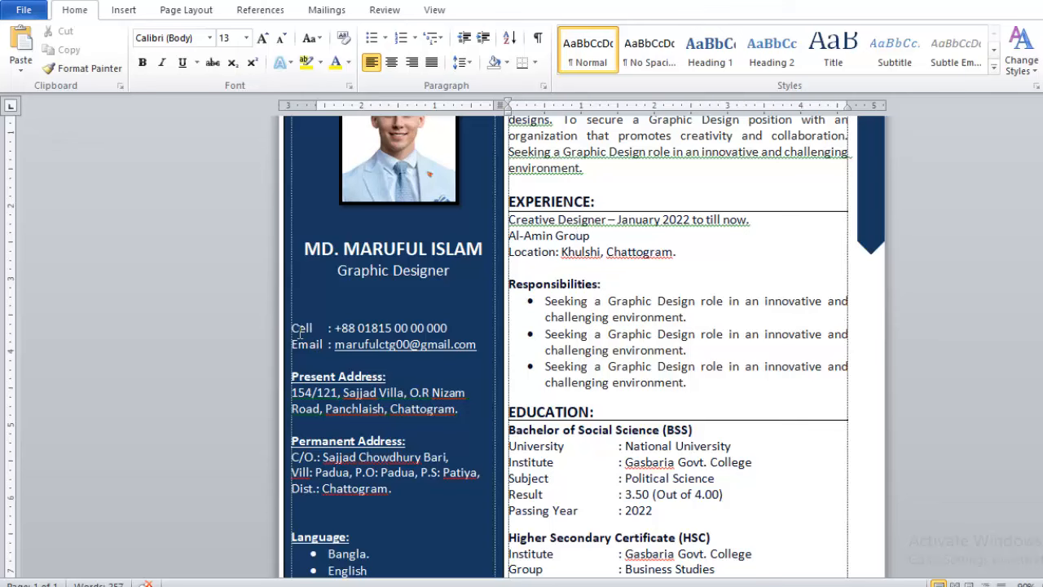
left_click_drag(294, 328, 314, 353)
scroll(309, 352, "down", 5)
scroll(314, 354, "down", 1)
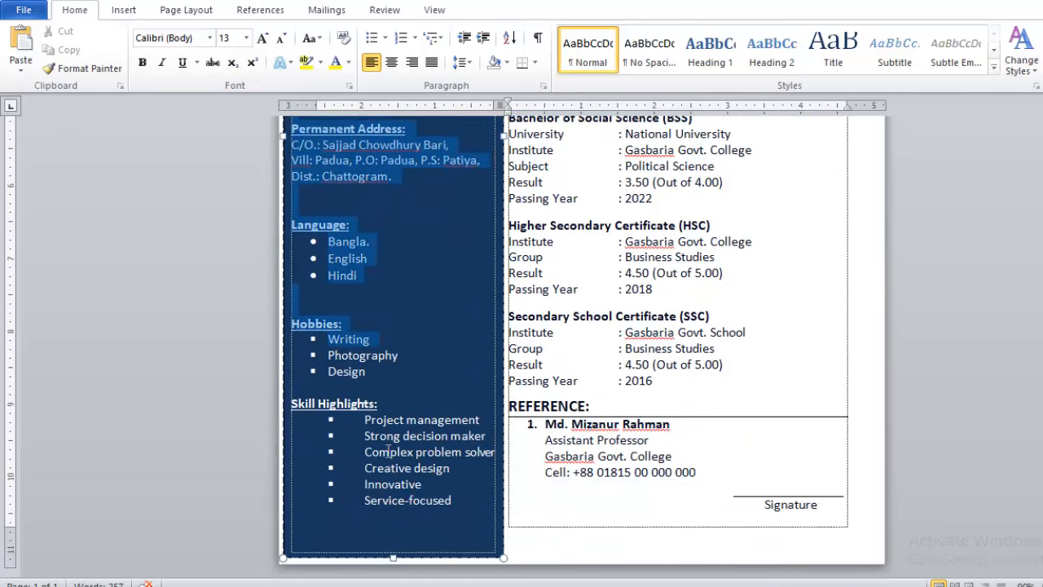
left_click_drag(388, 451, 454, 503)
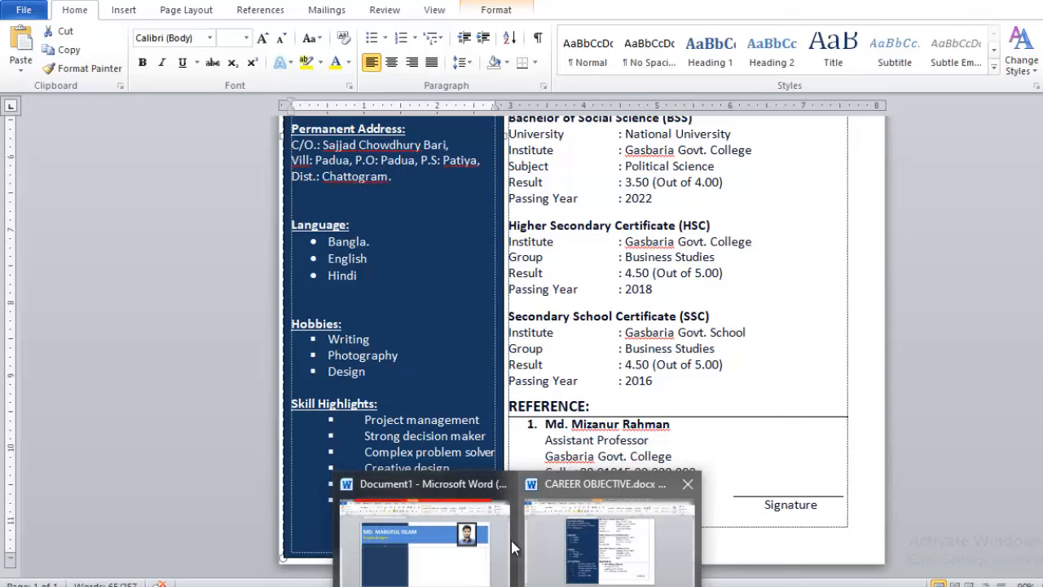
Paste the copied text into Document1's navy column and add two blank lines above Cell.
left_click(508, 540)
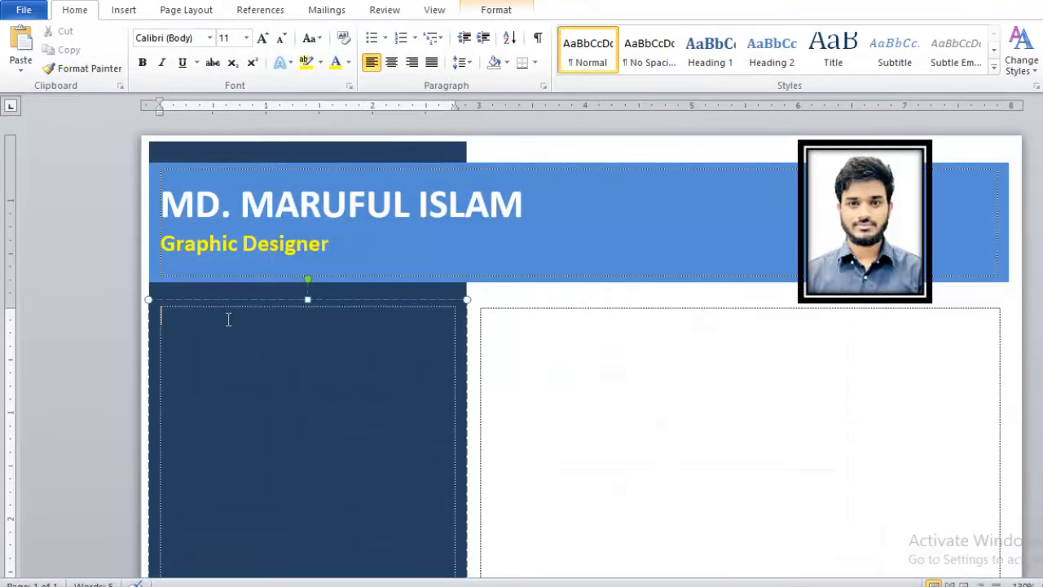
key("ctrl+v")
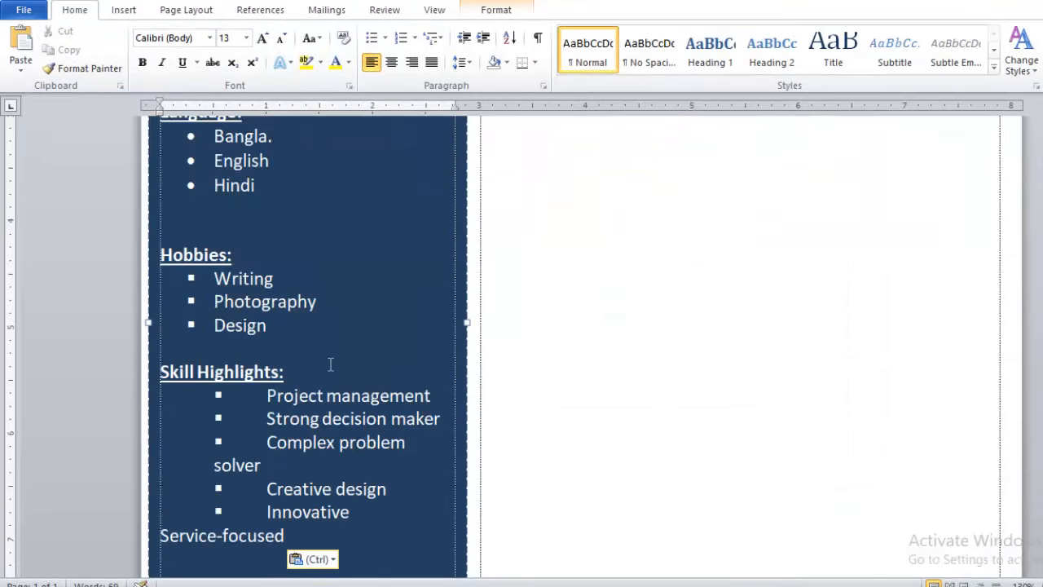
scroll(330, 363, "up", 10)
scroll(310, 335, "down", 5, "ctrl")
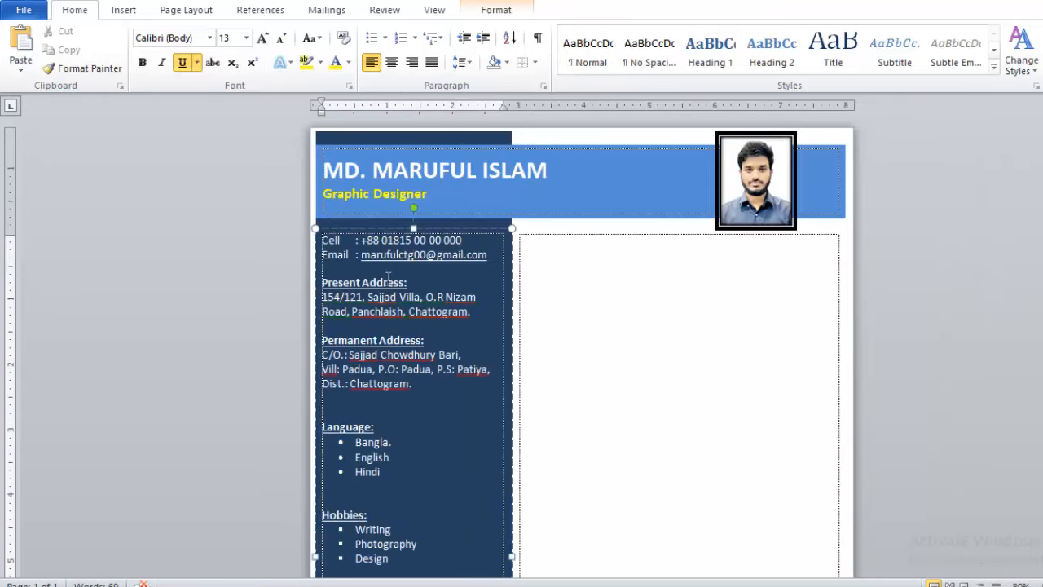
scroll(388, 277, "up", 5, "ctrl")
left_click(176, 320)
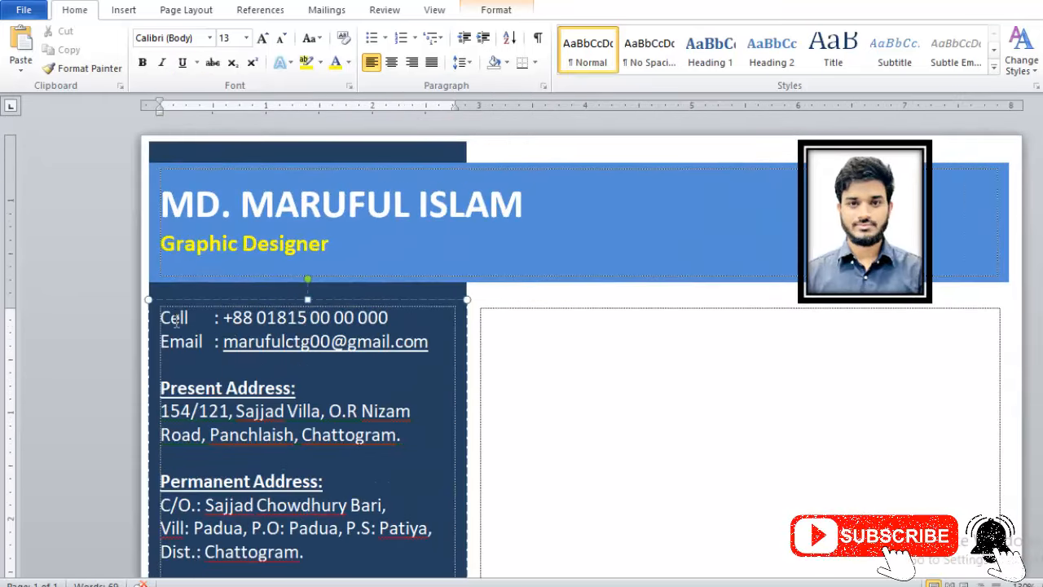
key("Return")
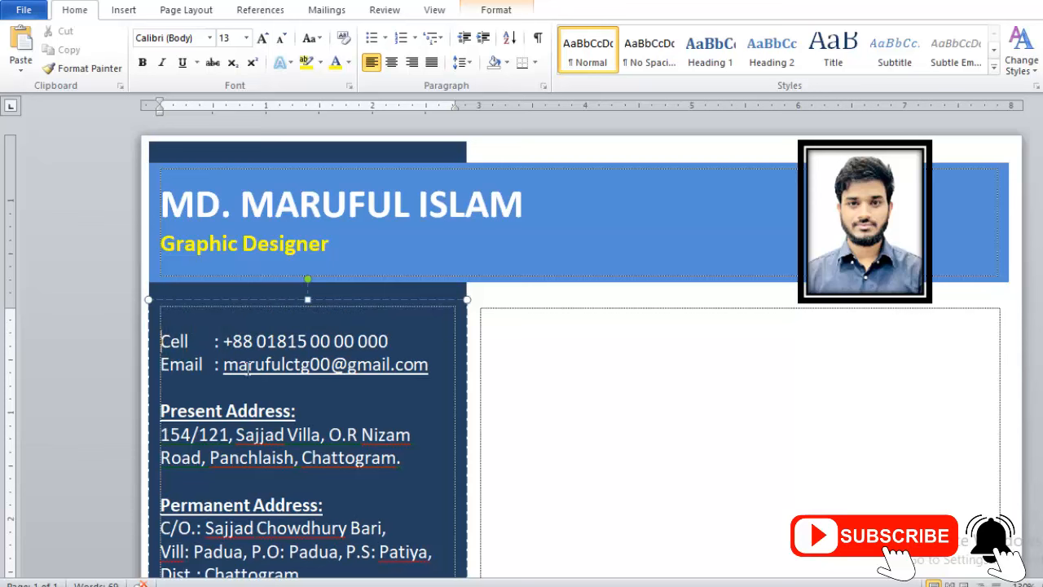
key("Return")
Align the Cell and Email colons using tab spacing.
left_click(355, 365)
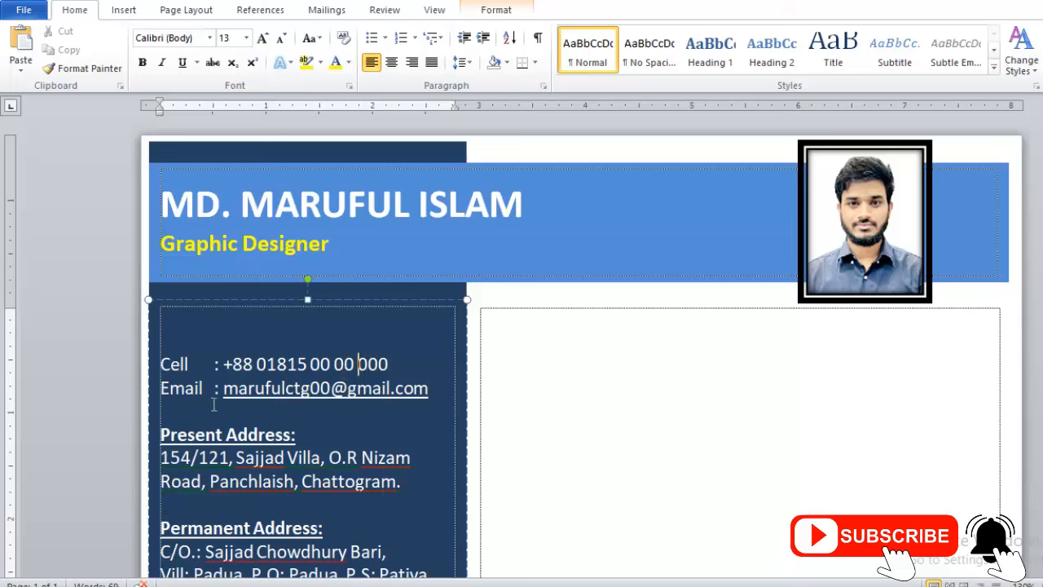
left_click(213, 364)
key("BackSpace")
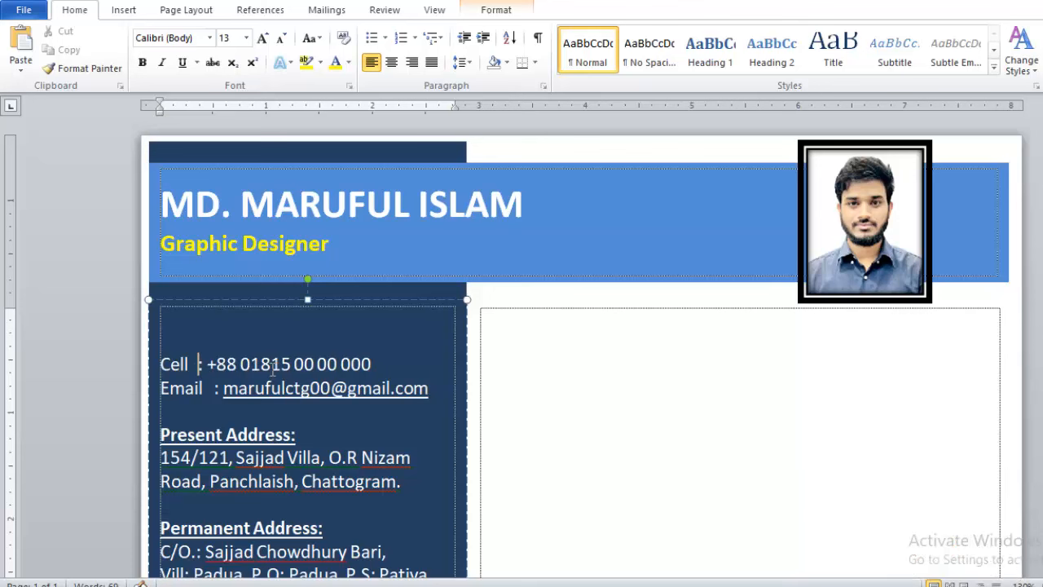
key("Tab")
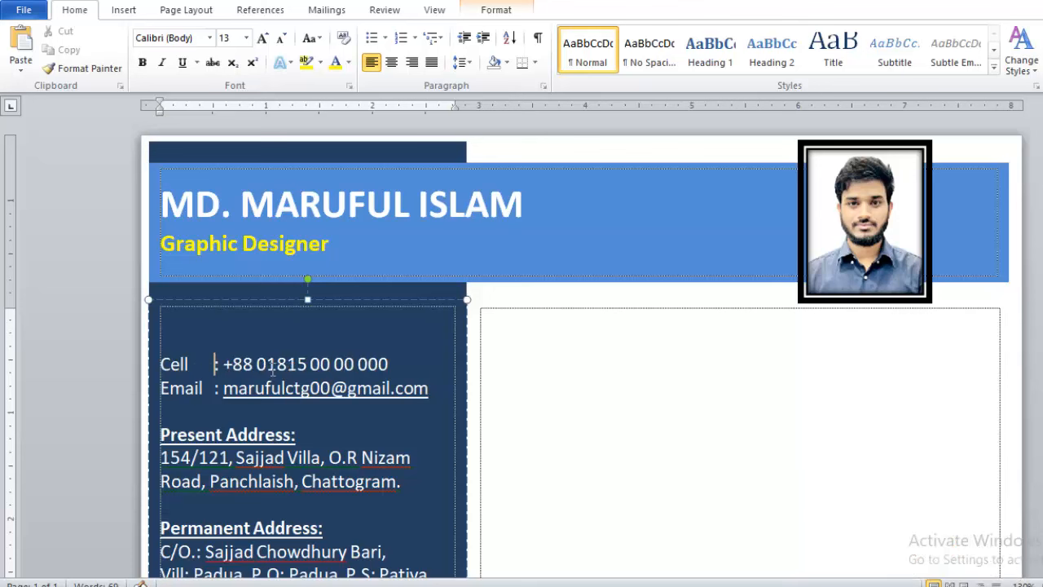
key("Tab")
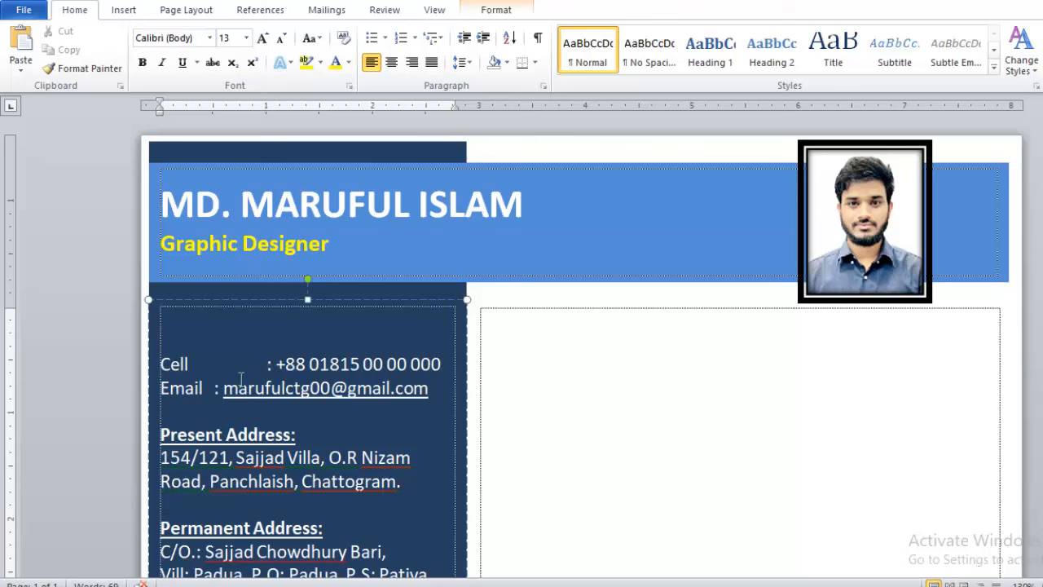
key("BackSpace")
key("Down")
key("shift+Left")
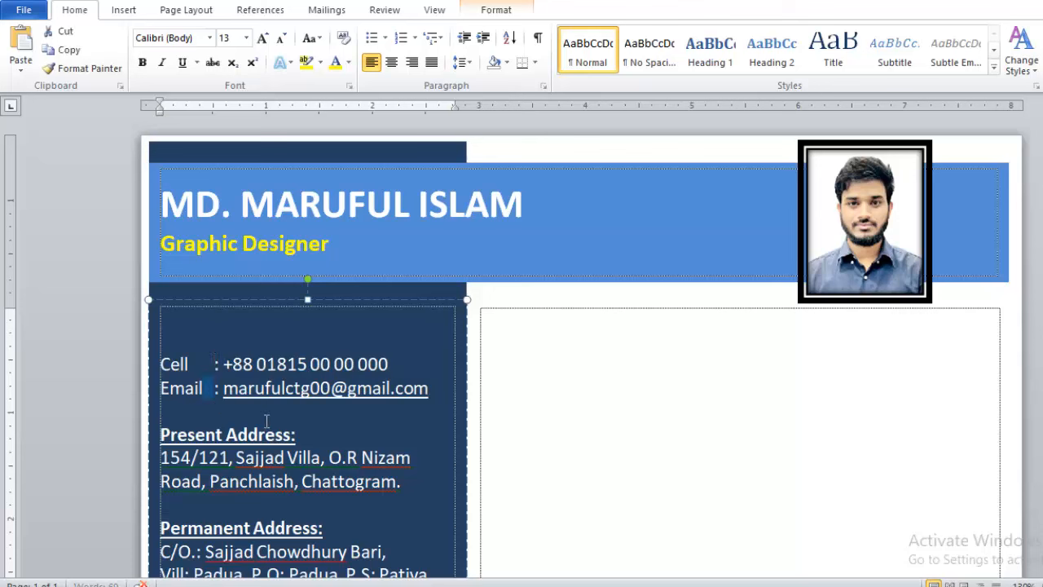
left_click(268, 422)
key("BackSpace")
key("Tab")
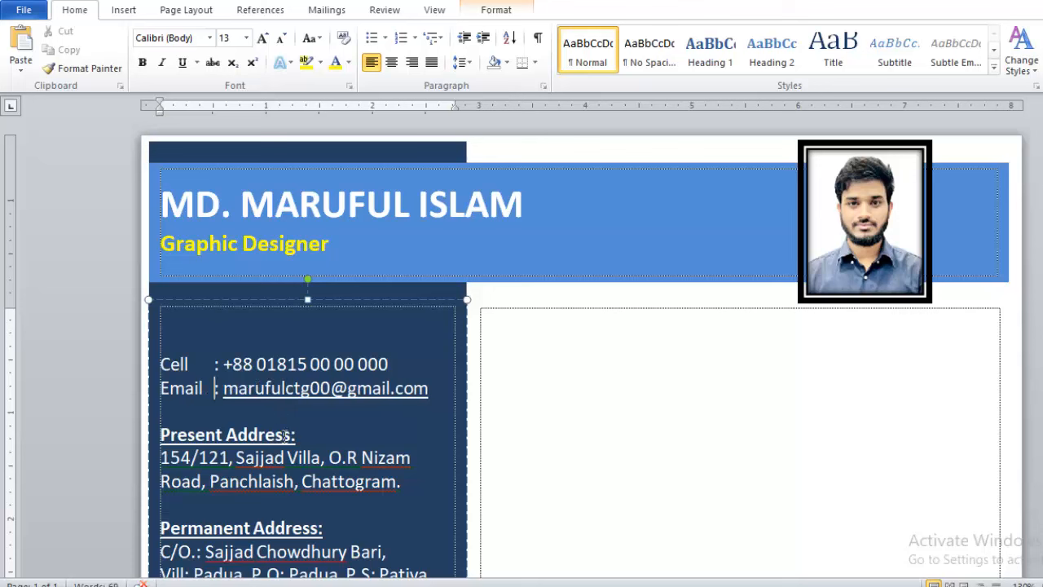
Give Project management a square bullet from the Bullets gallery.
scroll(334, 460, "down", 1)
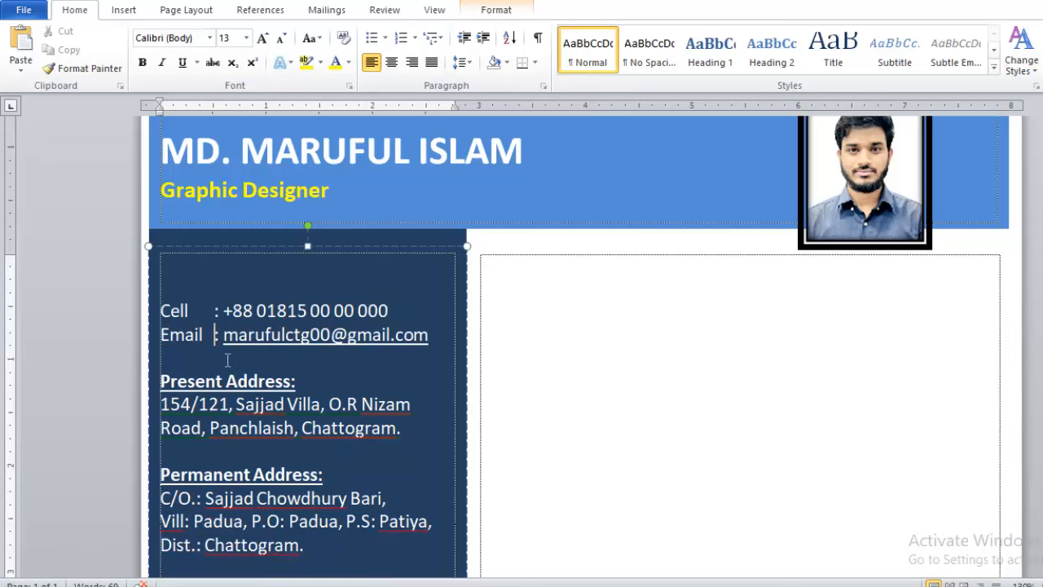
scroll(302, 375, "down", 1)
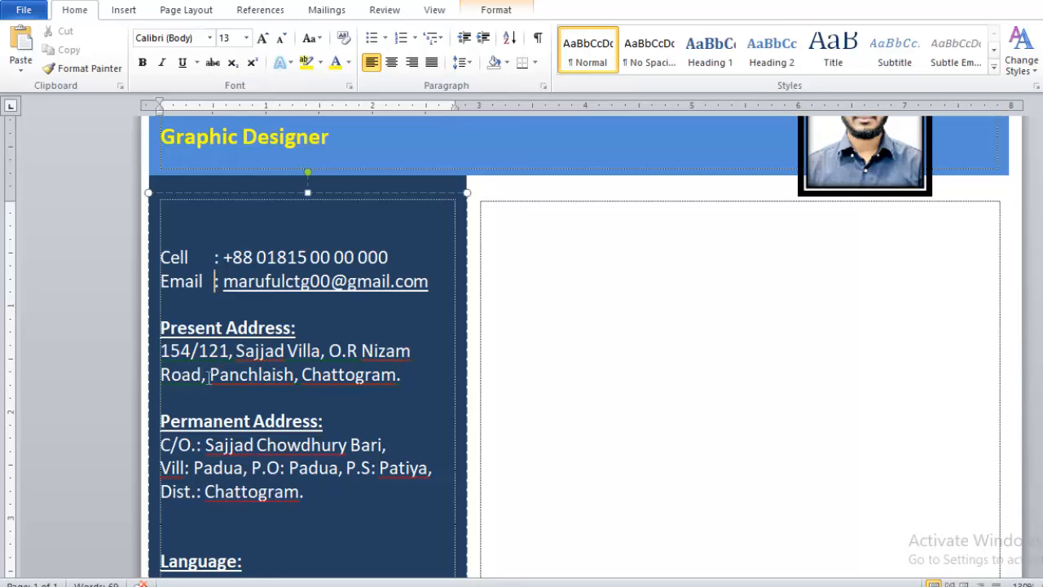
scroll(245, 440, "down", 3)
scroll(247, 440, "down", 1)
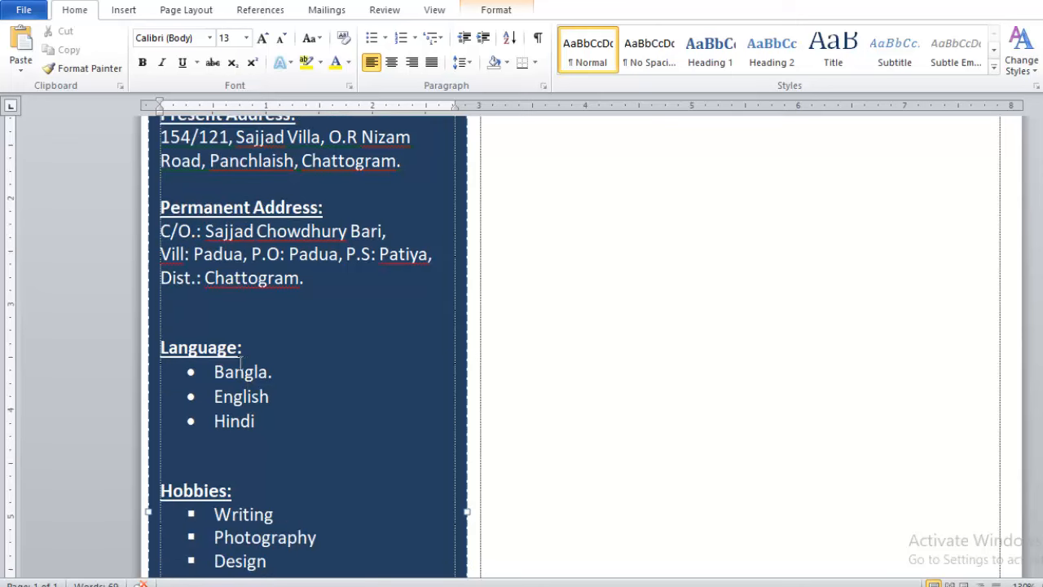
scroll(244, 432, "down", 5)
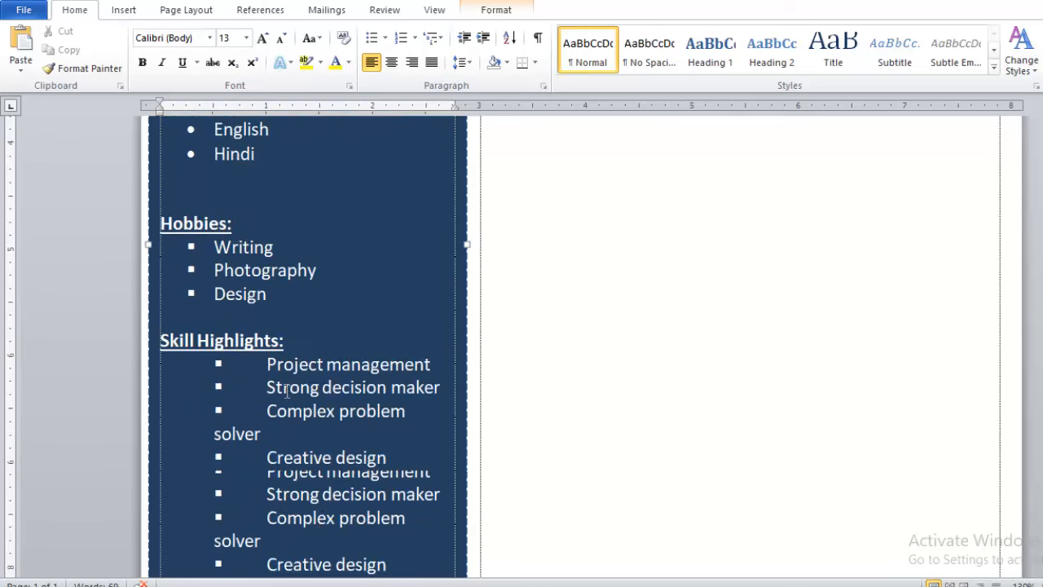
left_click(214, 363)
left_click(211, 387)
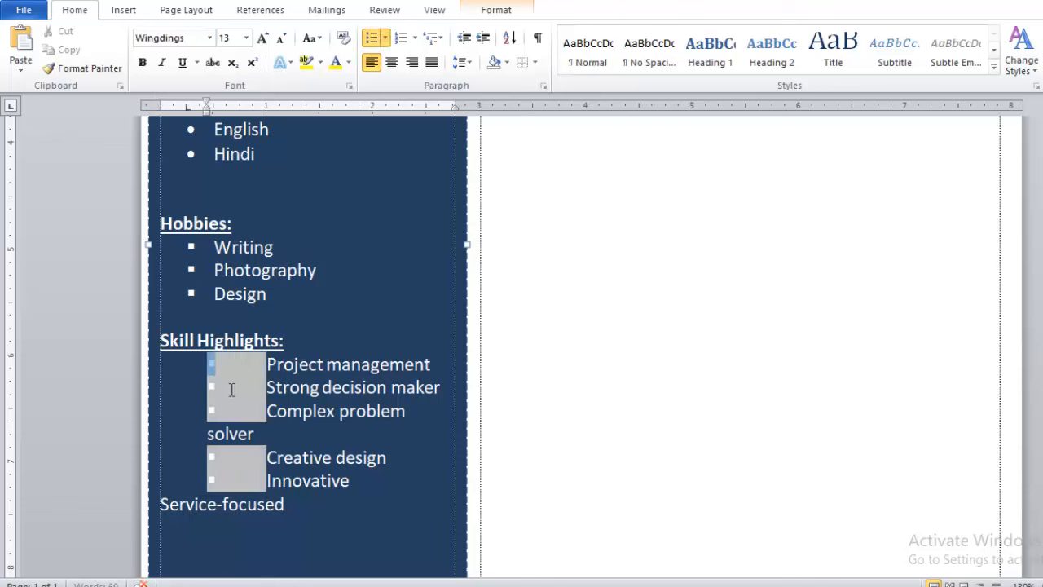
left_click(256, 364)
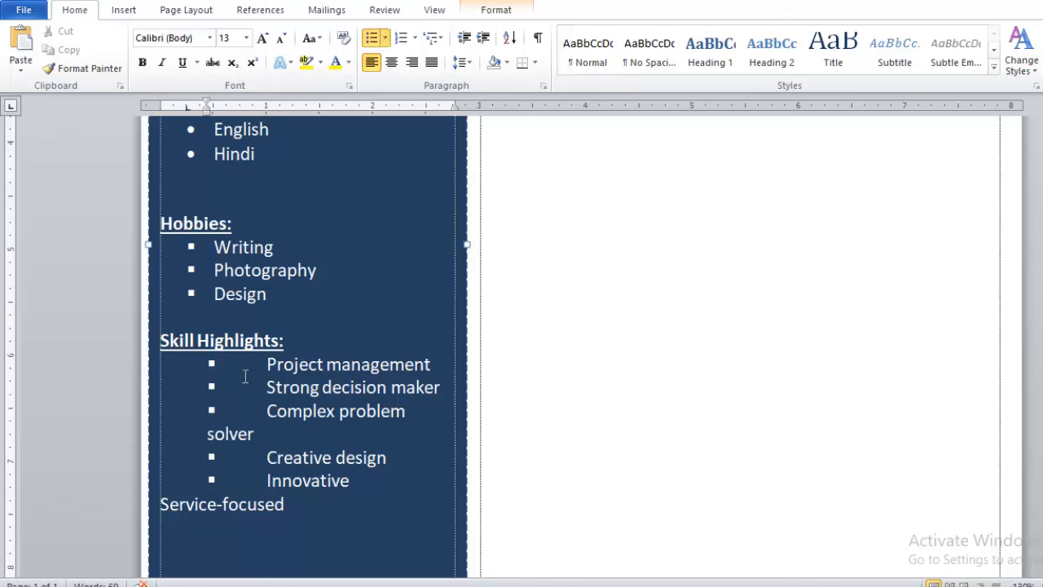
key("BackSpace")
key("BackSpace")
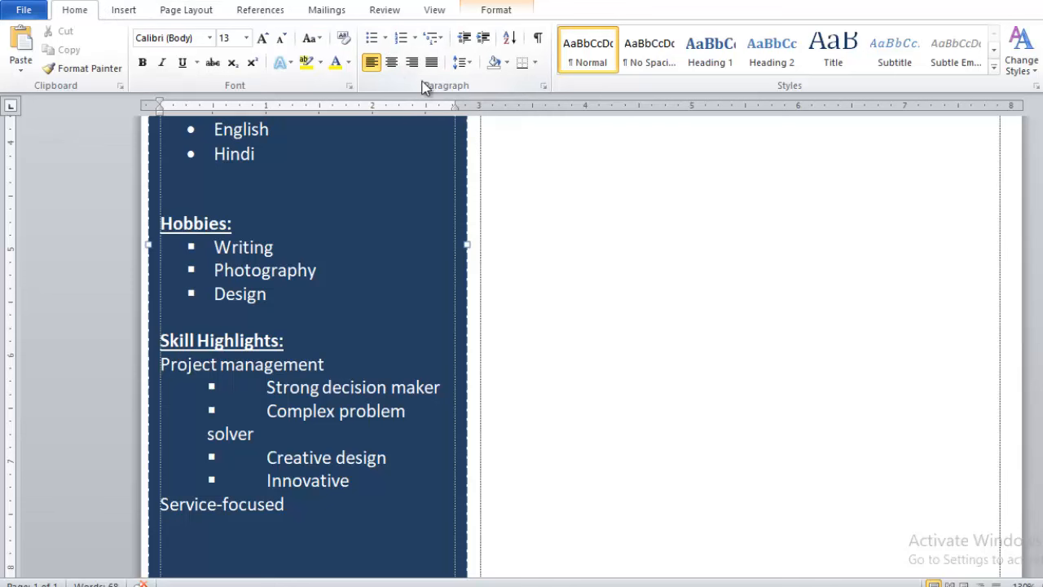
left_click(387, 41)
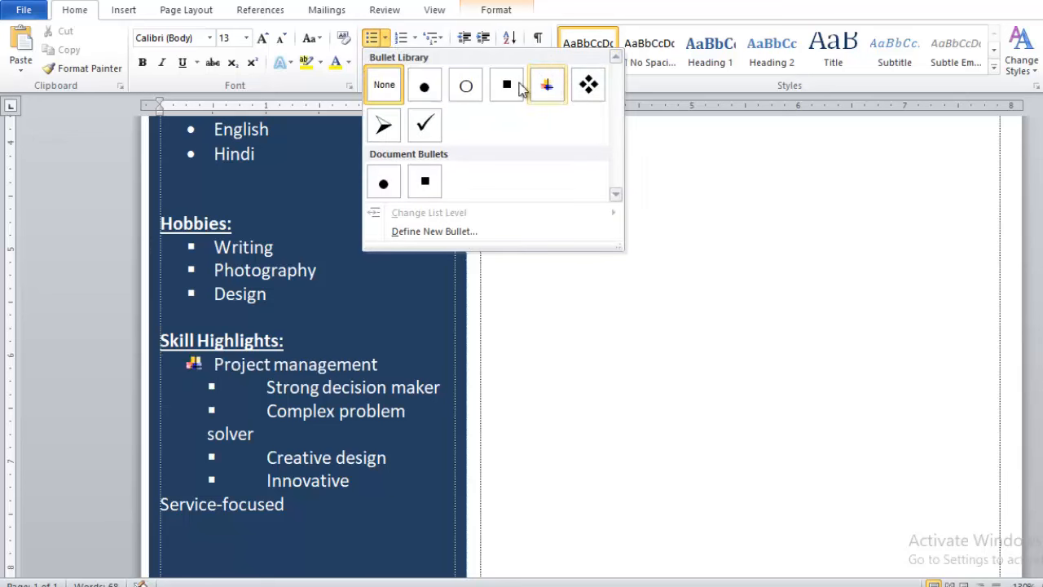
left_click(512, 89)
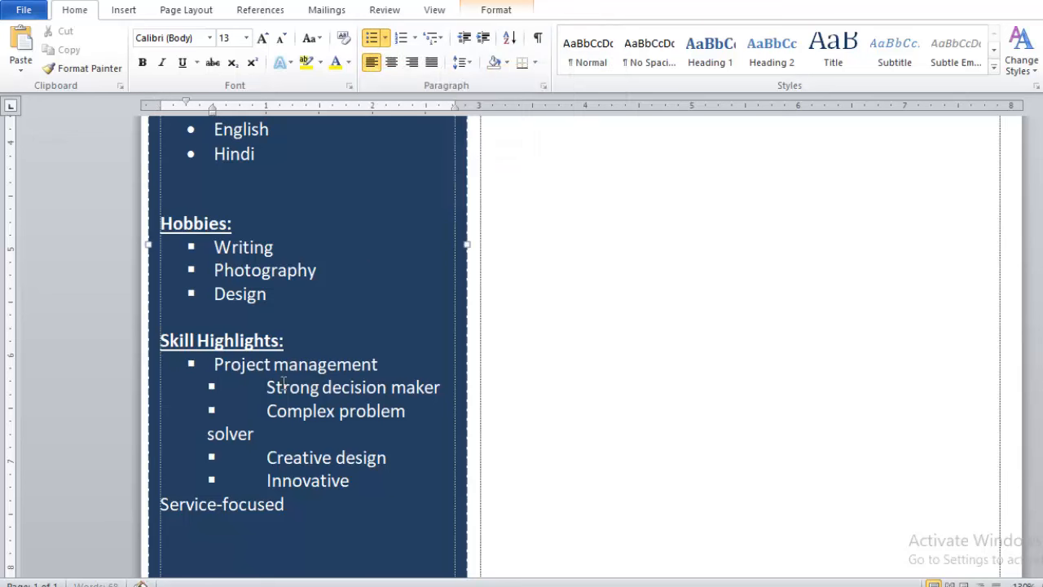
Make Strong decision maker and Complex problem solver top-level square bullets.
key("Down")
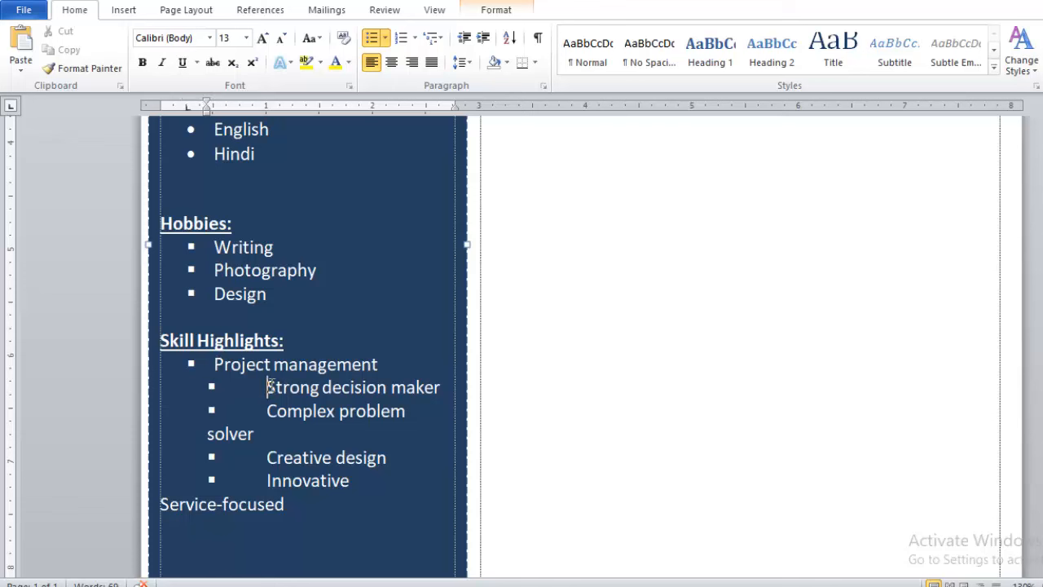
key("BackSpace")
key("BackSpace")
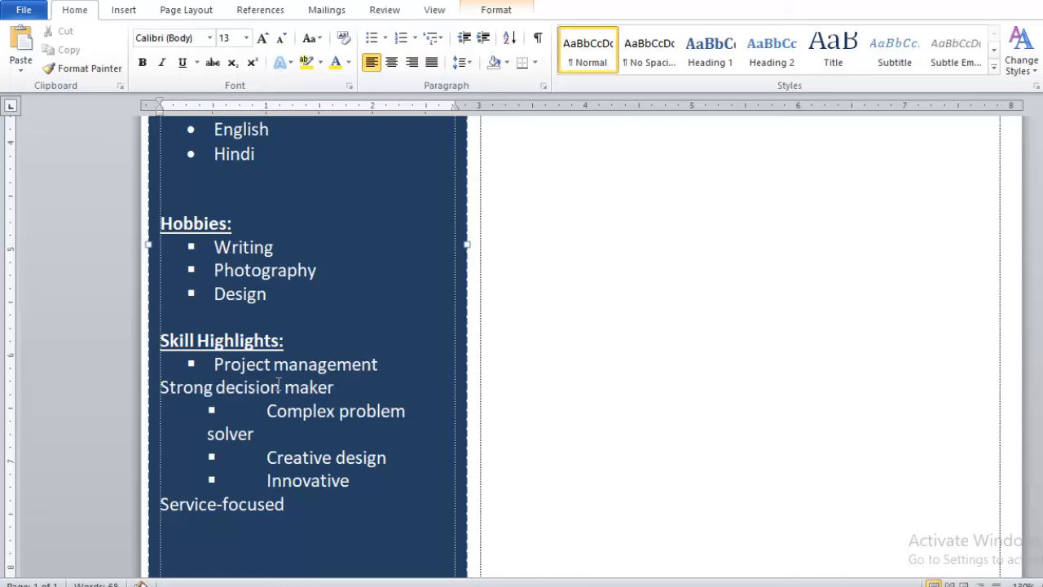
key("BackSpace")
key("Return")
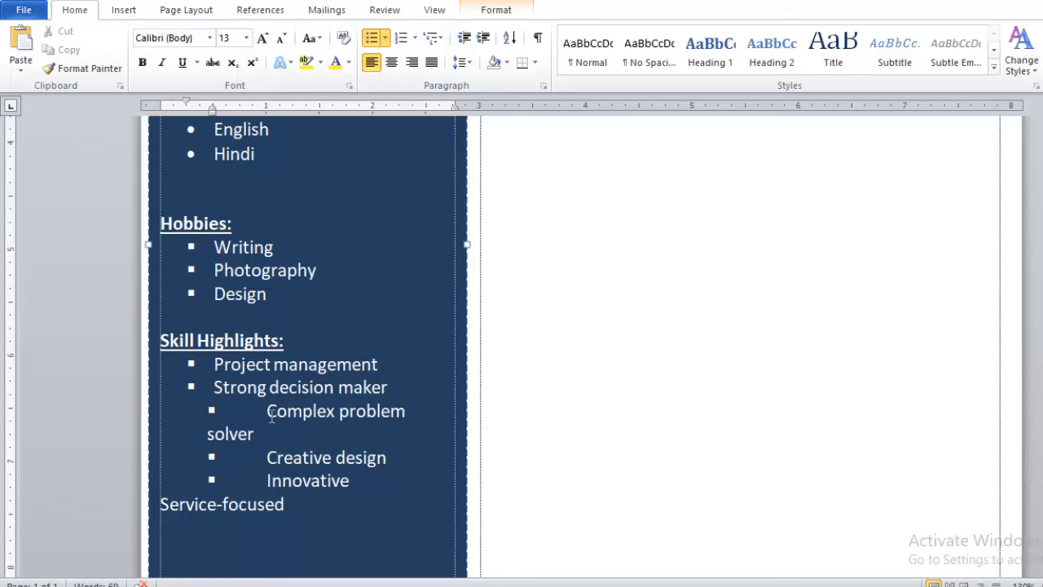
left_click(269, 413)
key("BackSpace")
key("ctrl+z")
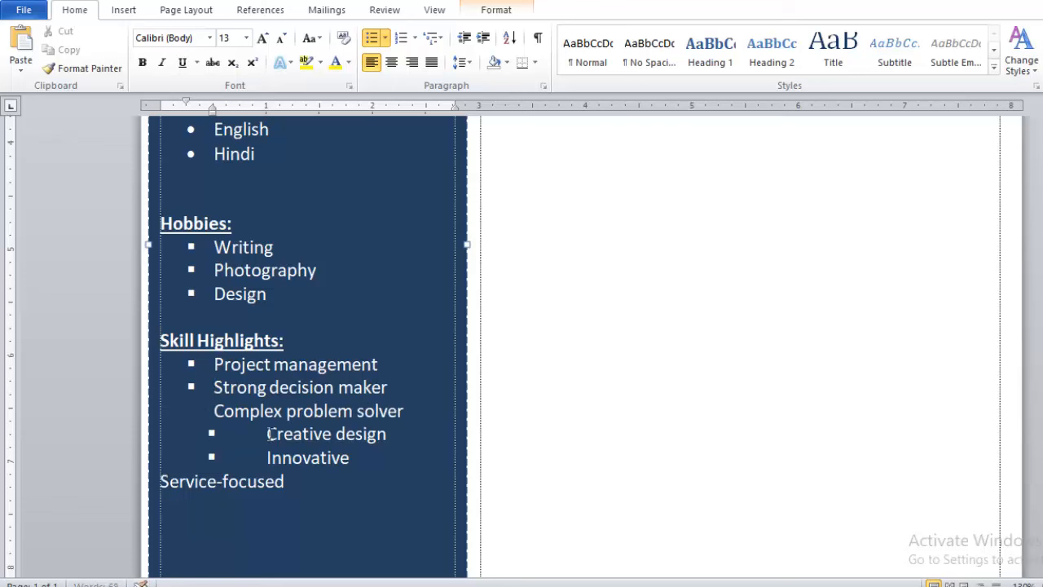
key("ctrl+z")
Make Creative design, Innovative and Service-focused top-level square bullets.
left_click(269, 445)
key("BackSpace")
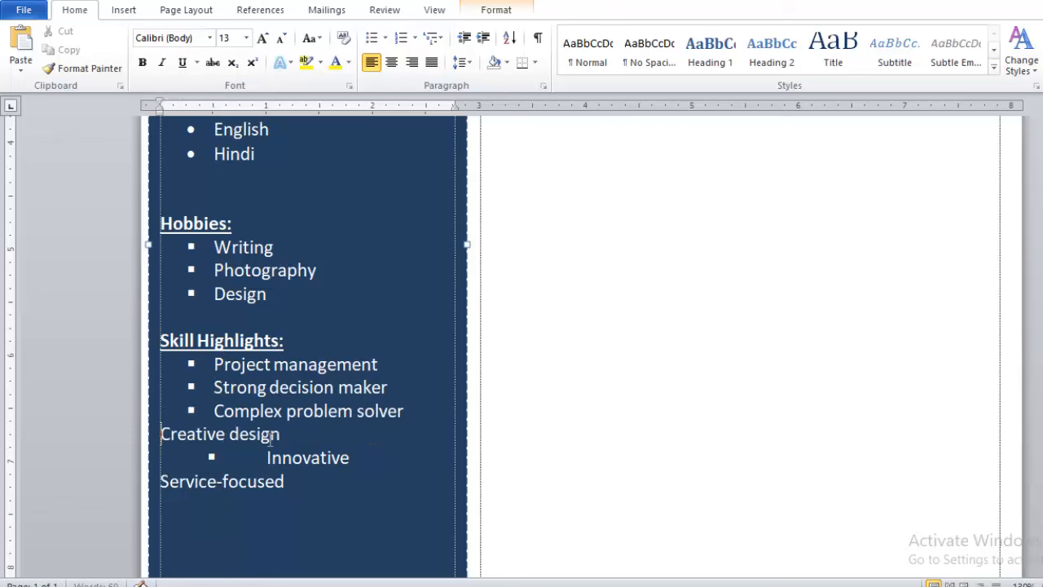
key("Tab")
left_click(269, 462)
key("BackSpace")
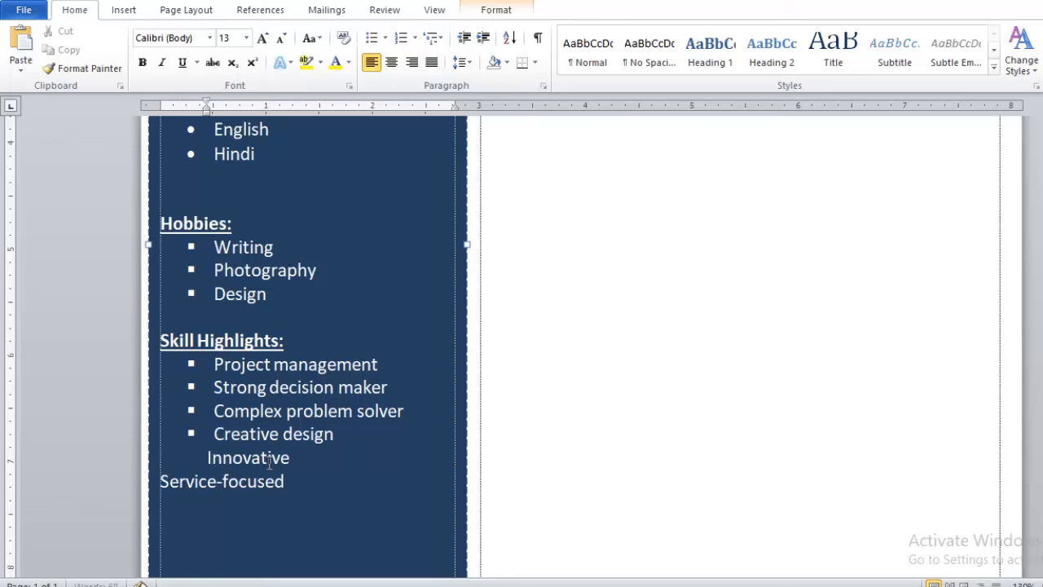
key("BackSpace")
key("Tab")
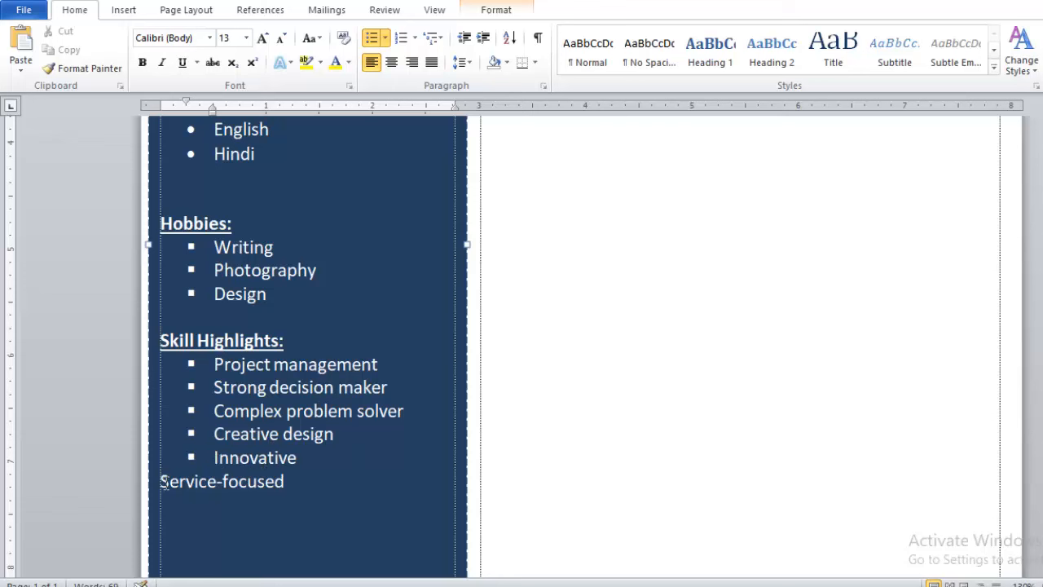
left_click(161, 482)
key("BackSpace")
key("Return")
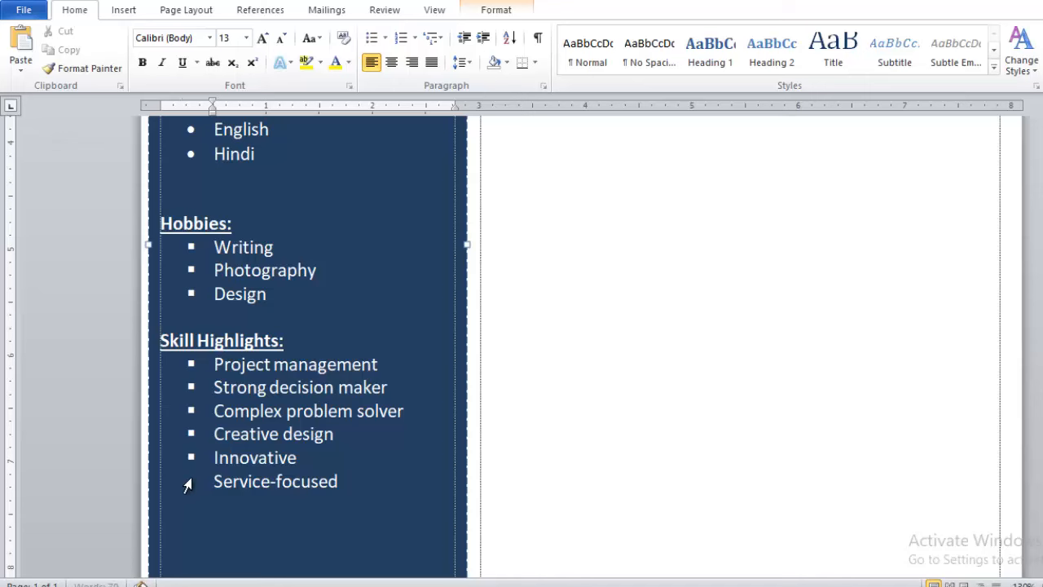
scroll(292, 373, "up", 1)
scroll(292, 372, "up", 8)
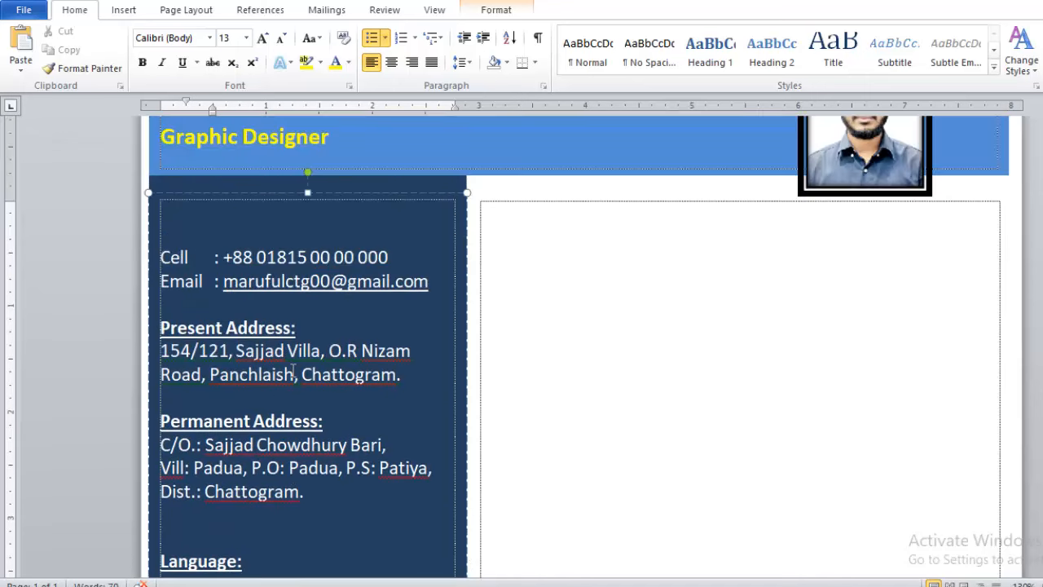
key("ctrl+p")
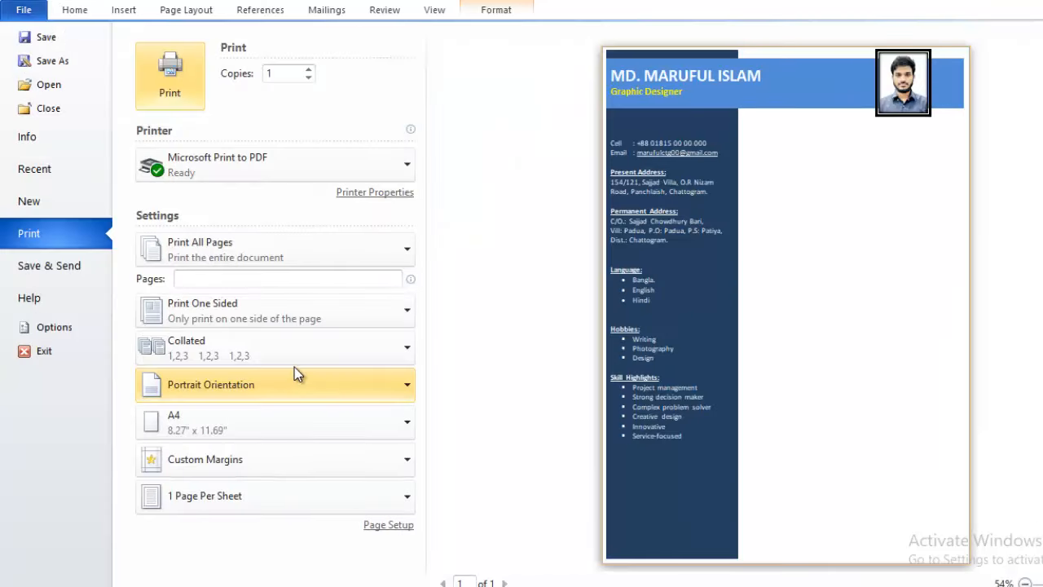
key("Escape")
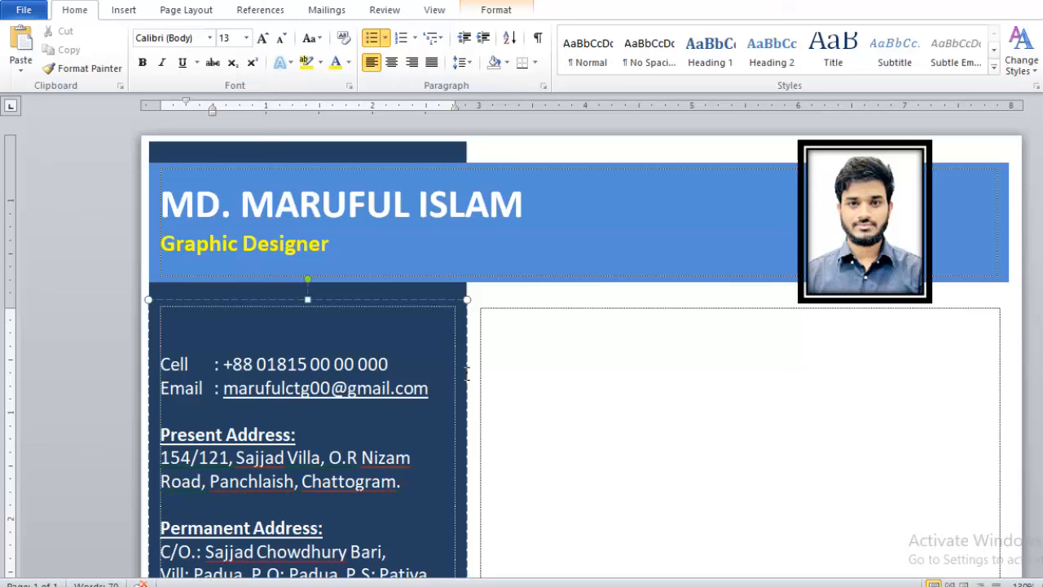
left_click(393, 361)
left_click(523, 321)
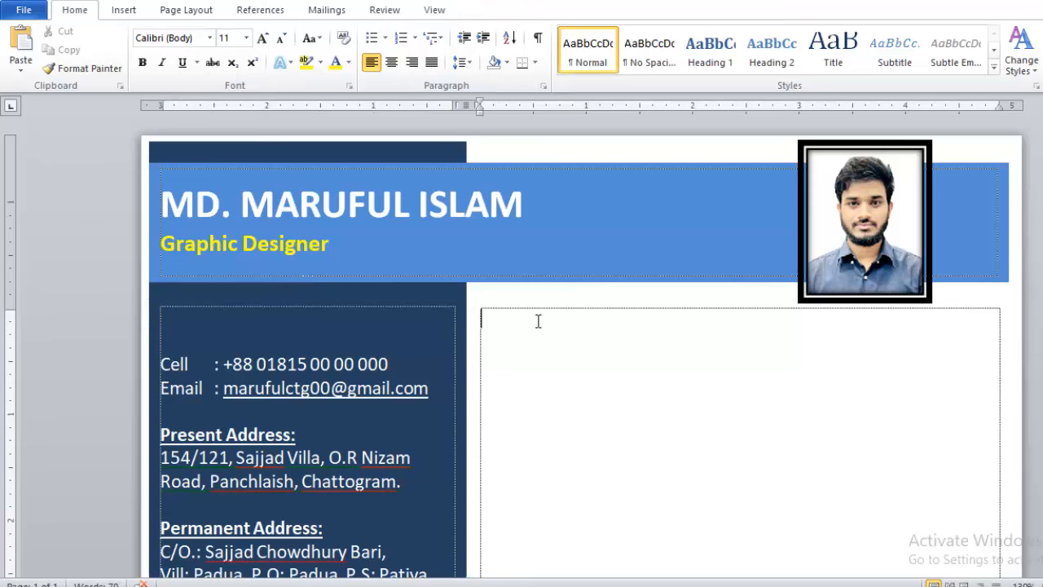
mouse_move(530, 586)
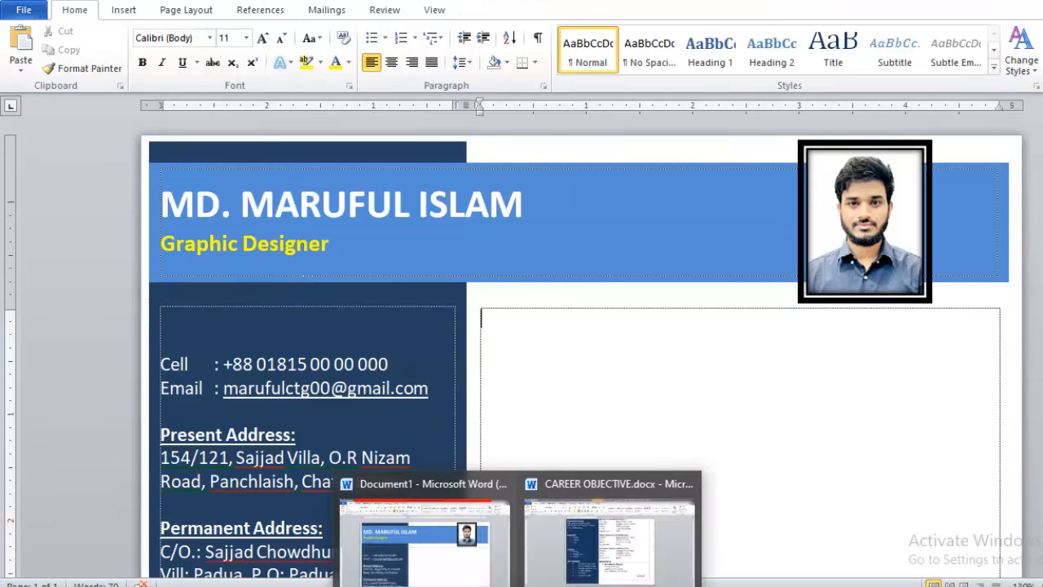
Delete the blue top-right bar in CAREER OBJECTIVE.docx.
left_click(611, 545)
scroll(657, 285, "up", 6)
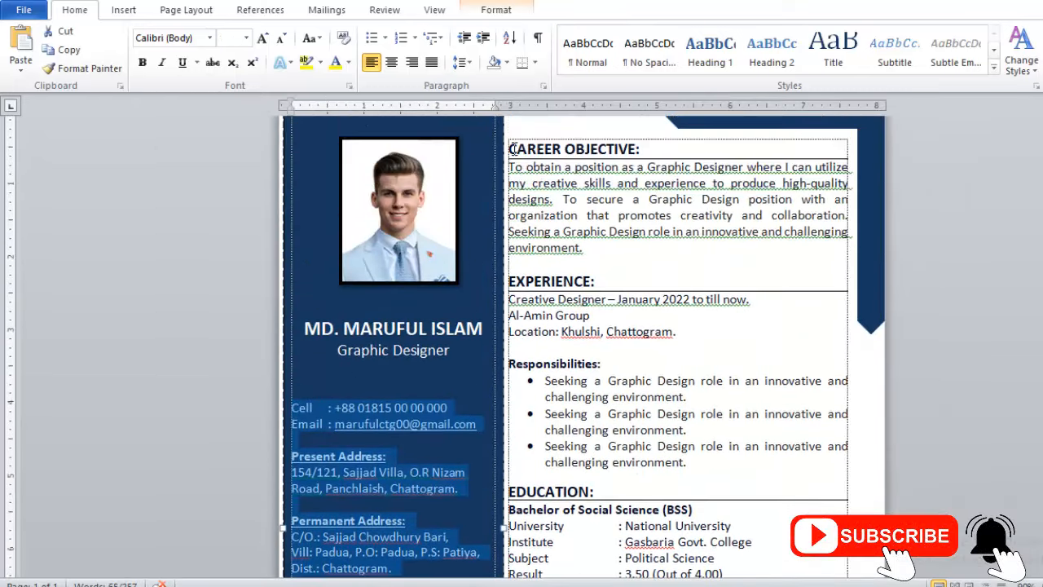
left_click_drag(514, 152, 532, 204)
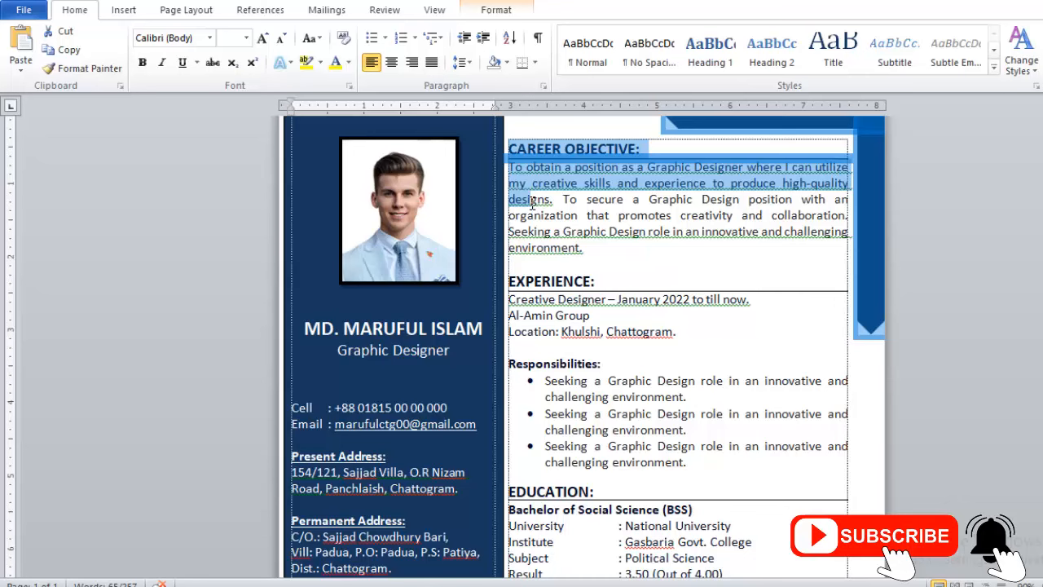
left_click(873, 253)
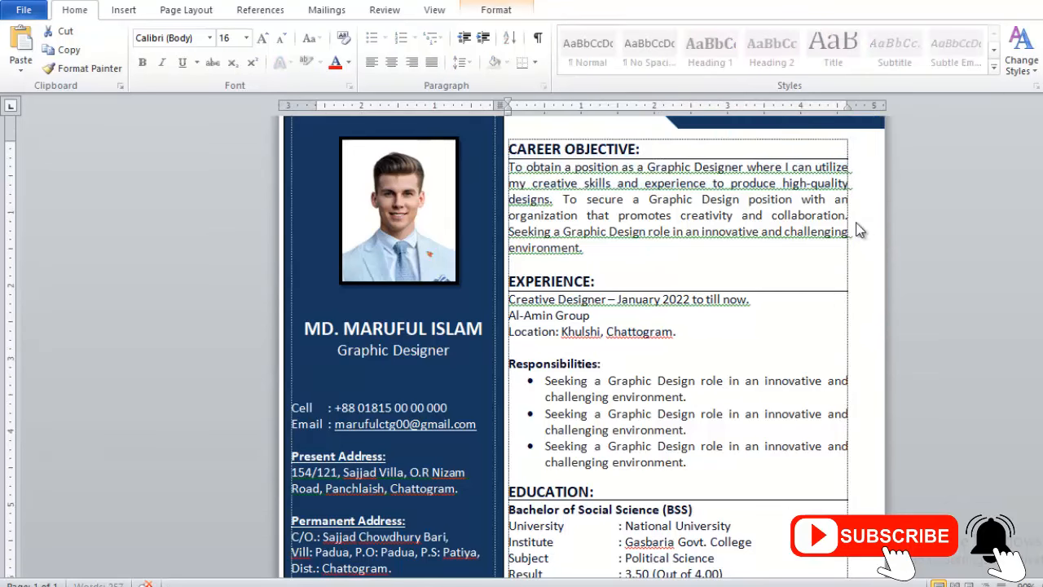
scroll(860, 231, "up", 1)
left_click(802, 145)
key("Delete")
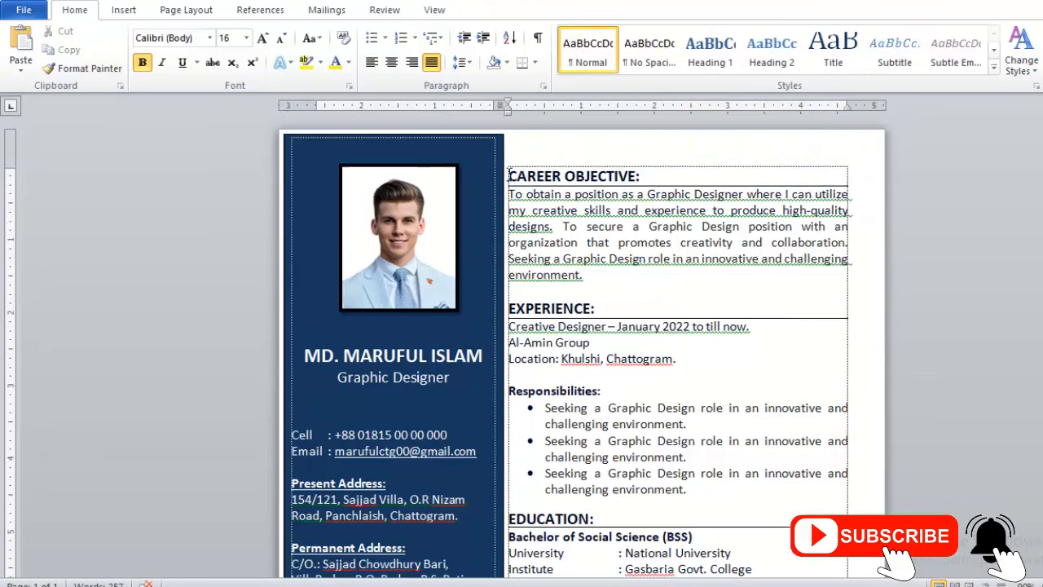
Copy the right-column content from CAREER OBJECTIVE downward into Document1's right column.
mouse_move(509, 174)
left_mouse_down()
mouse_move(573, 242)
mouse_move(611, 240)
mouse_move(588, 258)
mouse_move(758, 458)
mouse_move(816, 506)
left_mouse_up()
scroll(573, 243, "down", 5)
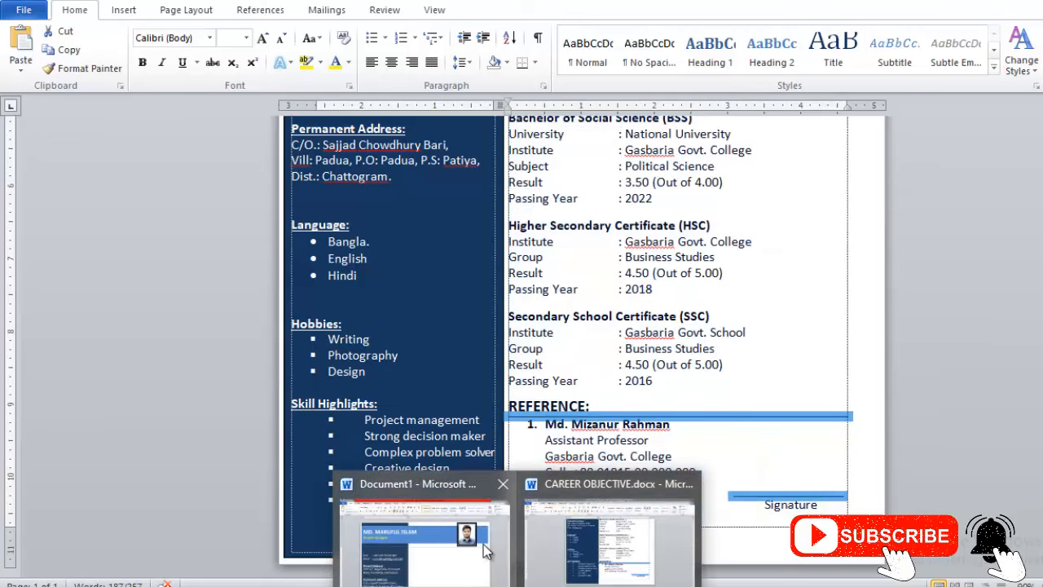
left_click(487, 549)
key("alt+Tab")
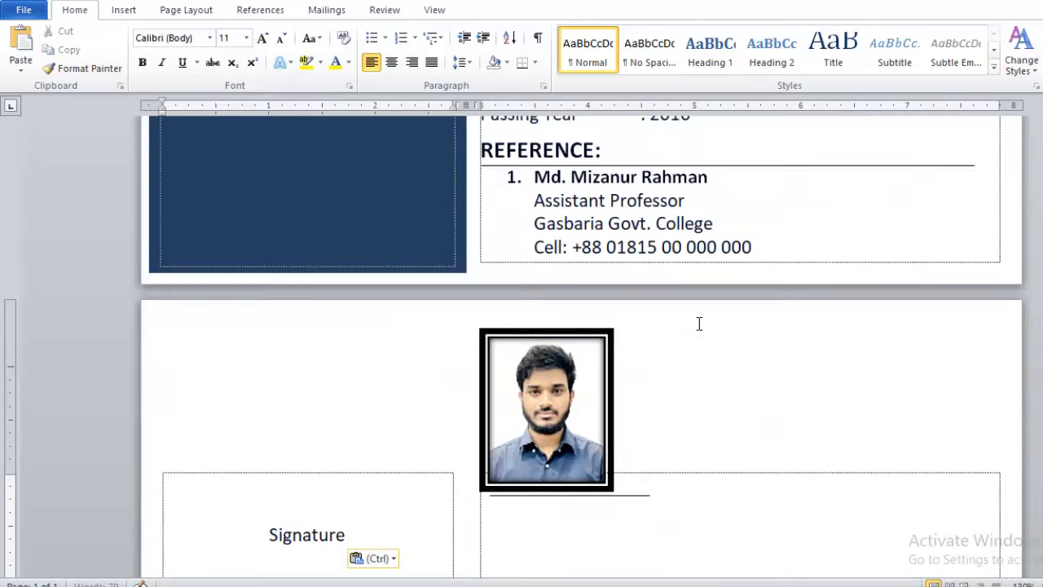
scroll(652, 464, "up", 10)
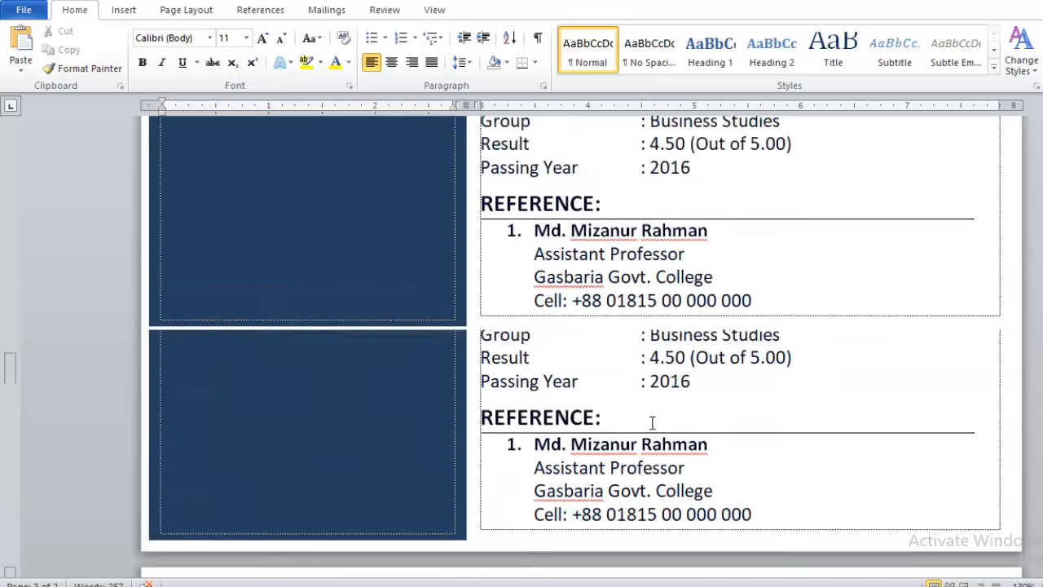
scroll(652, 420, "up", 6)
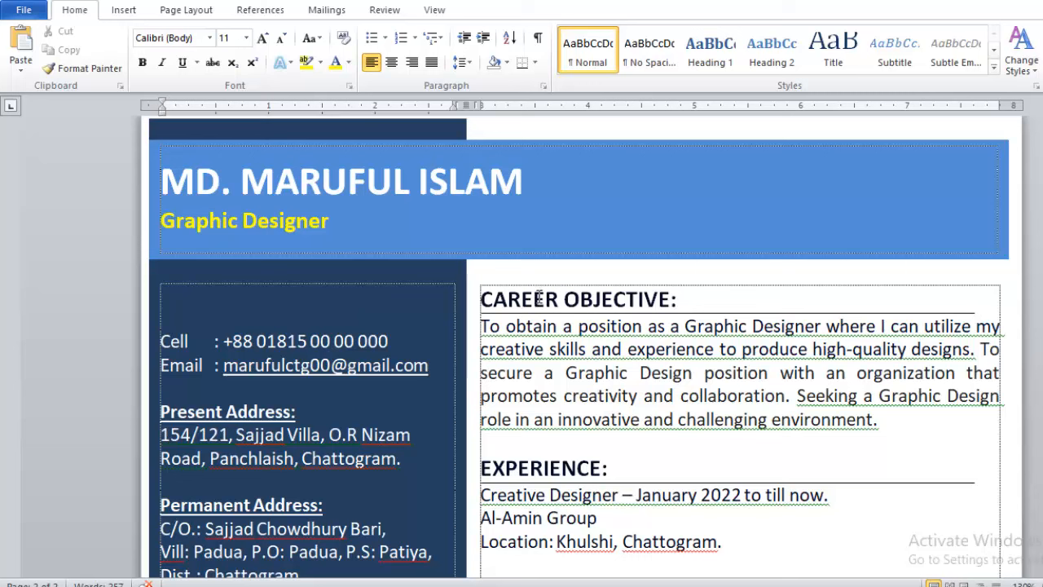
Check the existing line and the CAREER OBJECTIVE: heading in the right column.
left_click(714, 313)
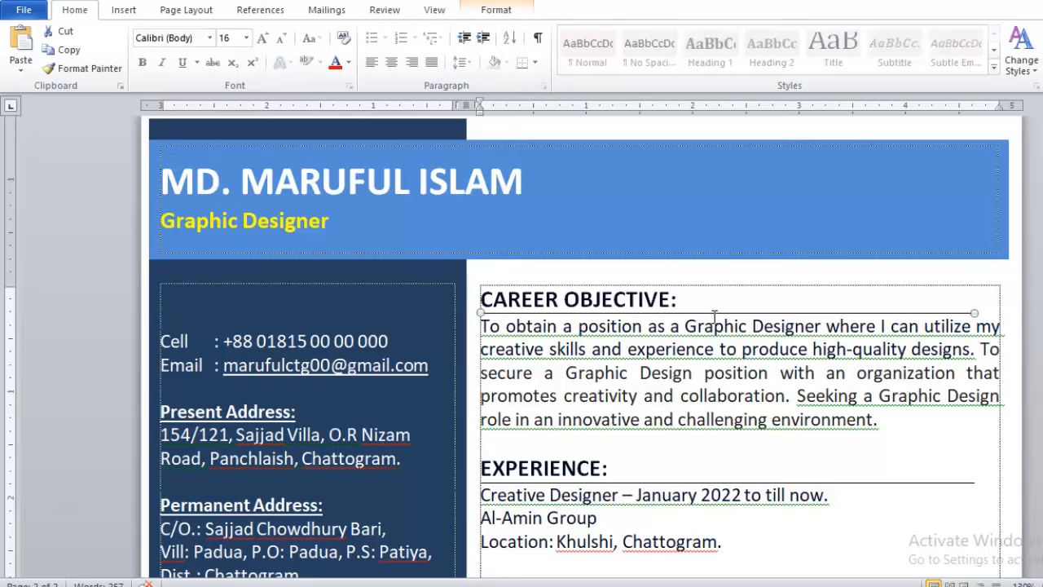
left_click(701, 308)
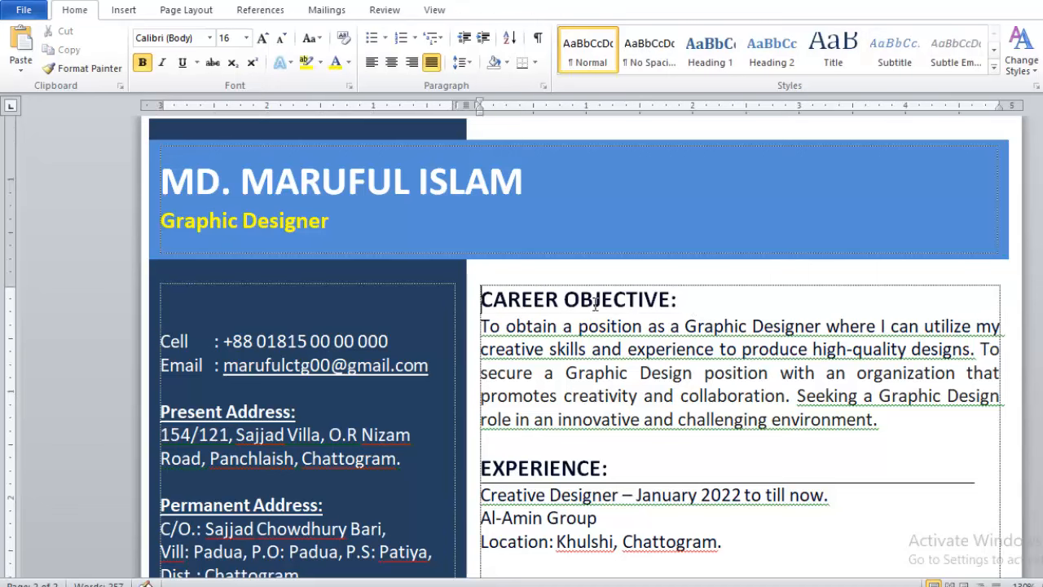
left_click(483, 299)
left_click_drag(483, 299, 683, 299)
left_click(685, 299)
Draw a black horizontal line under CAREER OBJECTIVE: and select the heading.
left_click(126, 11)
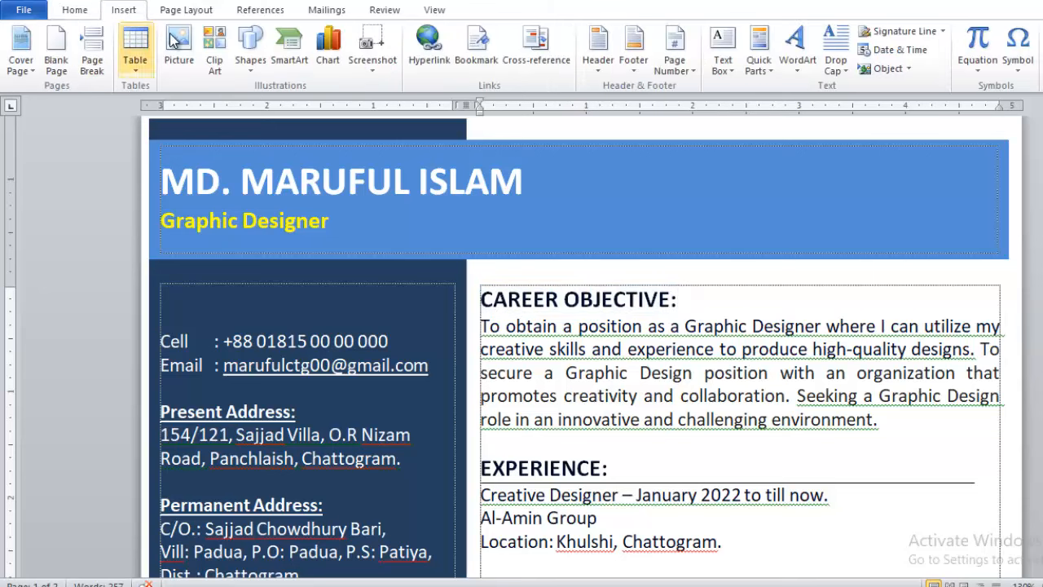
left_click(251, 49)
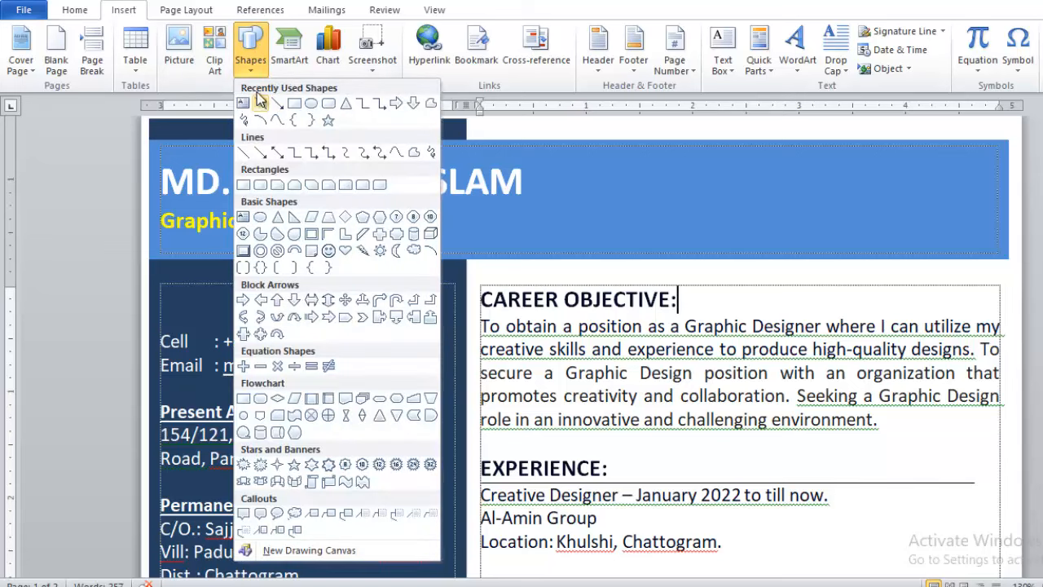
left_click(260, 105)
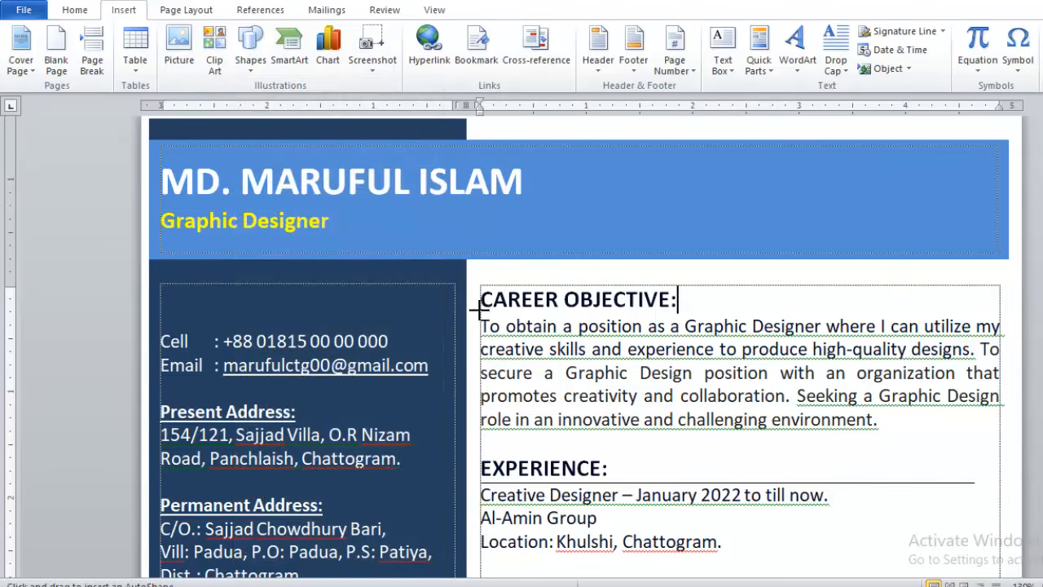
mouse_move(481, 310)
left_mouse_down()
mouse_move(545, 300)
mouse_move(970, 300)
left_mouse_up()
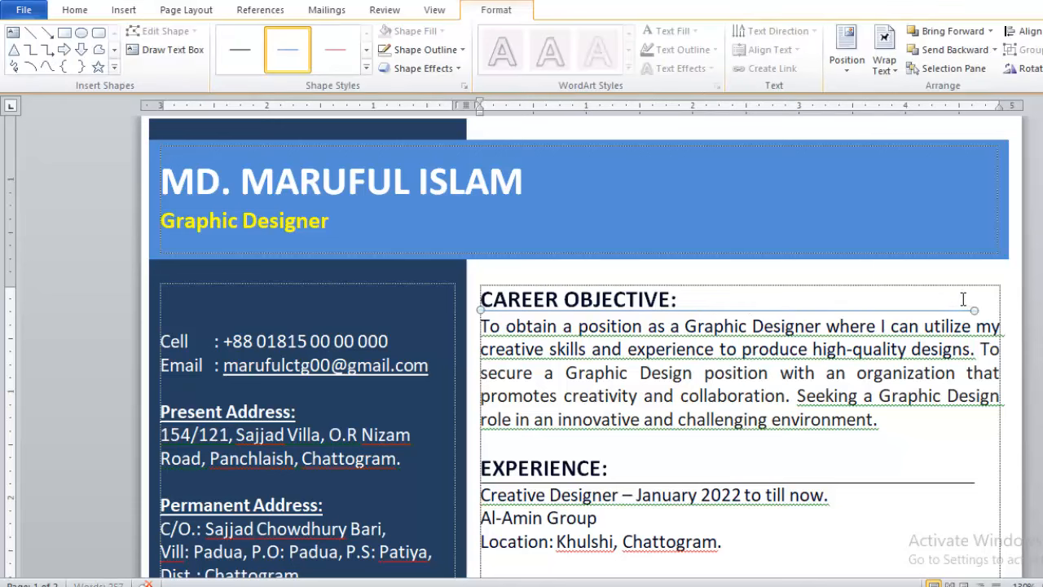
left_click(411, 49)
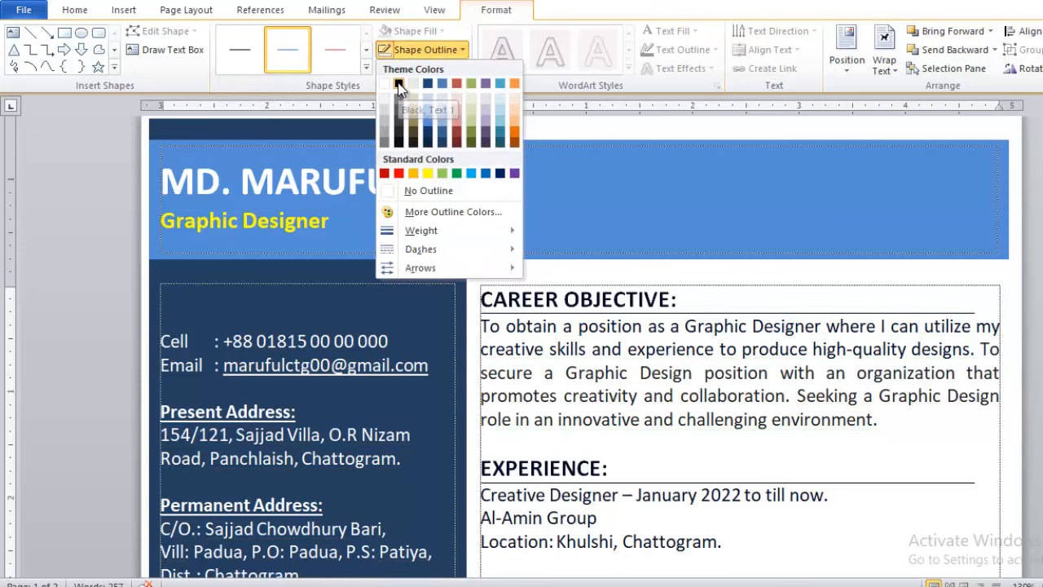
left_click(399, 86)
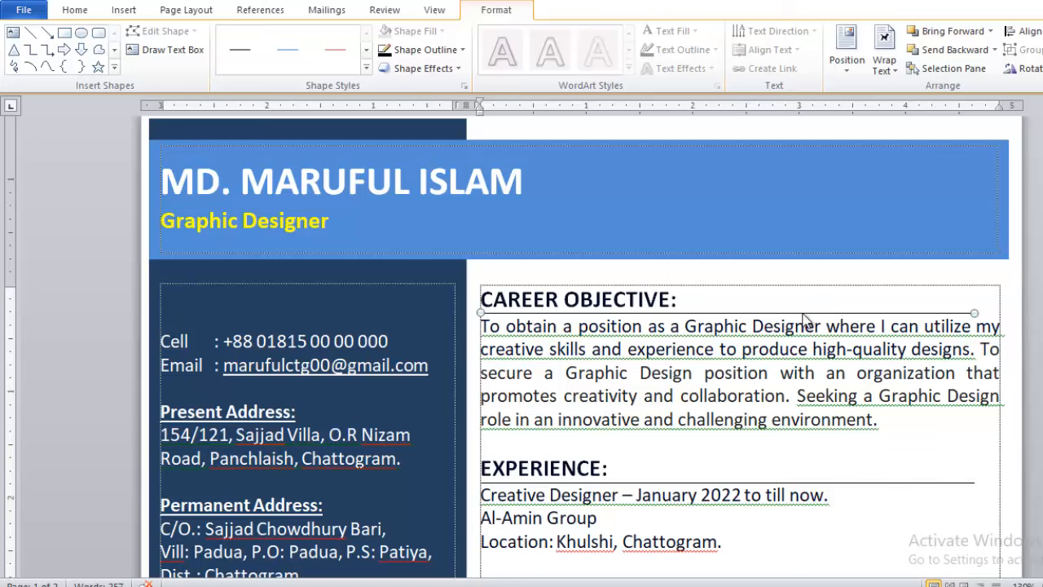
left_click(482, 300)
left_click_drag(482, 300, 682, 300)
key("ctrl+c")
Move the CAREER OBJECTIVE: heading and objective paragraph into the navy left column.
key("Delete")
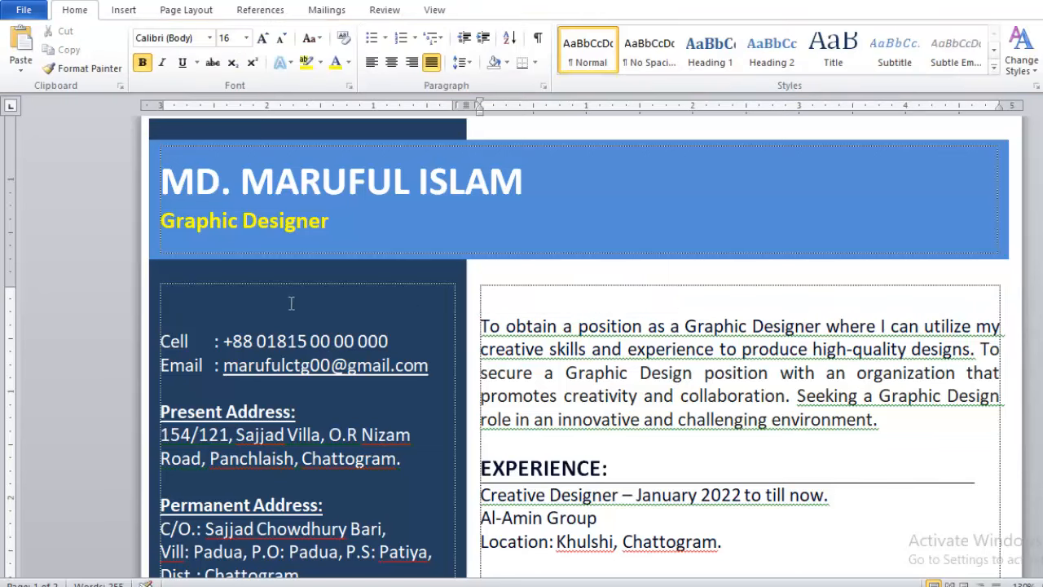
left_click(291, 302)
key("ctrl+v")
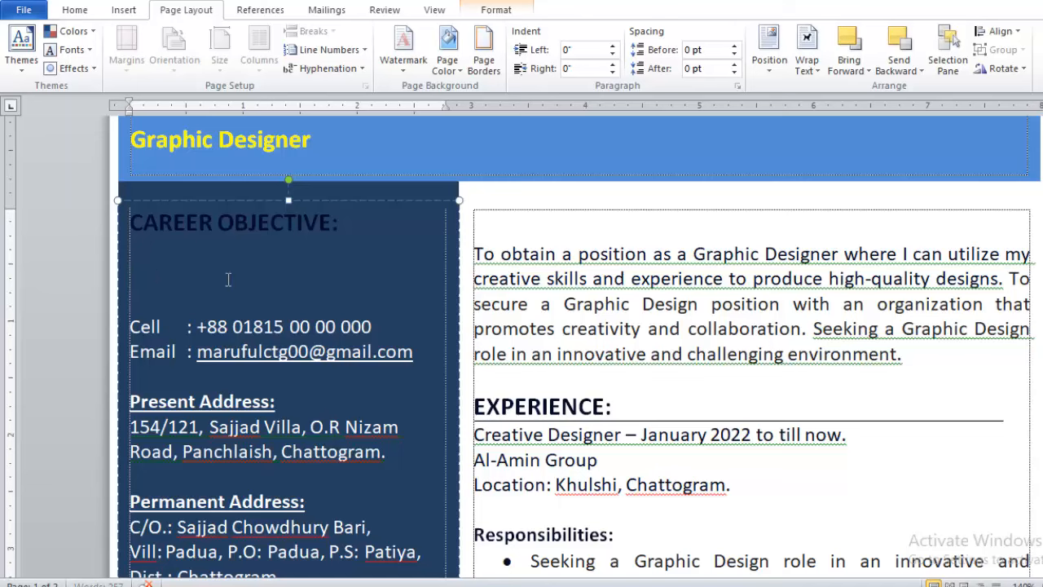
type("To obtain a position as a Graphic Designer where I can utilize my creative skills and experience to produce high-quality designs. To secure a Graphic Design position with an organization that promotes creativity and collaboration. Seeking a Graphic Design role in an innovative and challenging environment.")
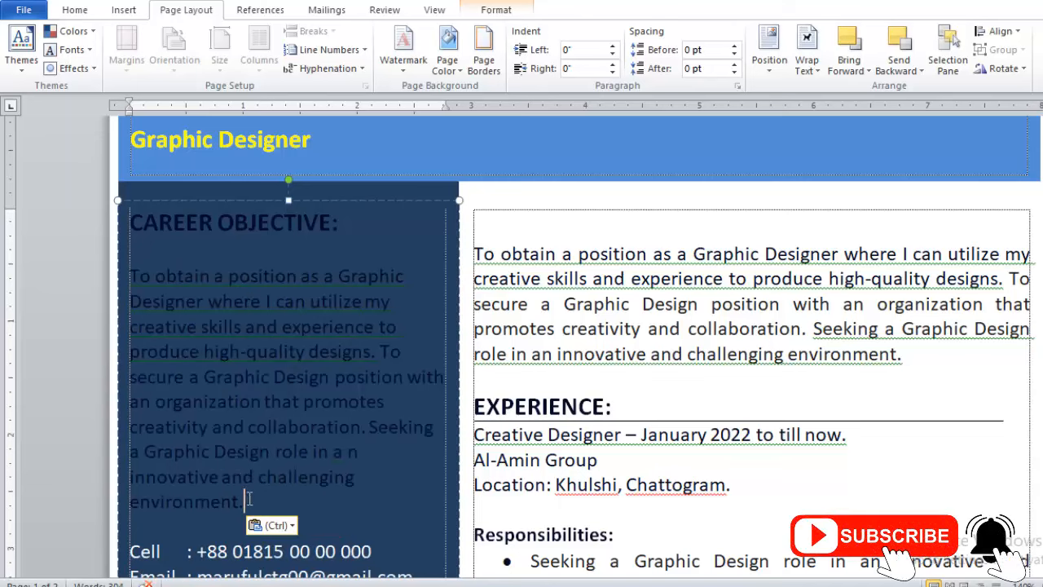
Make the career objective text white and underline its heading.
left_click_drag(248, 502, 135, 213)
left_click(74, 10)
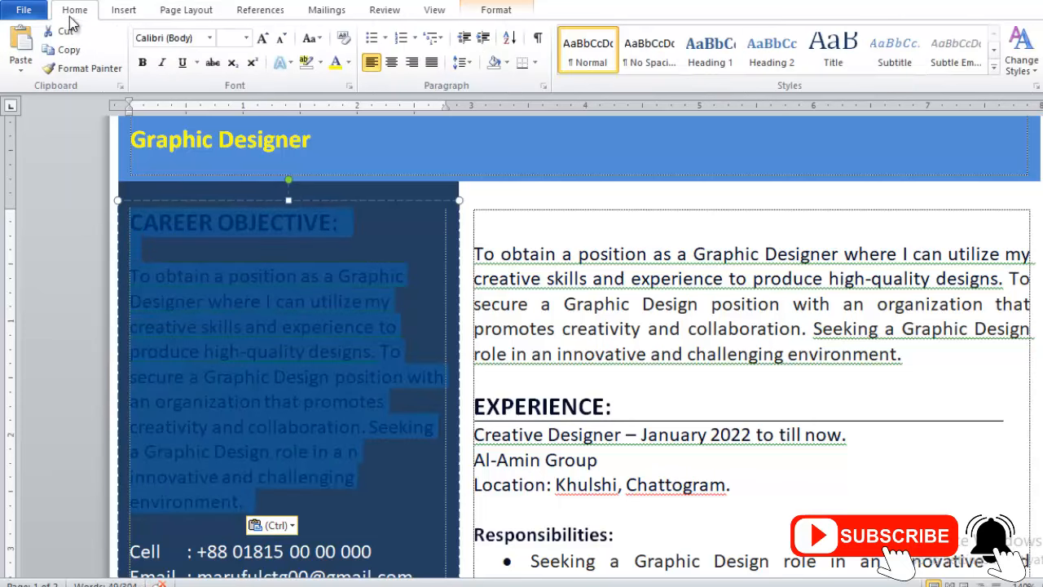
left_click(350, 63)
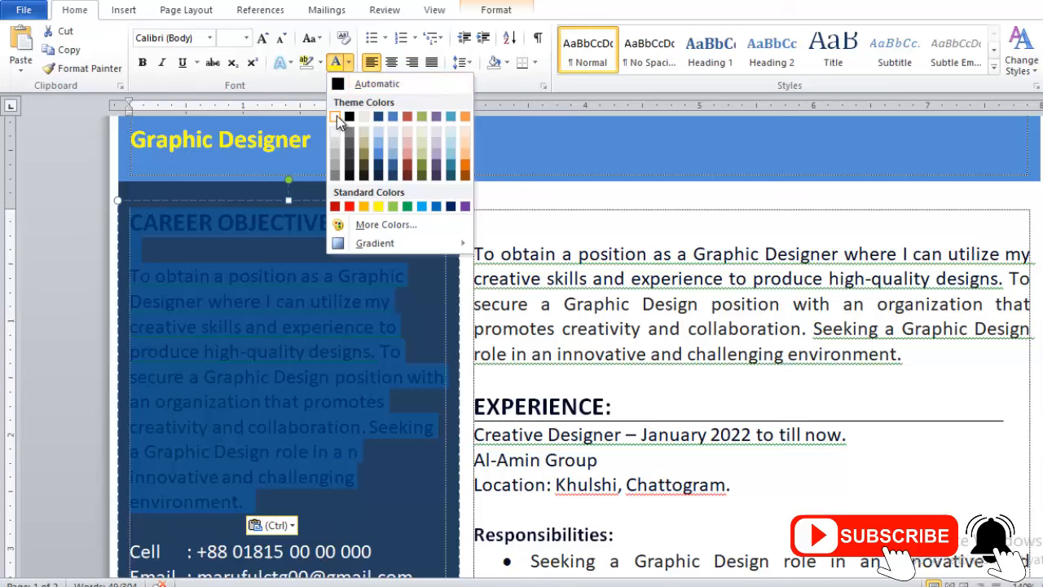
left_click(337, 116)
left_click(306, 301)
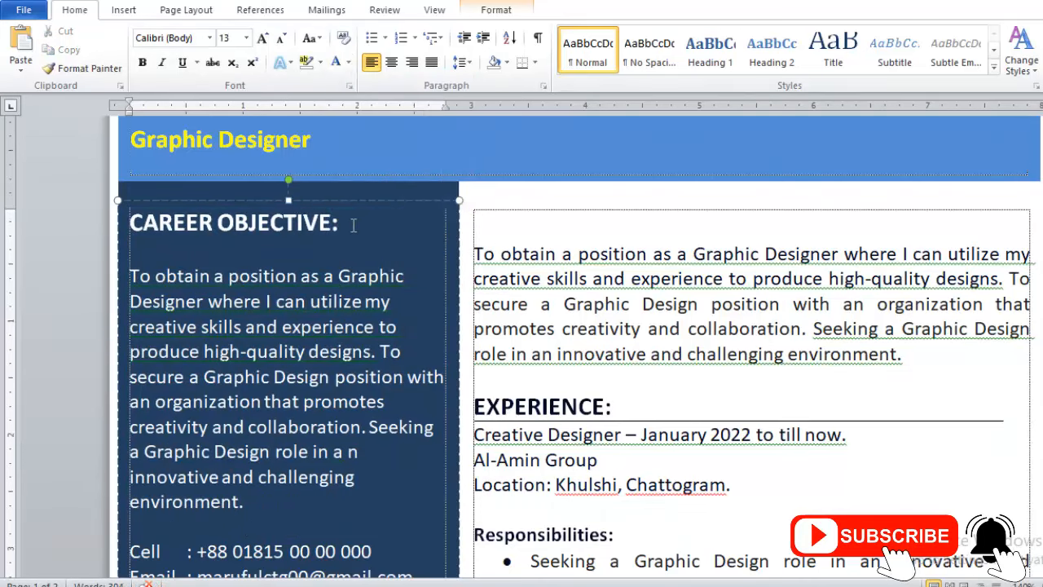
left_click_drag(353, 226, 163, 231)
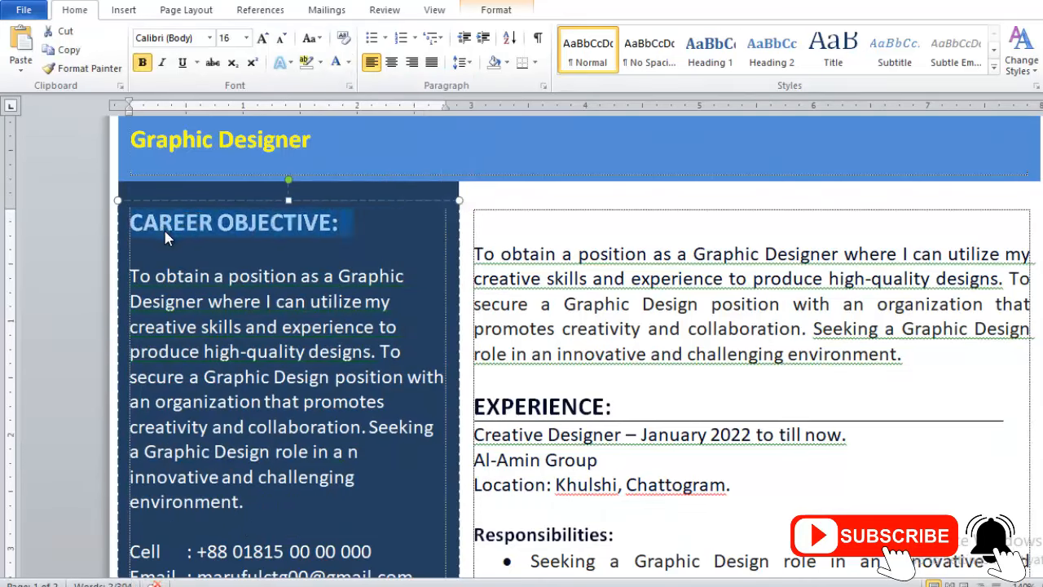
key("ctrl+u")
left_click(256, 252)
scroll(284, 391, "down", 3)
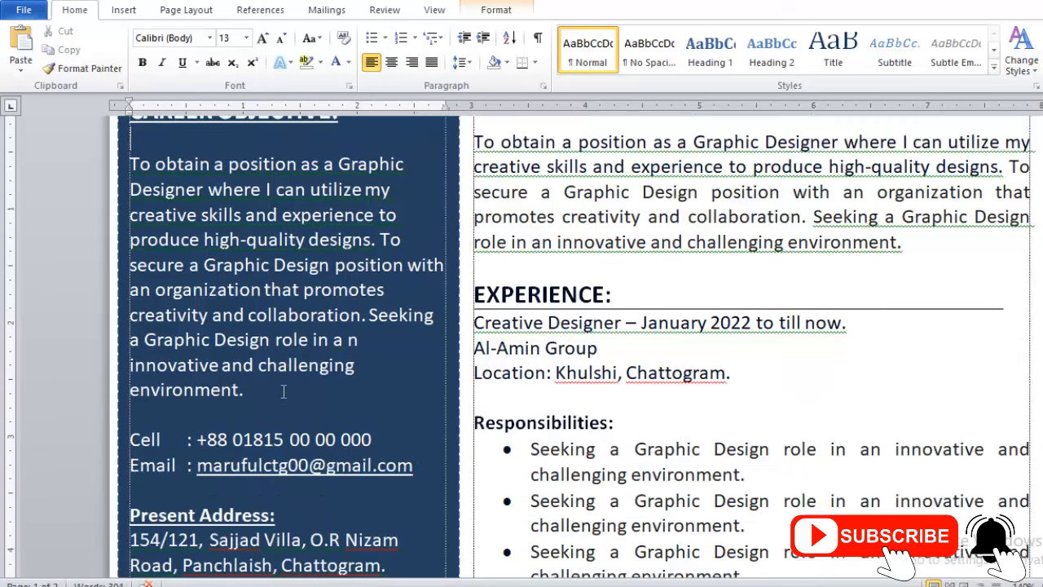
scroll(283, 392, "down", 6)
scroll(246, 308, "down", 3)
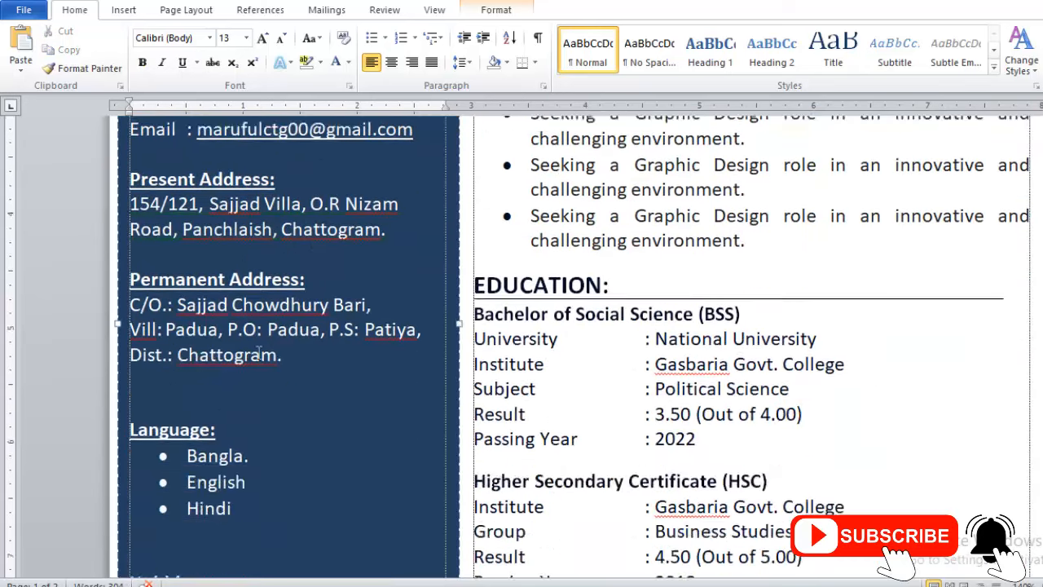
scroll(248, 326, "up", 15)
scroll(342, 371, "down", 20)
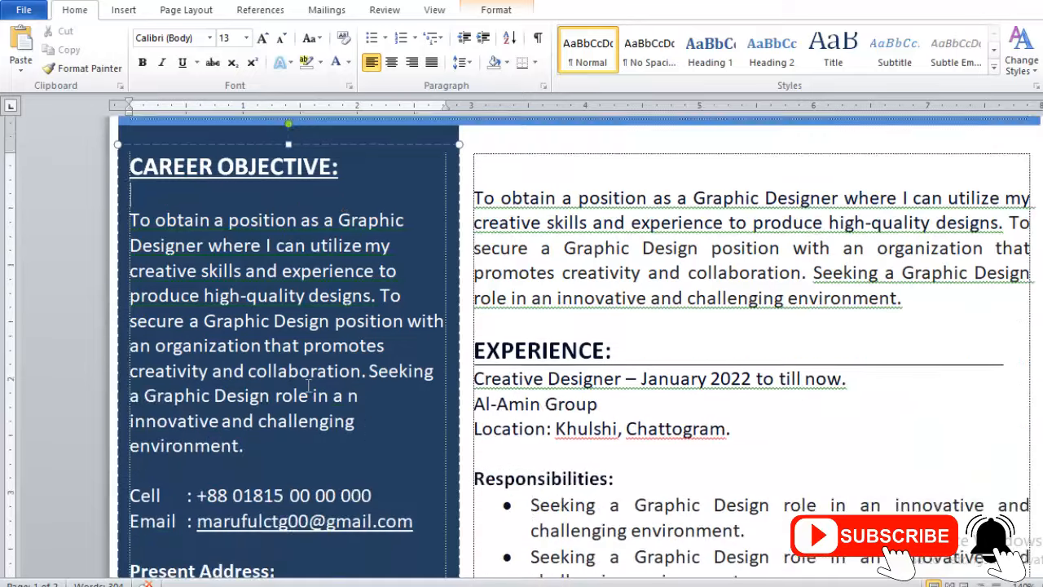
Delete the duplicate objective paragraph so the right column starts with EXPERIENCE:.
scroll(251, 398, "down", 4)
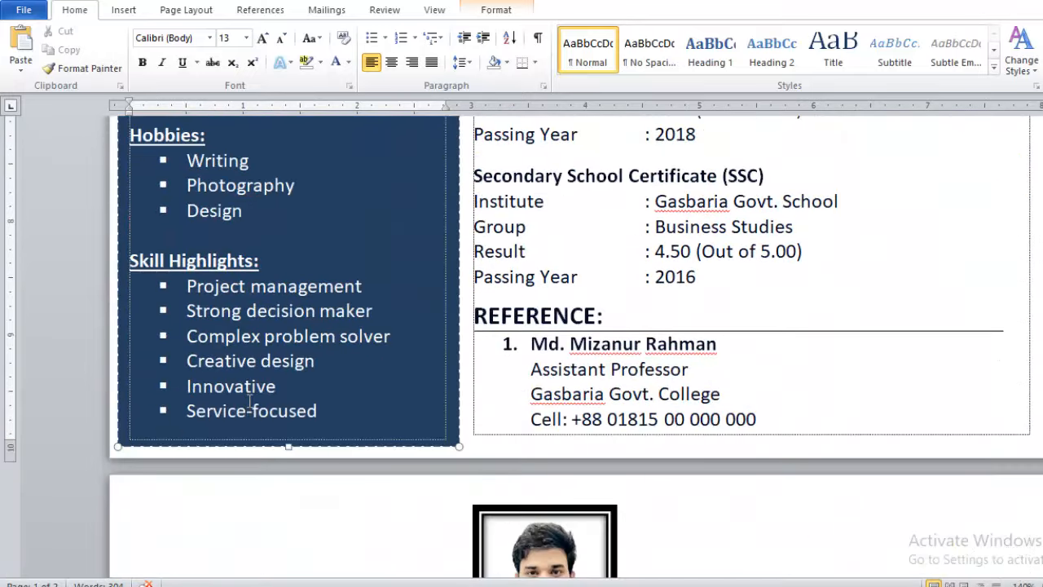
scroll(615, 300, "up", 20)
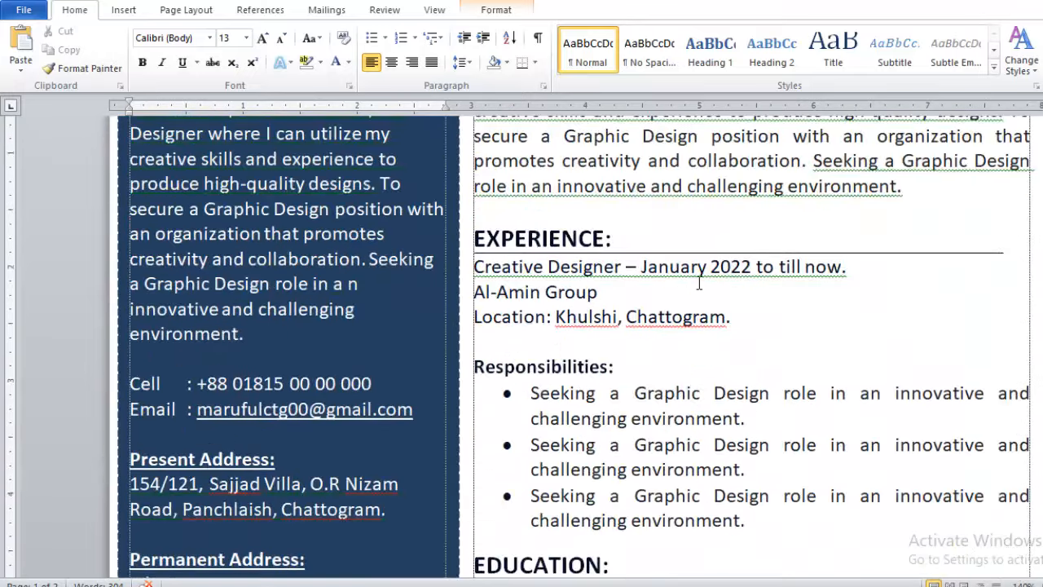
left_click_drag(911, 357, 528, 227)
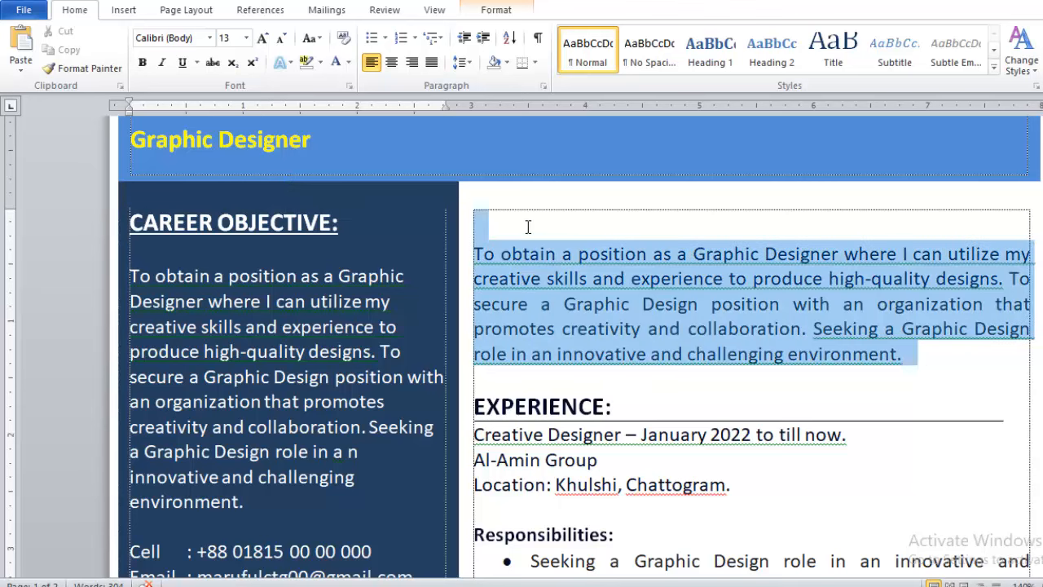
key("Delete")
key("Delete")
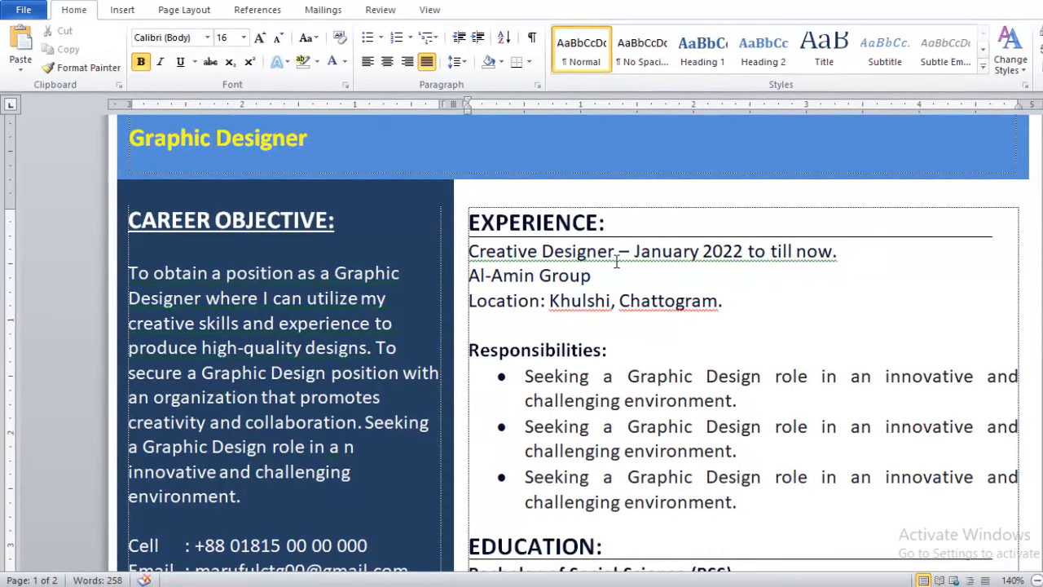
Replace the round bullets on all three Responsibilities items with evenly indented square bullets.
left_click(525, 375)
key("BackSpace")
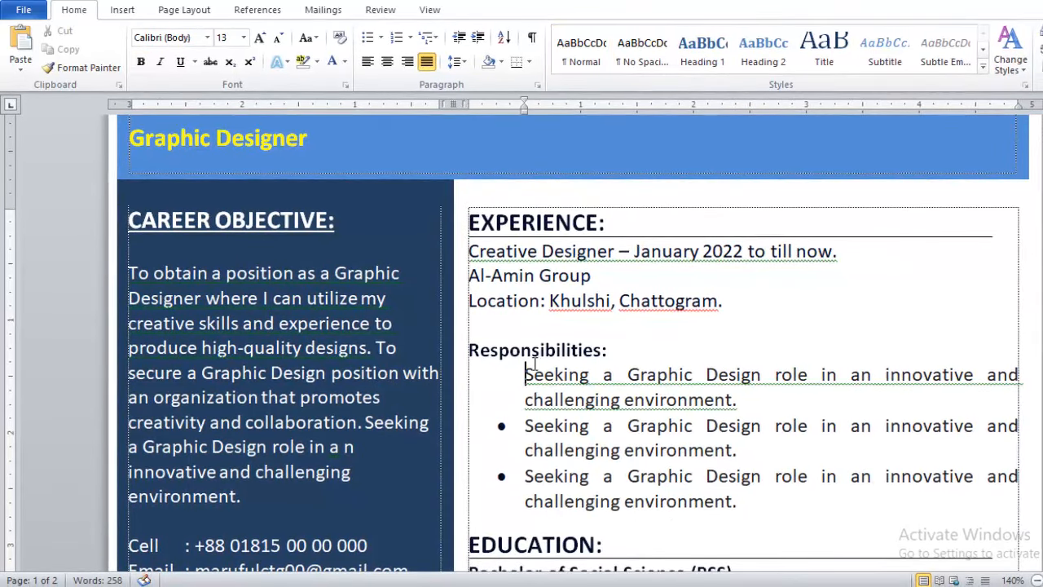
left_click(368, 38)
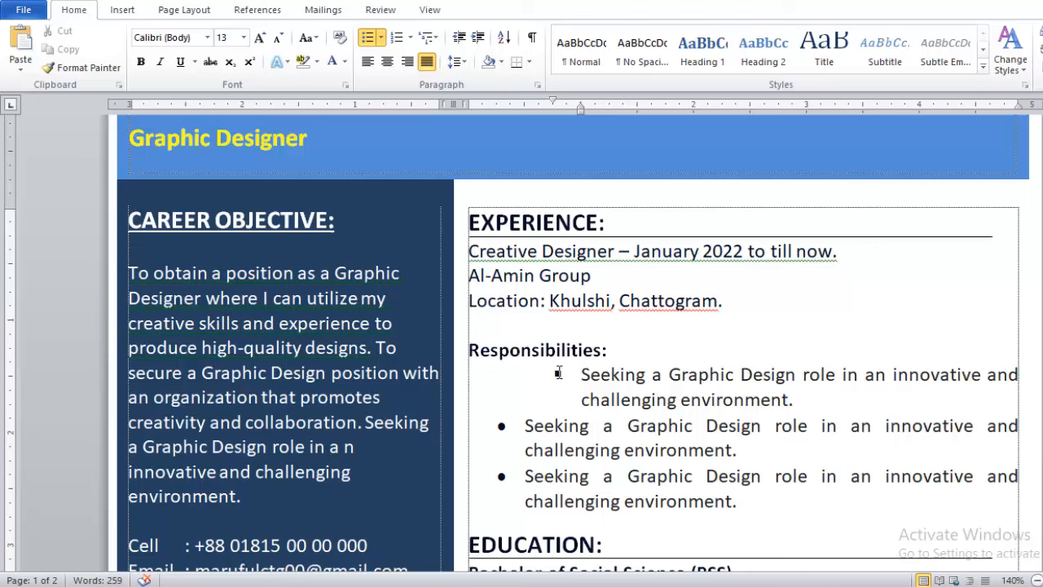
left_click_drag(558, 373, 501, 372)
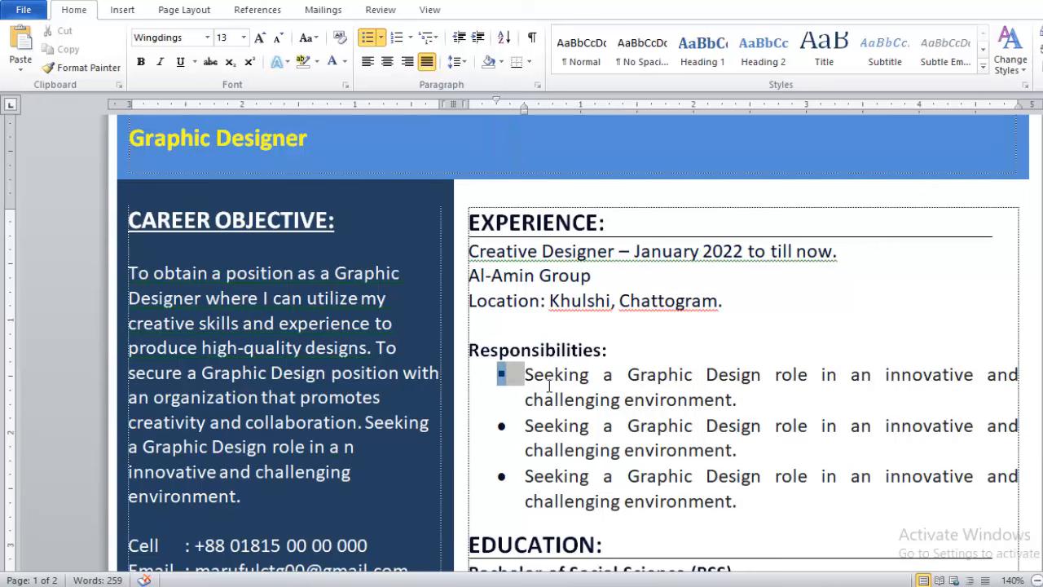
left_click(533, 375)
left_click(526, 424)
key("BackSpace")
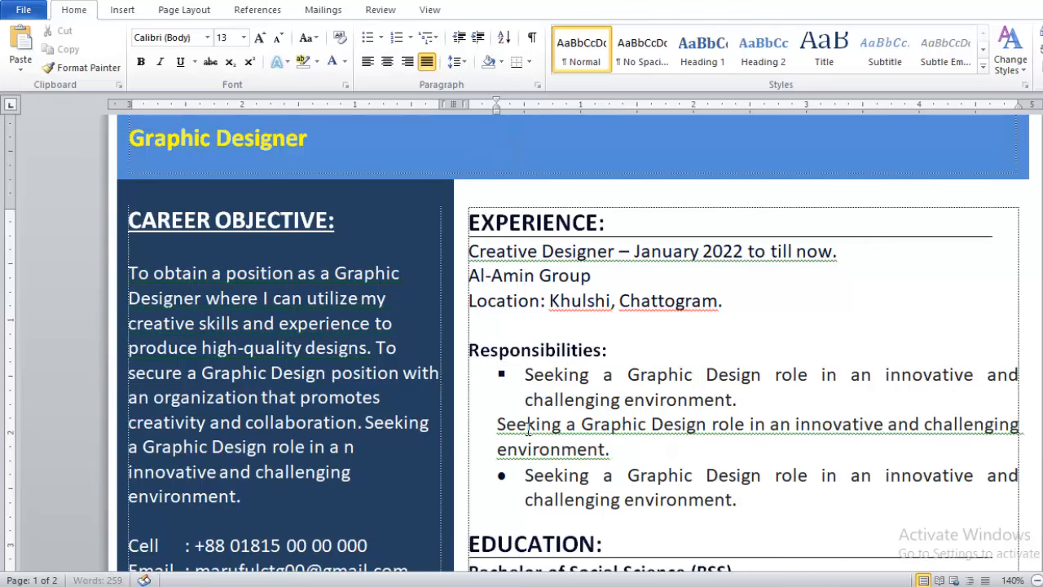
key("ctrl+z")
left_click(525, 476)
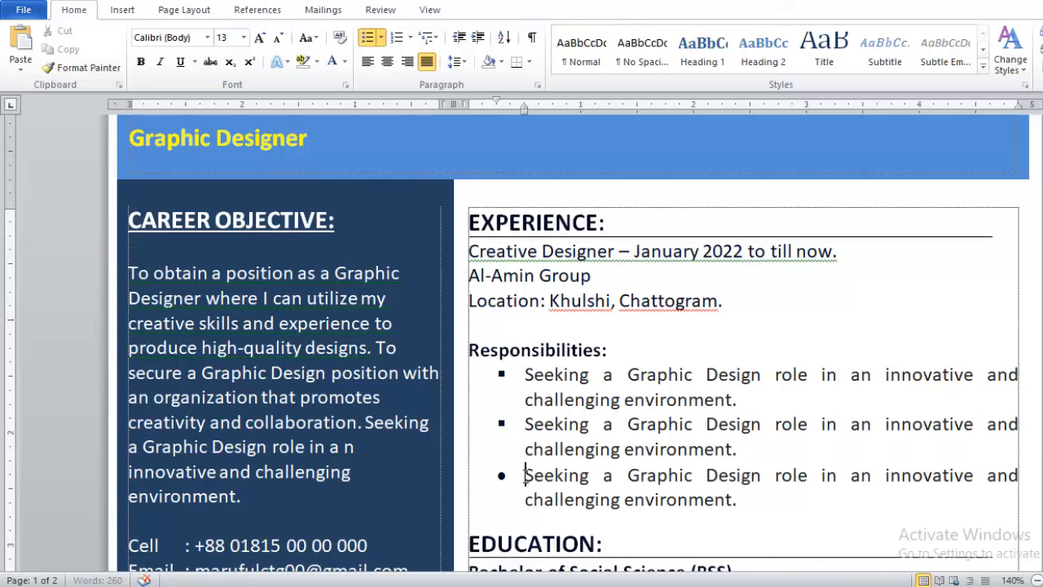
key("BackSpace")
key("BackSpace")
left_click(368, 37)
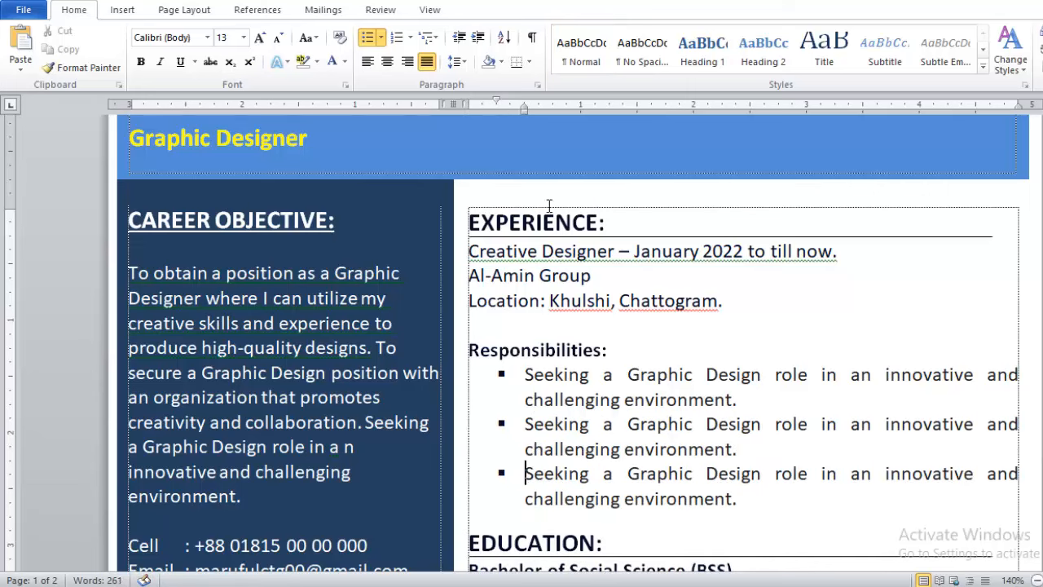
scroll(559, 259, "down", 6)
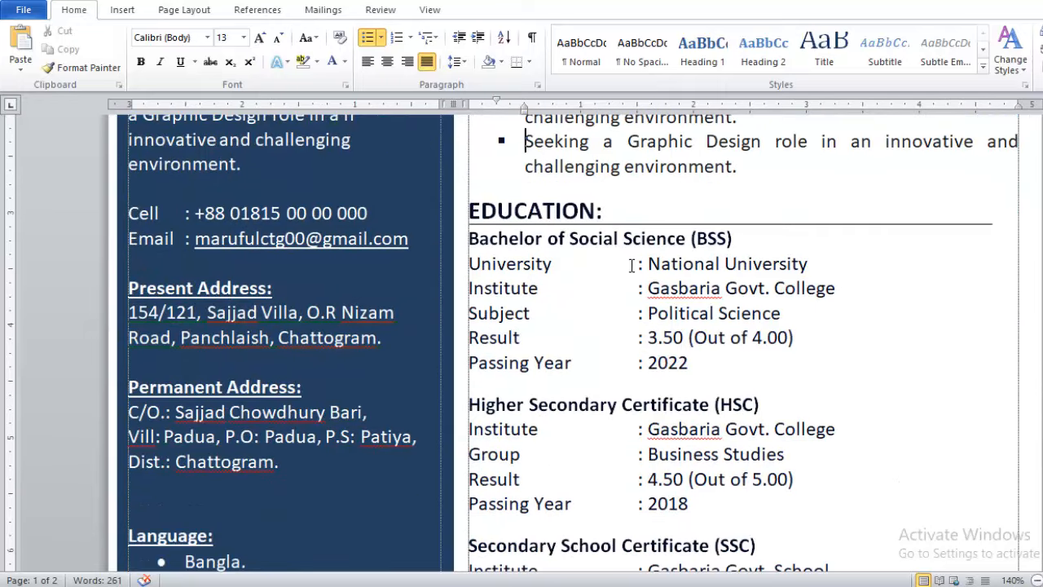
Realign the University and Institute colons with the other Bachelor of Social Science fields.
left_click(636, 264)
key("BackSpace")
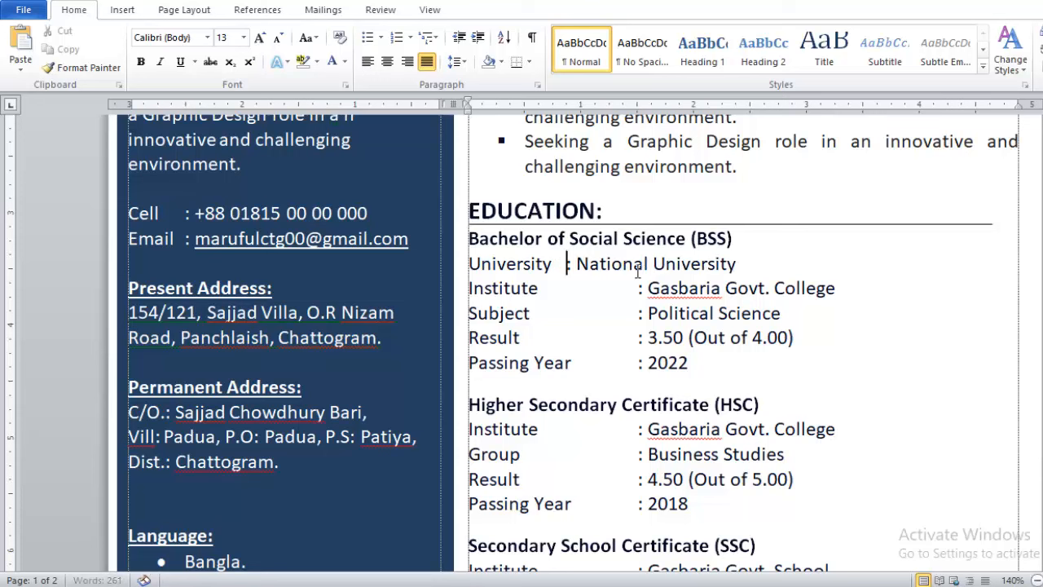
key("Tab")
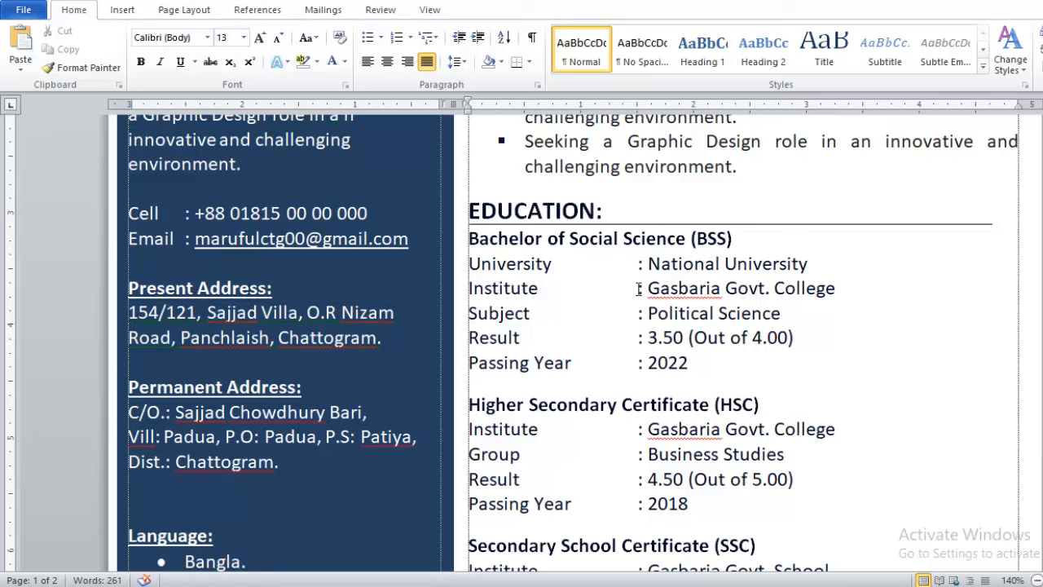
left_click_drag(639, 289, 578, 289)
key("BackSpace")
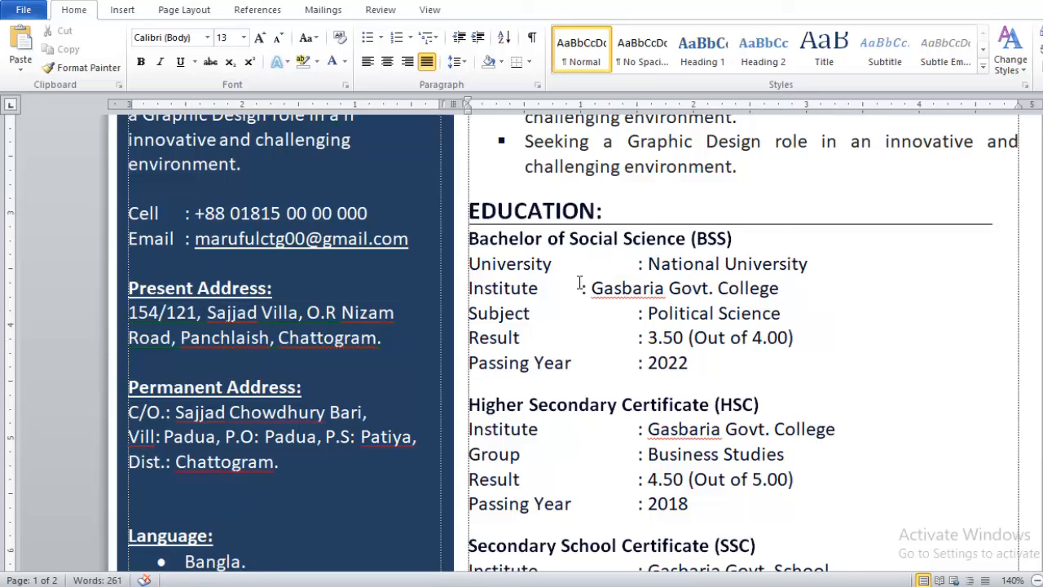
key("Tab")
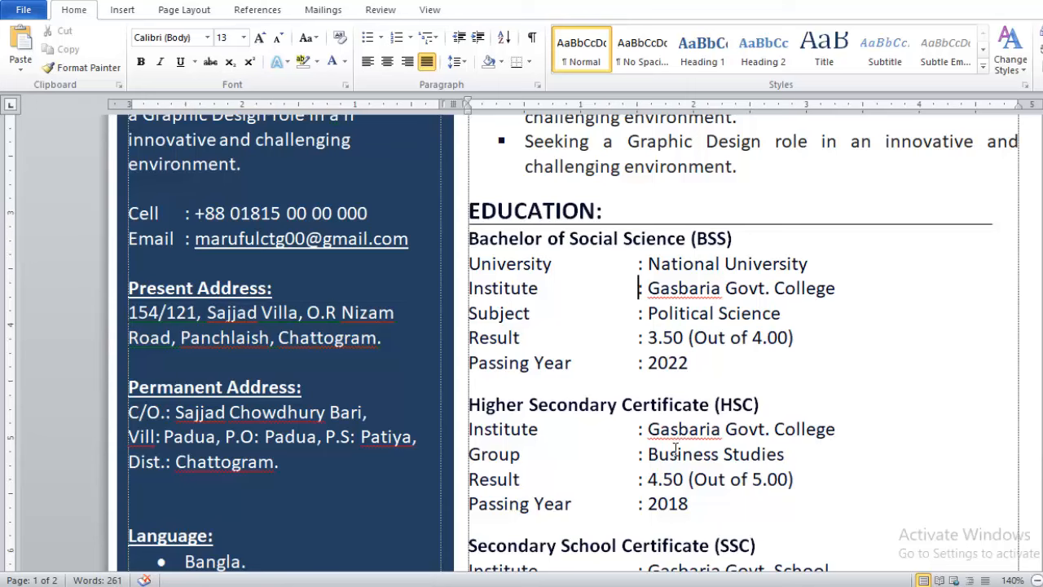
Drag the framed photo from beside Reference to the top right of the blue header.
scroll(669, 423, "down", 7)
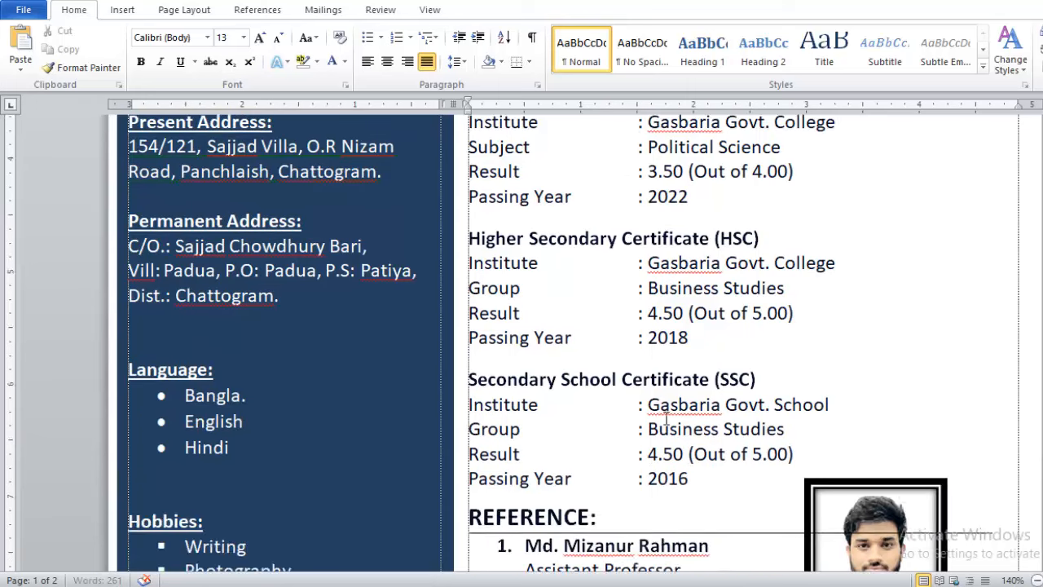
scroll(826, 424, "up", 20)
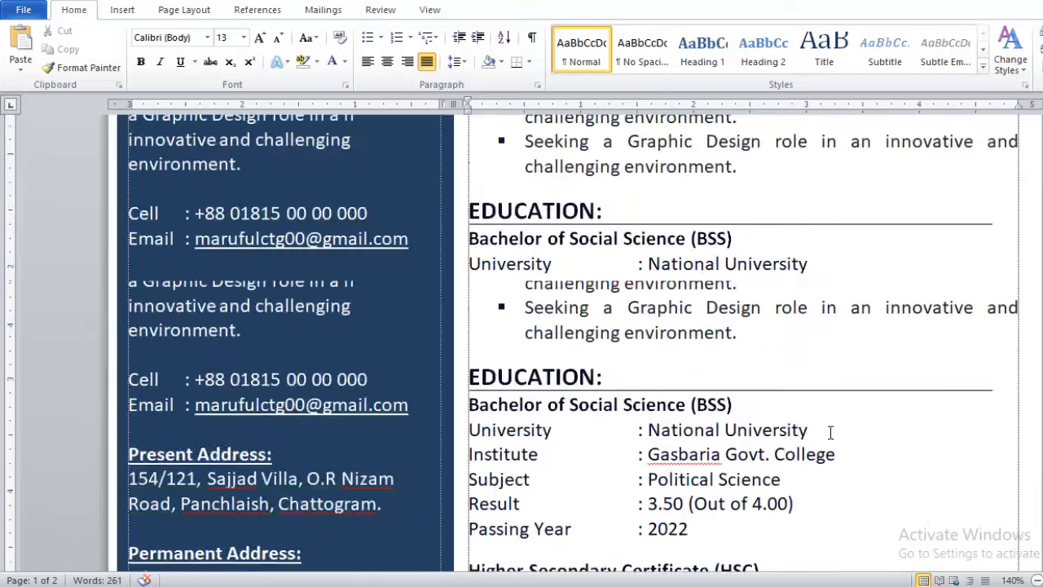
scroll(836, 421, "down", 3)
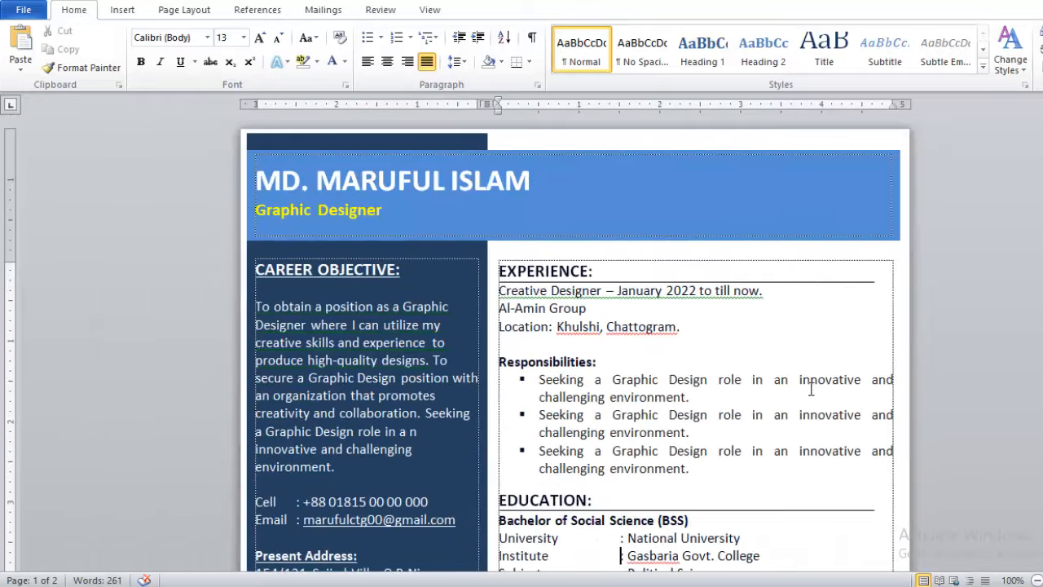
scroll(832, 415, "down", 10)
scroll(815, 459, "down", 3)
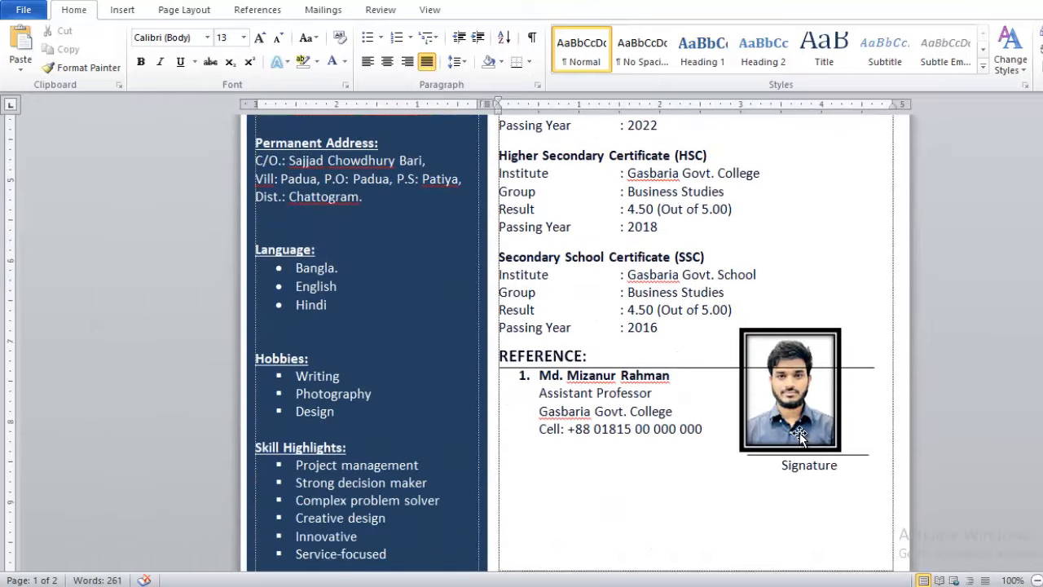
left_click(793, 389)
scroll(795, 351, "up", 7)
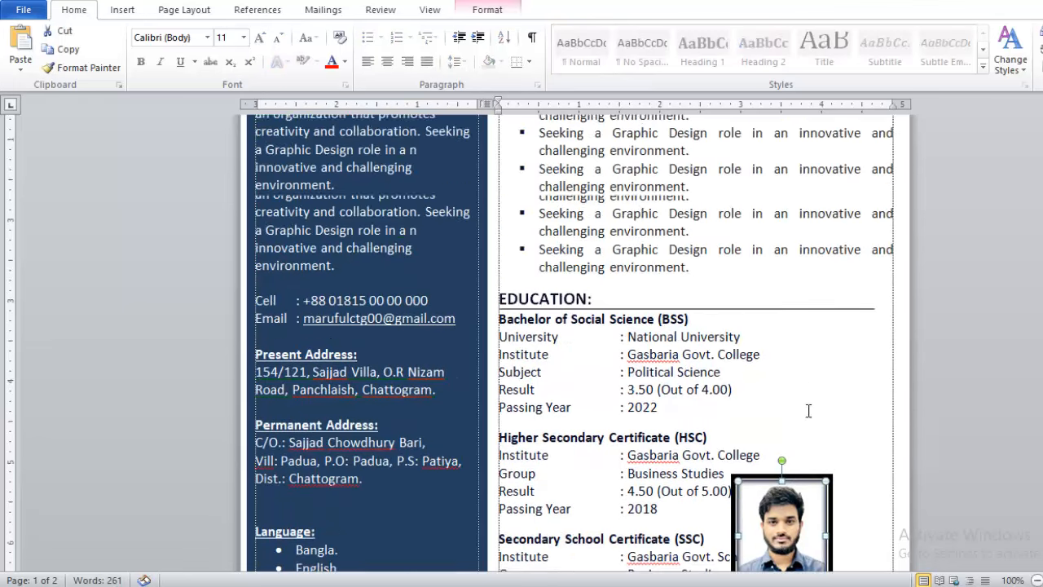
left_click_drag(790, 514, 787, 213)
scroll(783, 345, "up", 5)
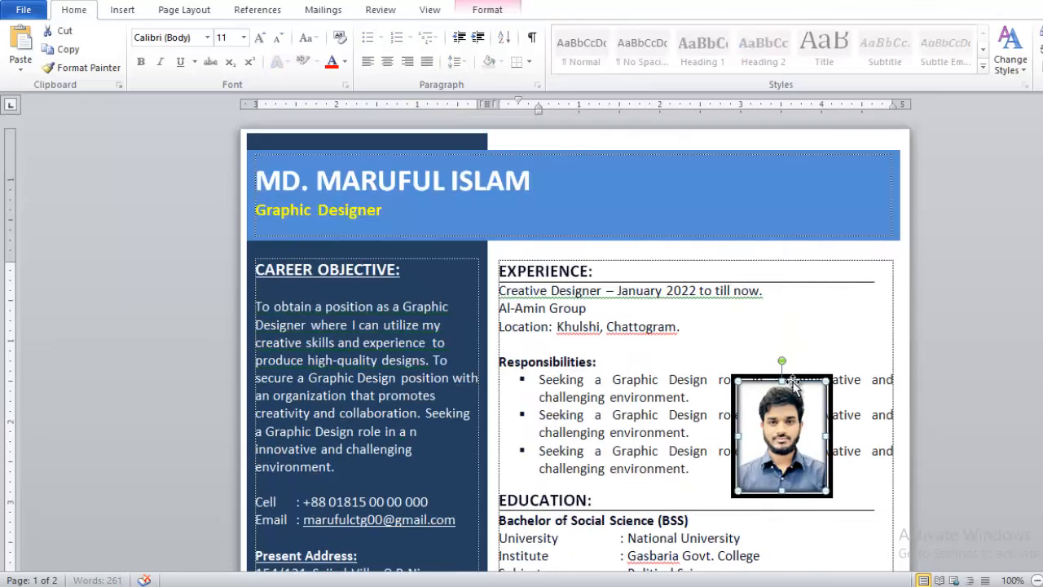
left_click_drag(788, 439, 797, 201)
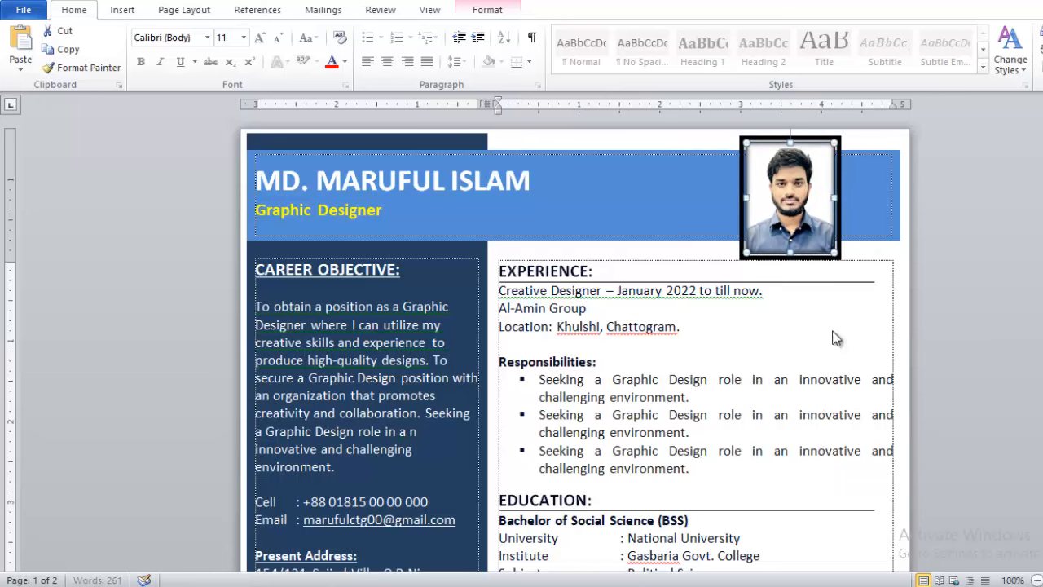
key("ctrl+End")
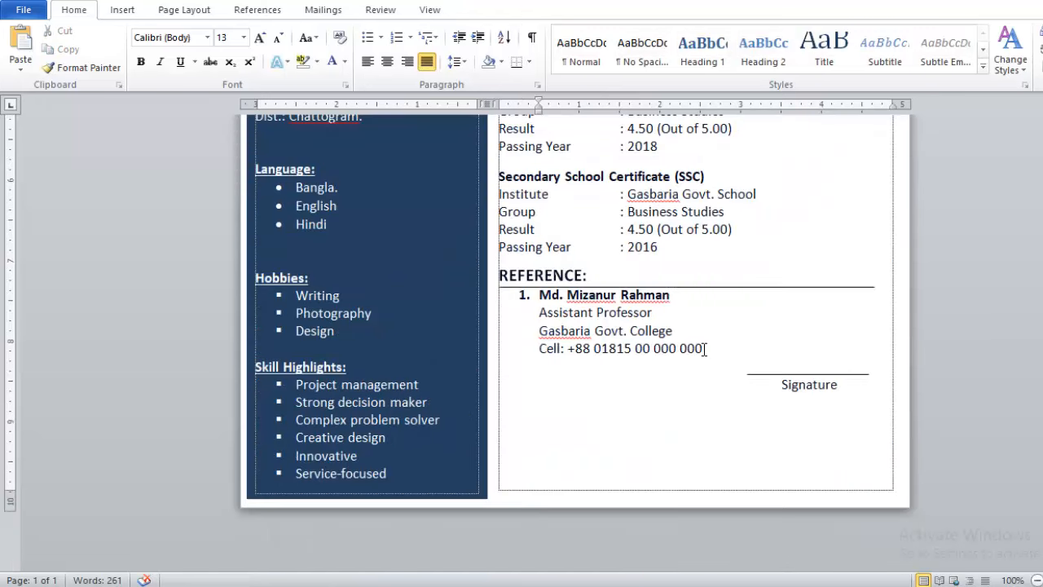
Insert two blank lines between the reference's Cell line and the Signature line.
key("Return")
key("Return")
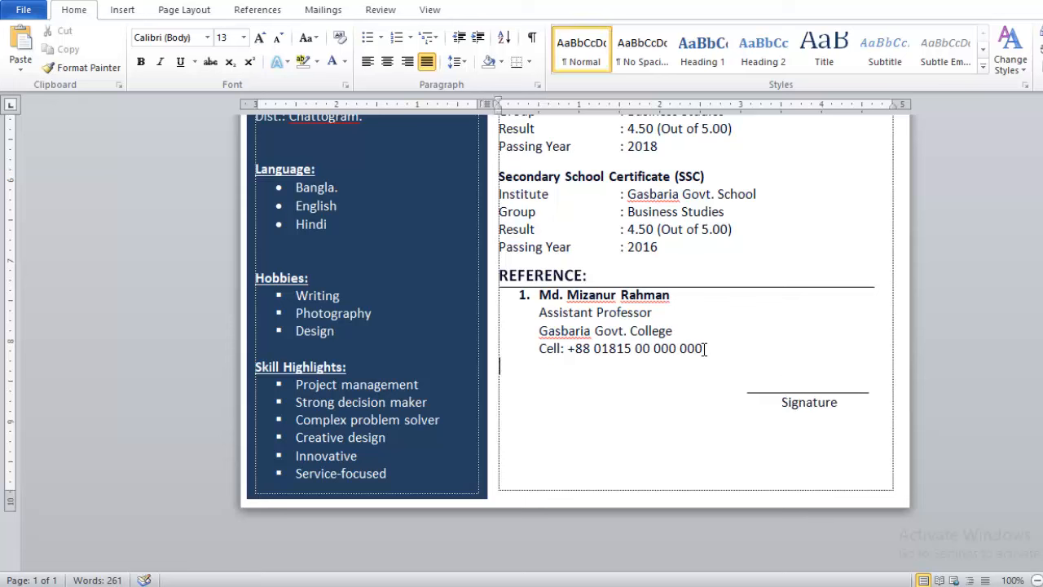
key("Return")
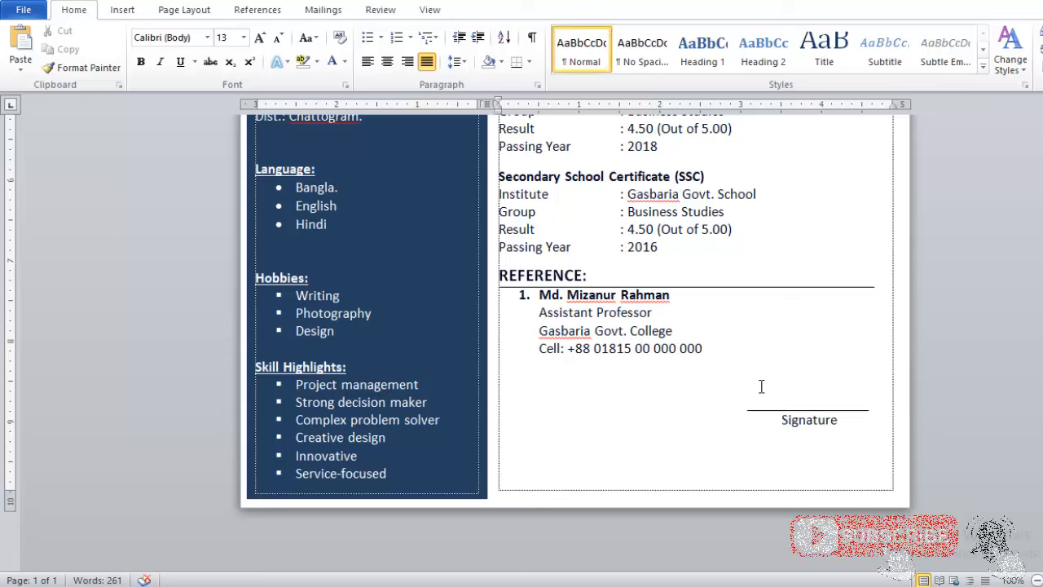
scroll(736, 410, "up", 7)
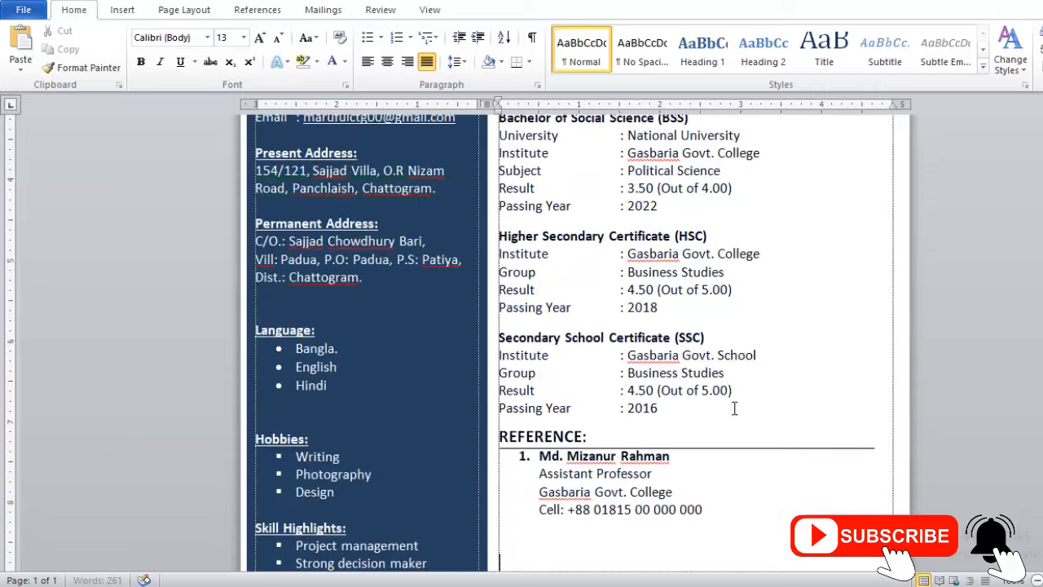
scroll(736, 410, "up", 5)
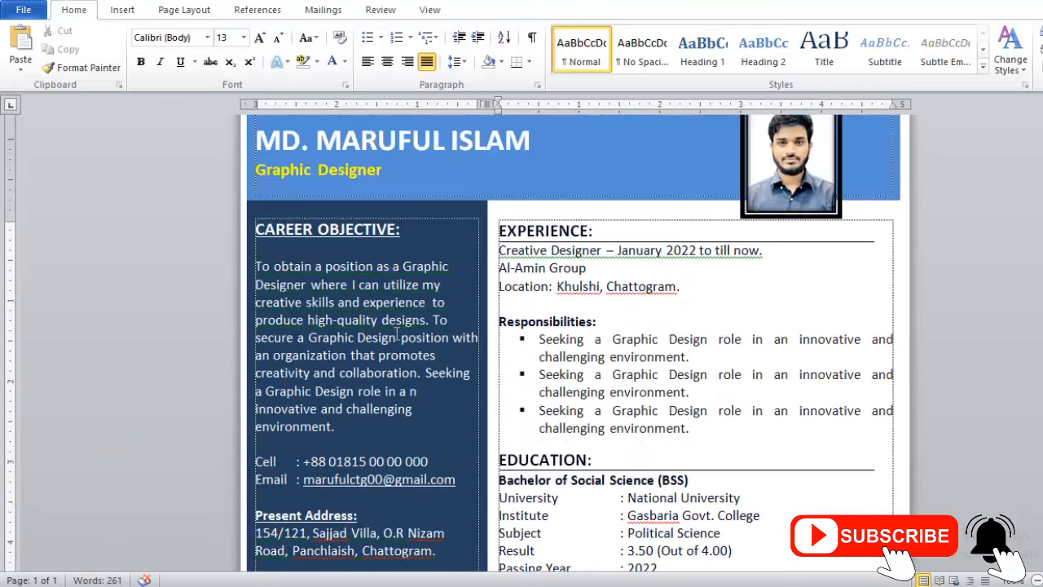
Try justifying the sidebar's Career Objective paragraph, then set it back to left alignment.
left_click(398, 336)
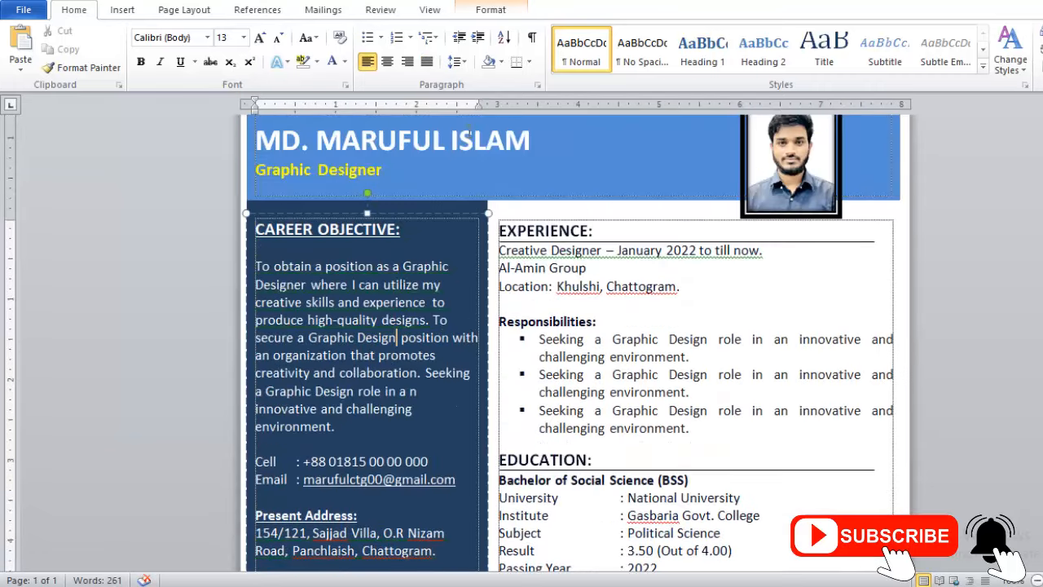
left_click(427, 62)
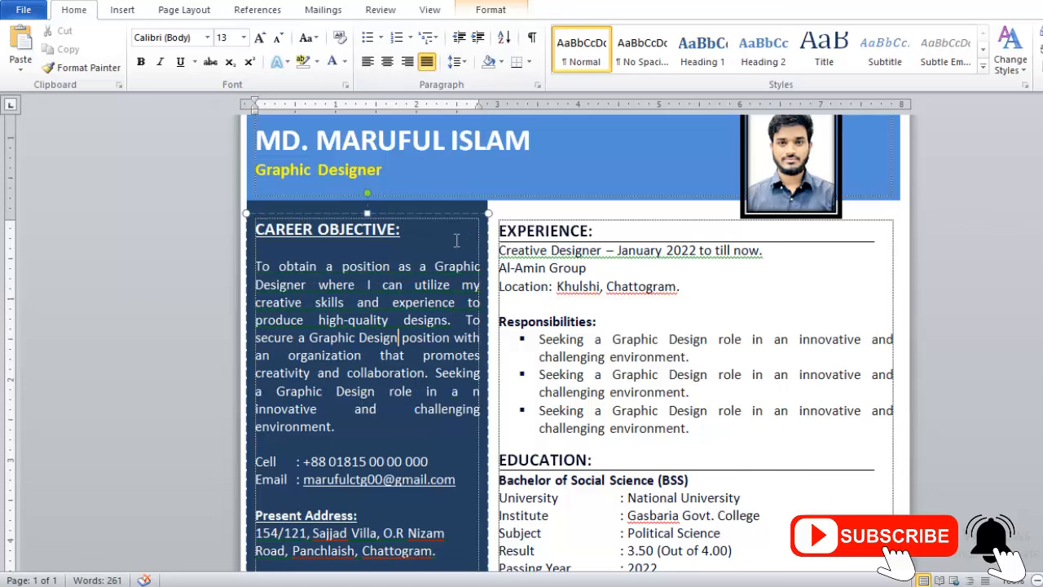
key("ctrl+l")
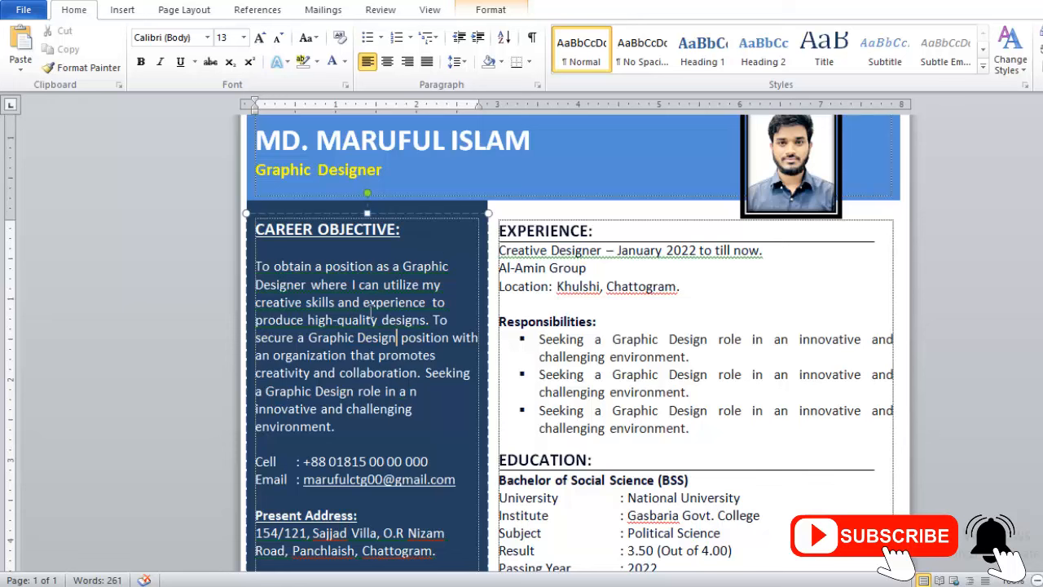
scroll(306, 244, "up", 1)
left_click(607, 344)
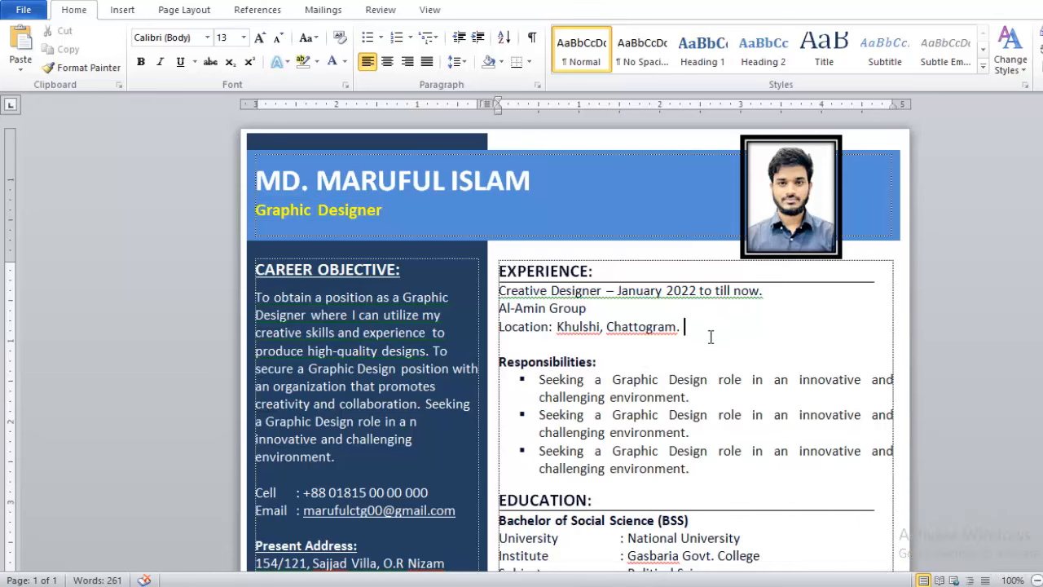
scroll(711, 337, "down", 6)
scroll(617, 325, "up", 4)
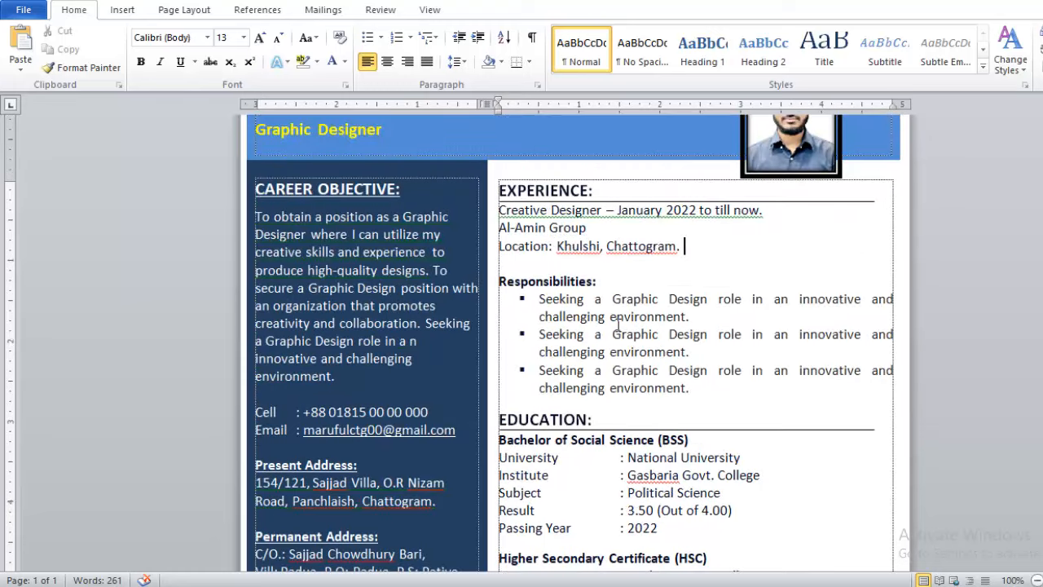
Show the finished one-page résumé in Print preview with Ctrl+P.
scroll(747, 345, "down", 5)
key("ctrl+p")
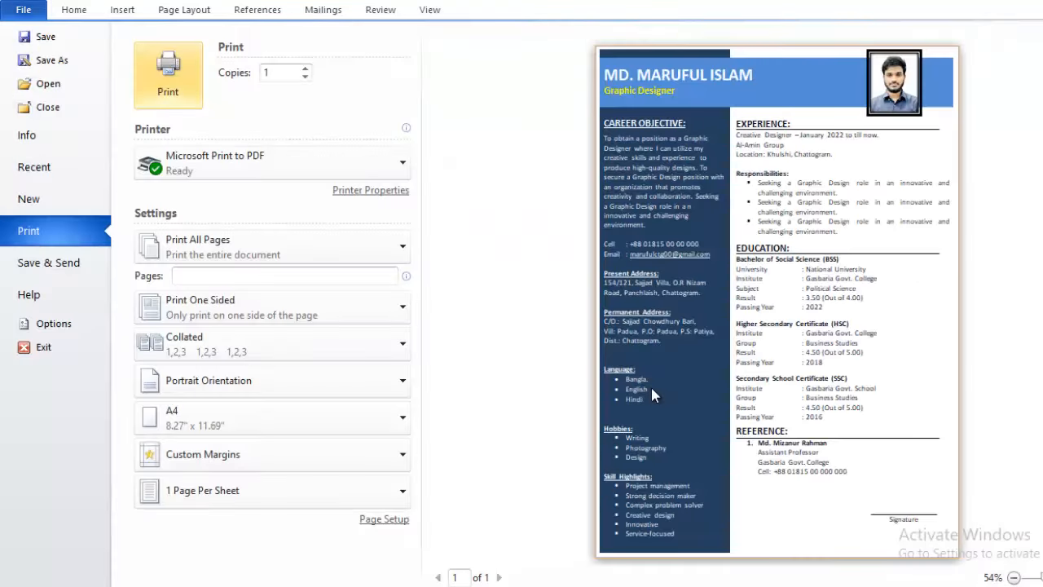